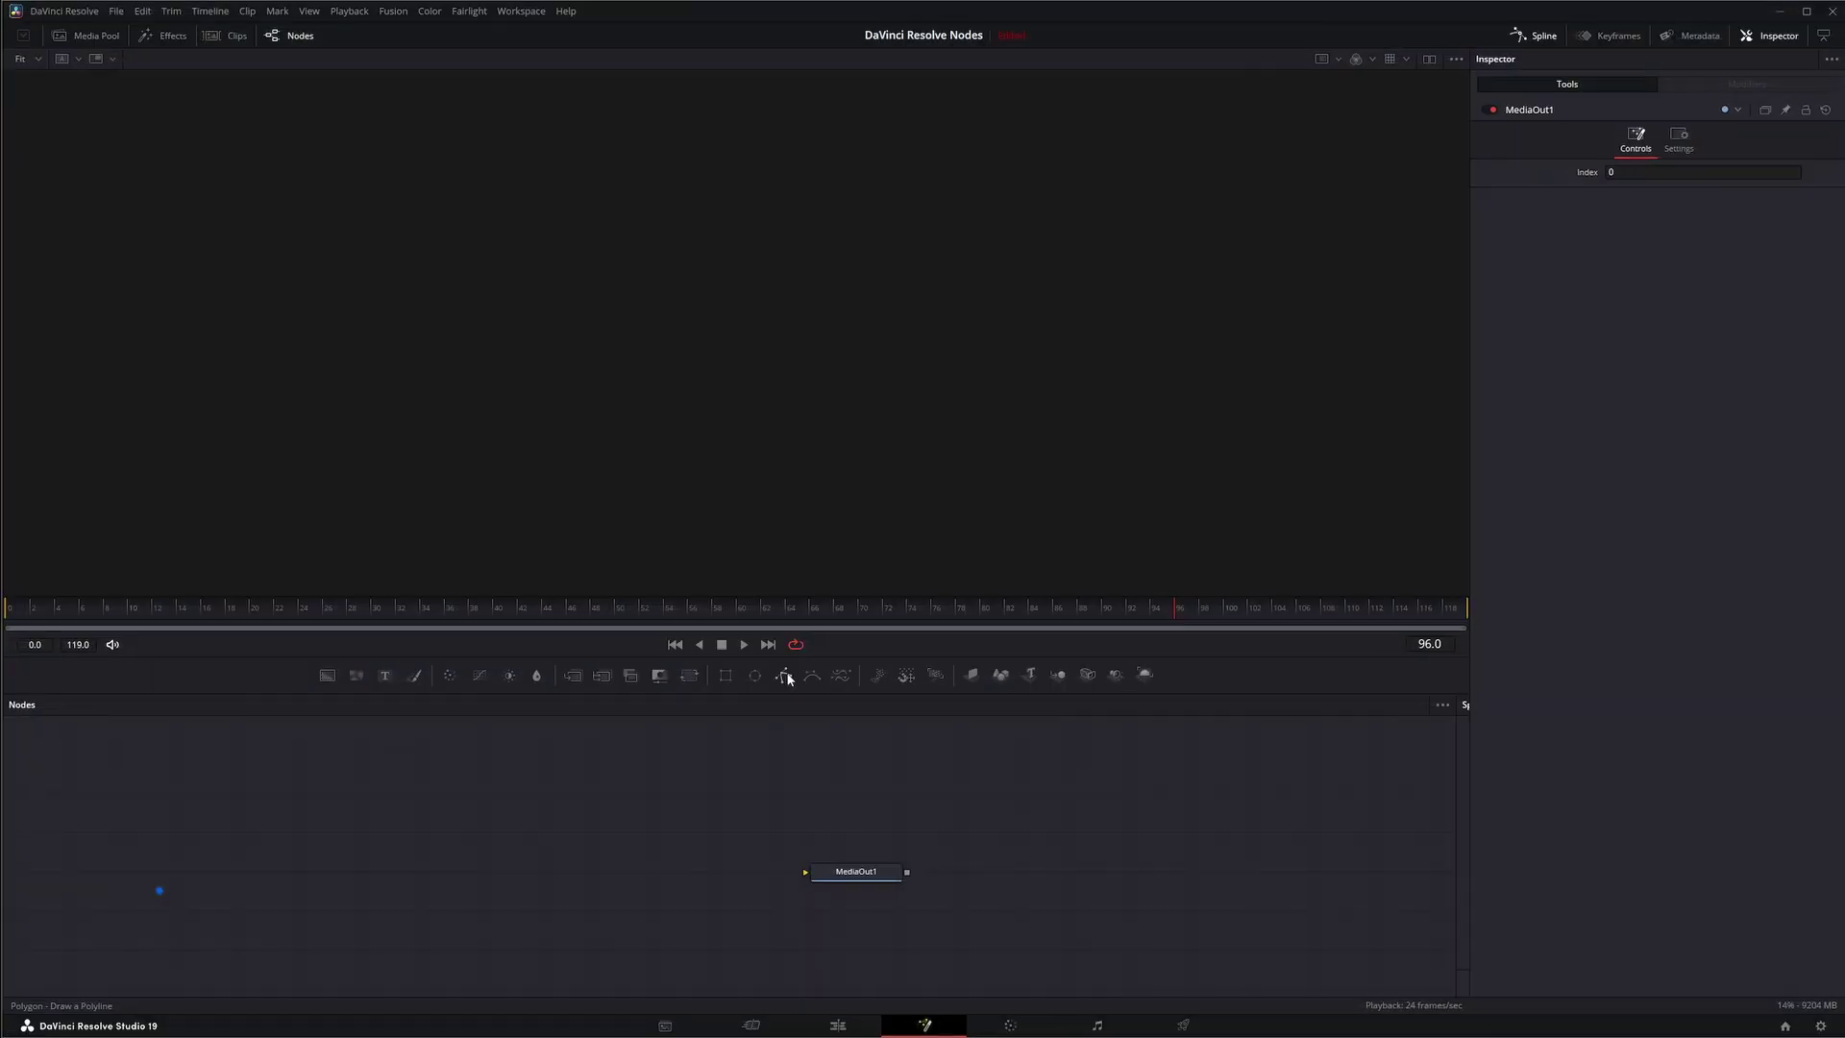
Add a Polygon mask node wired to MediaOut1 and draw a closed six-point freeform shape
left_click_drag(787, 678, 747, 821)
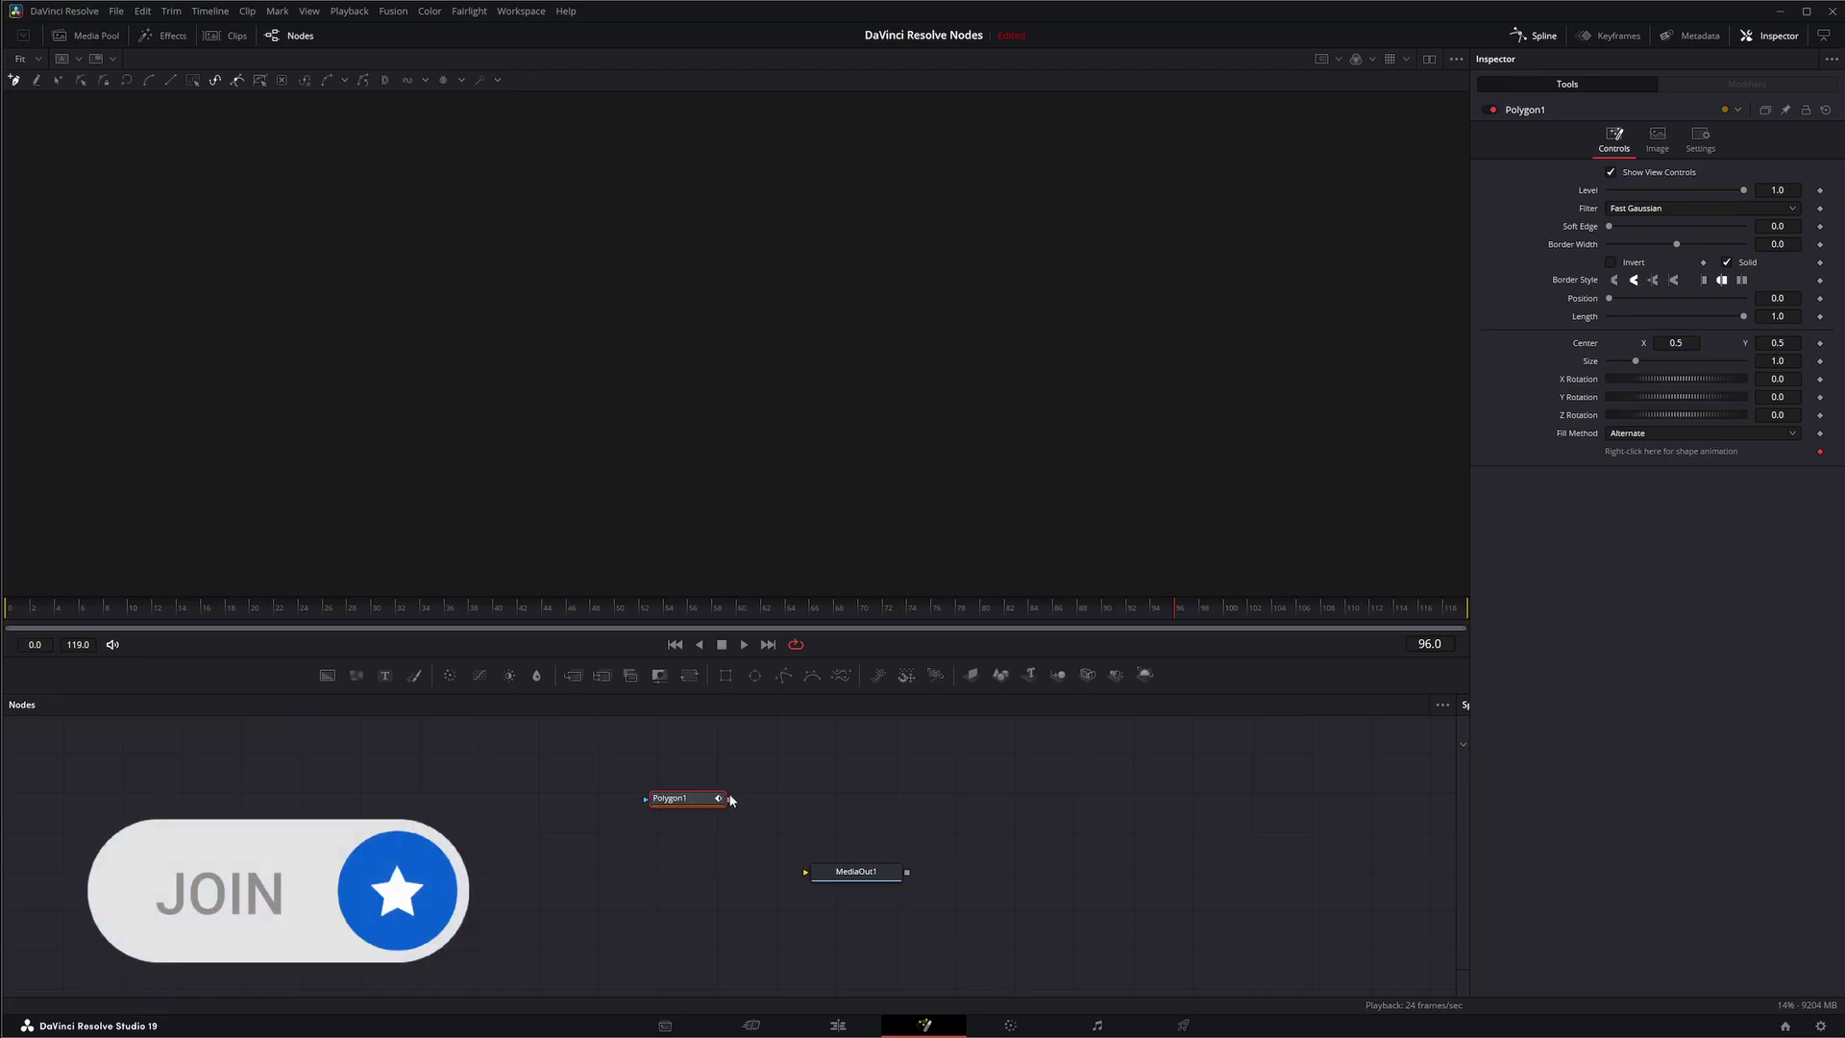
left_click_drag(730, 800, 826, 418)
left_click(568, 336)
left_click(684, 516)
left_click(1004, 248)
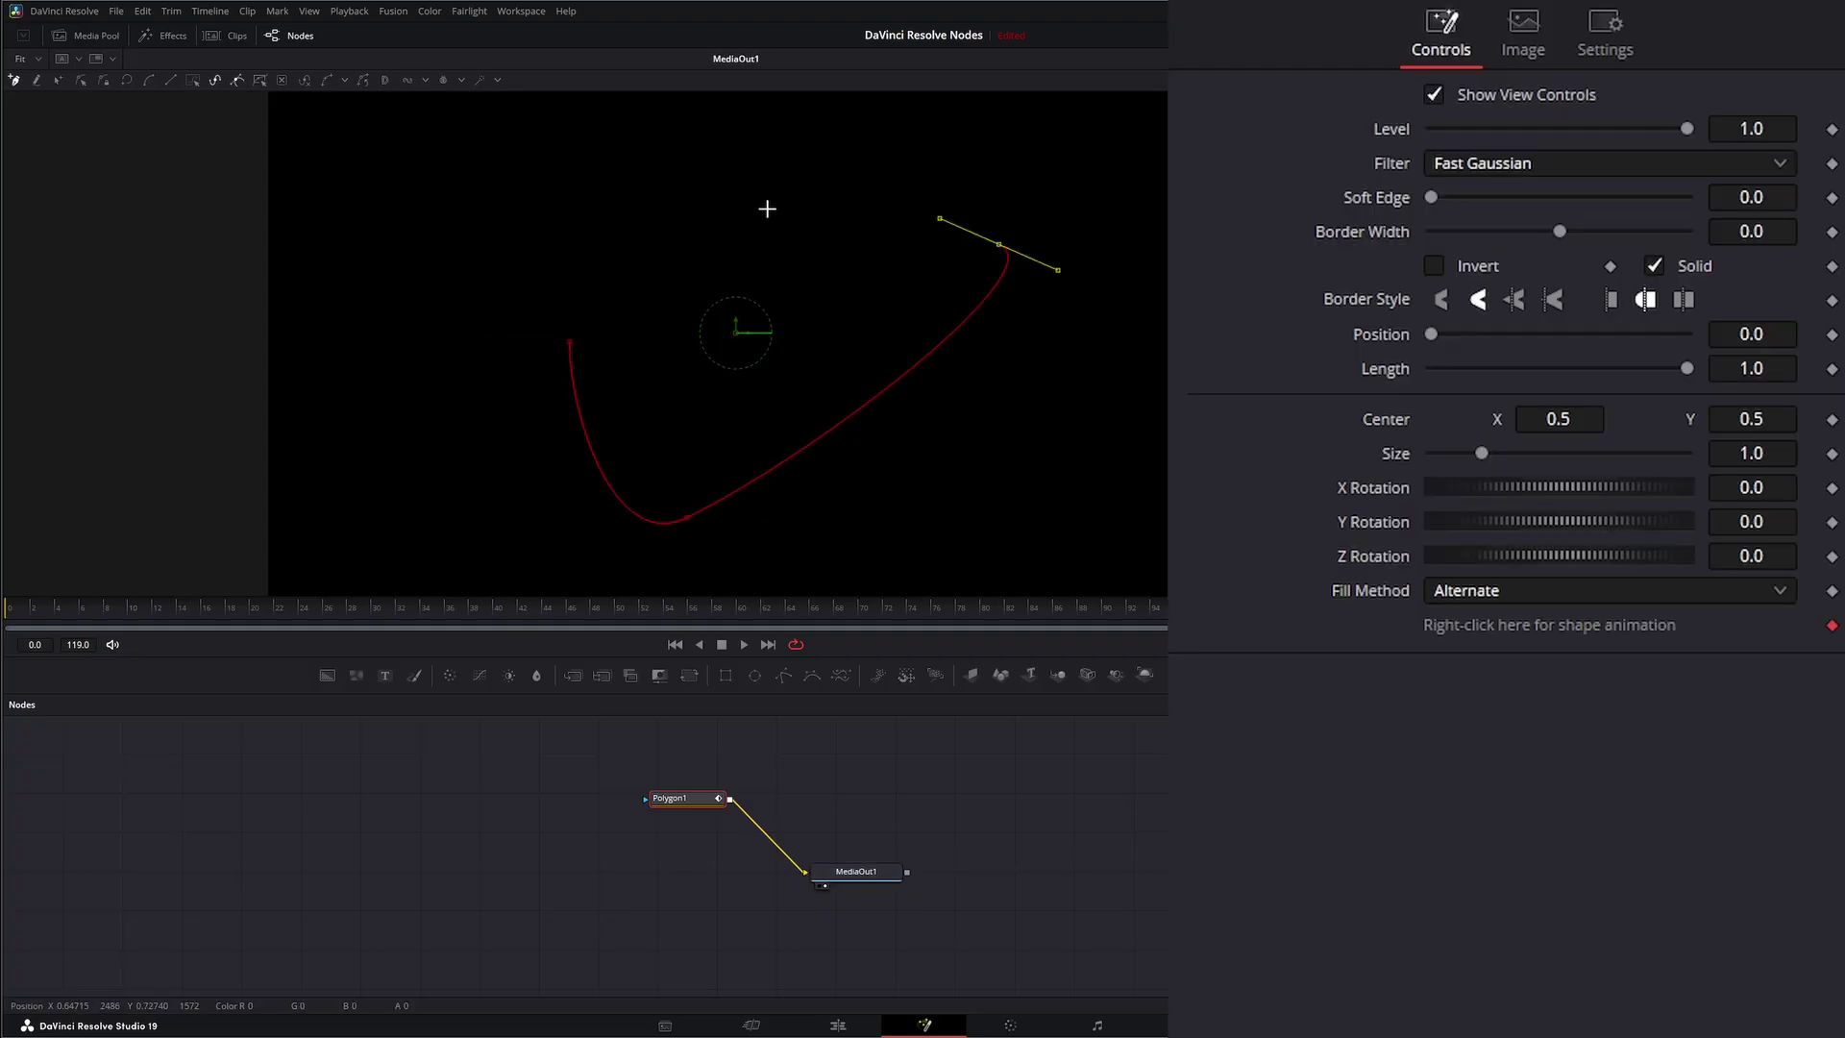
left_click(687, 207)
left_click(645, 246)
left_click(628, 268)
left_click(571, 341)
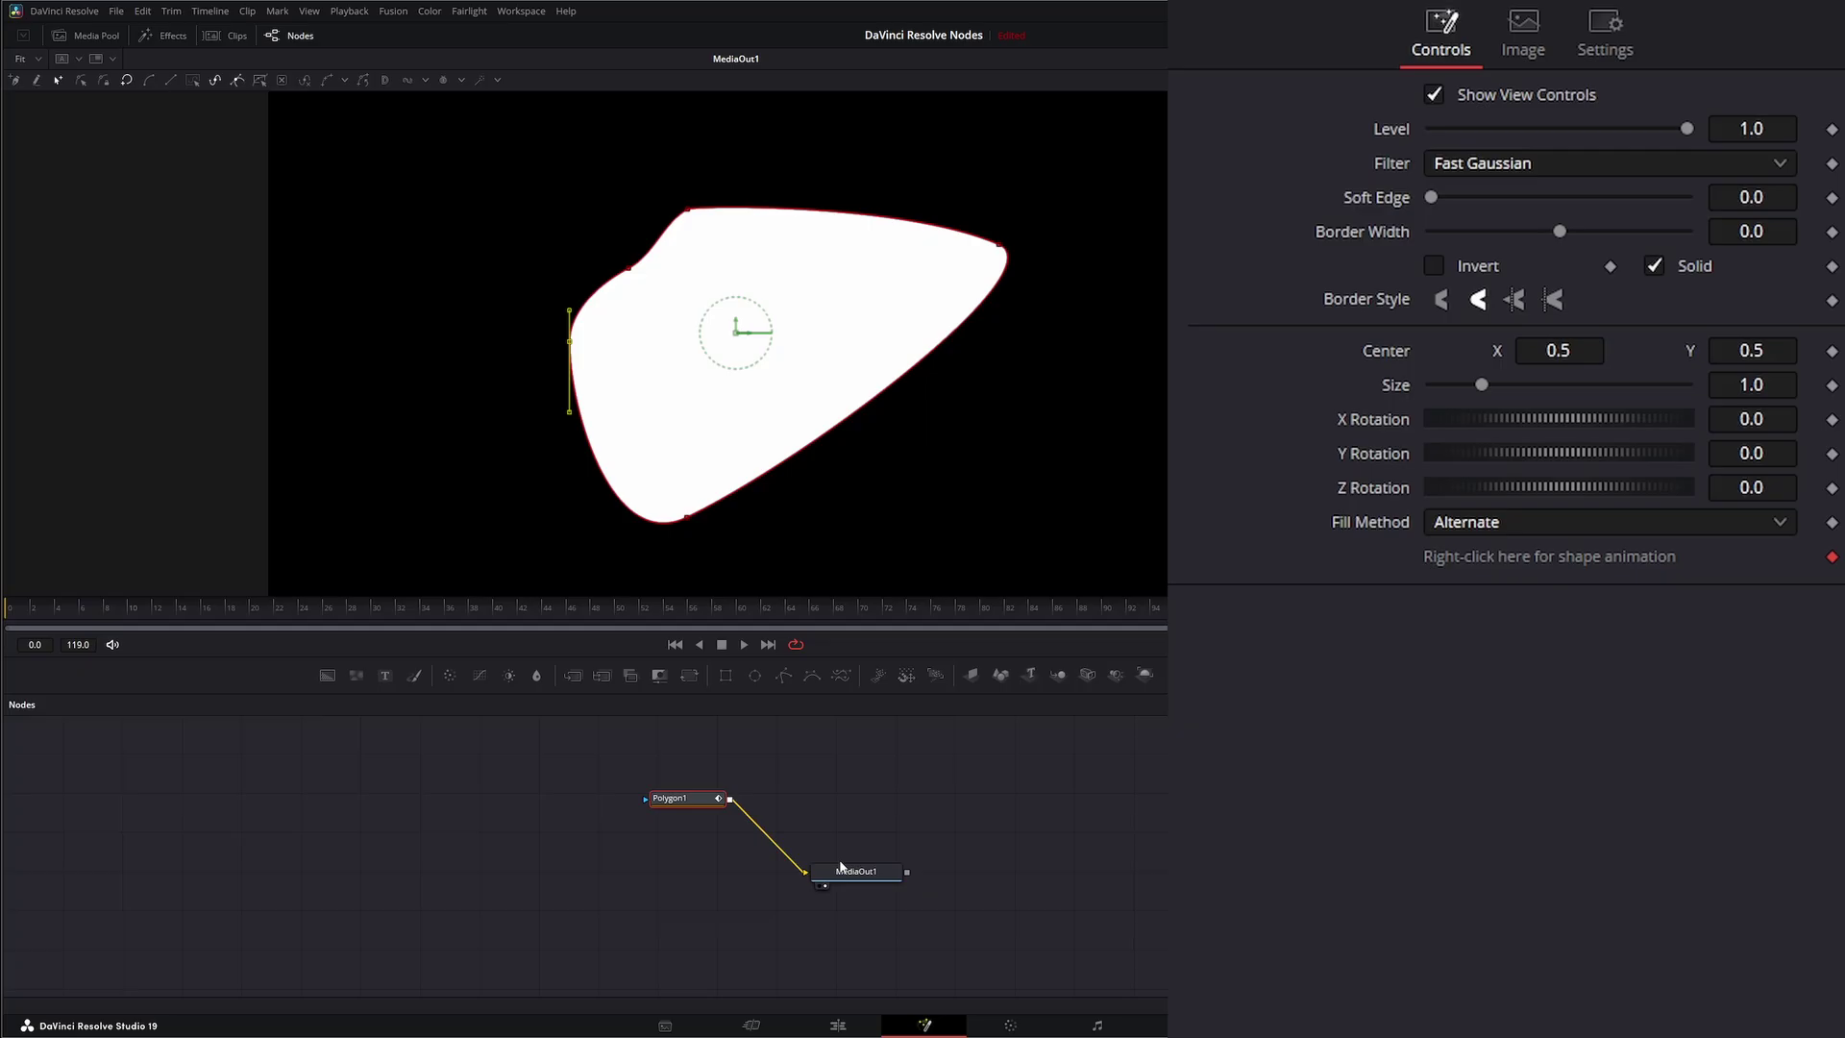
Disconnect Polygon1 from MediaOut1 so the output is empty
left_click_drag(862, 879, 890, 879)
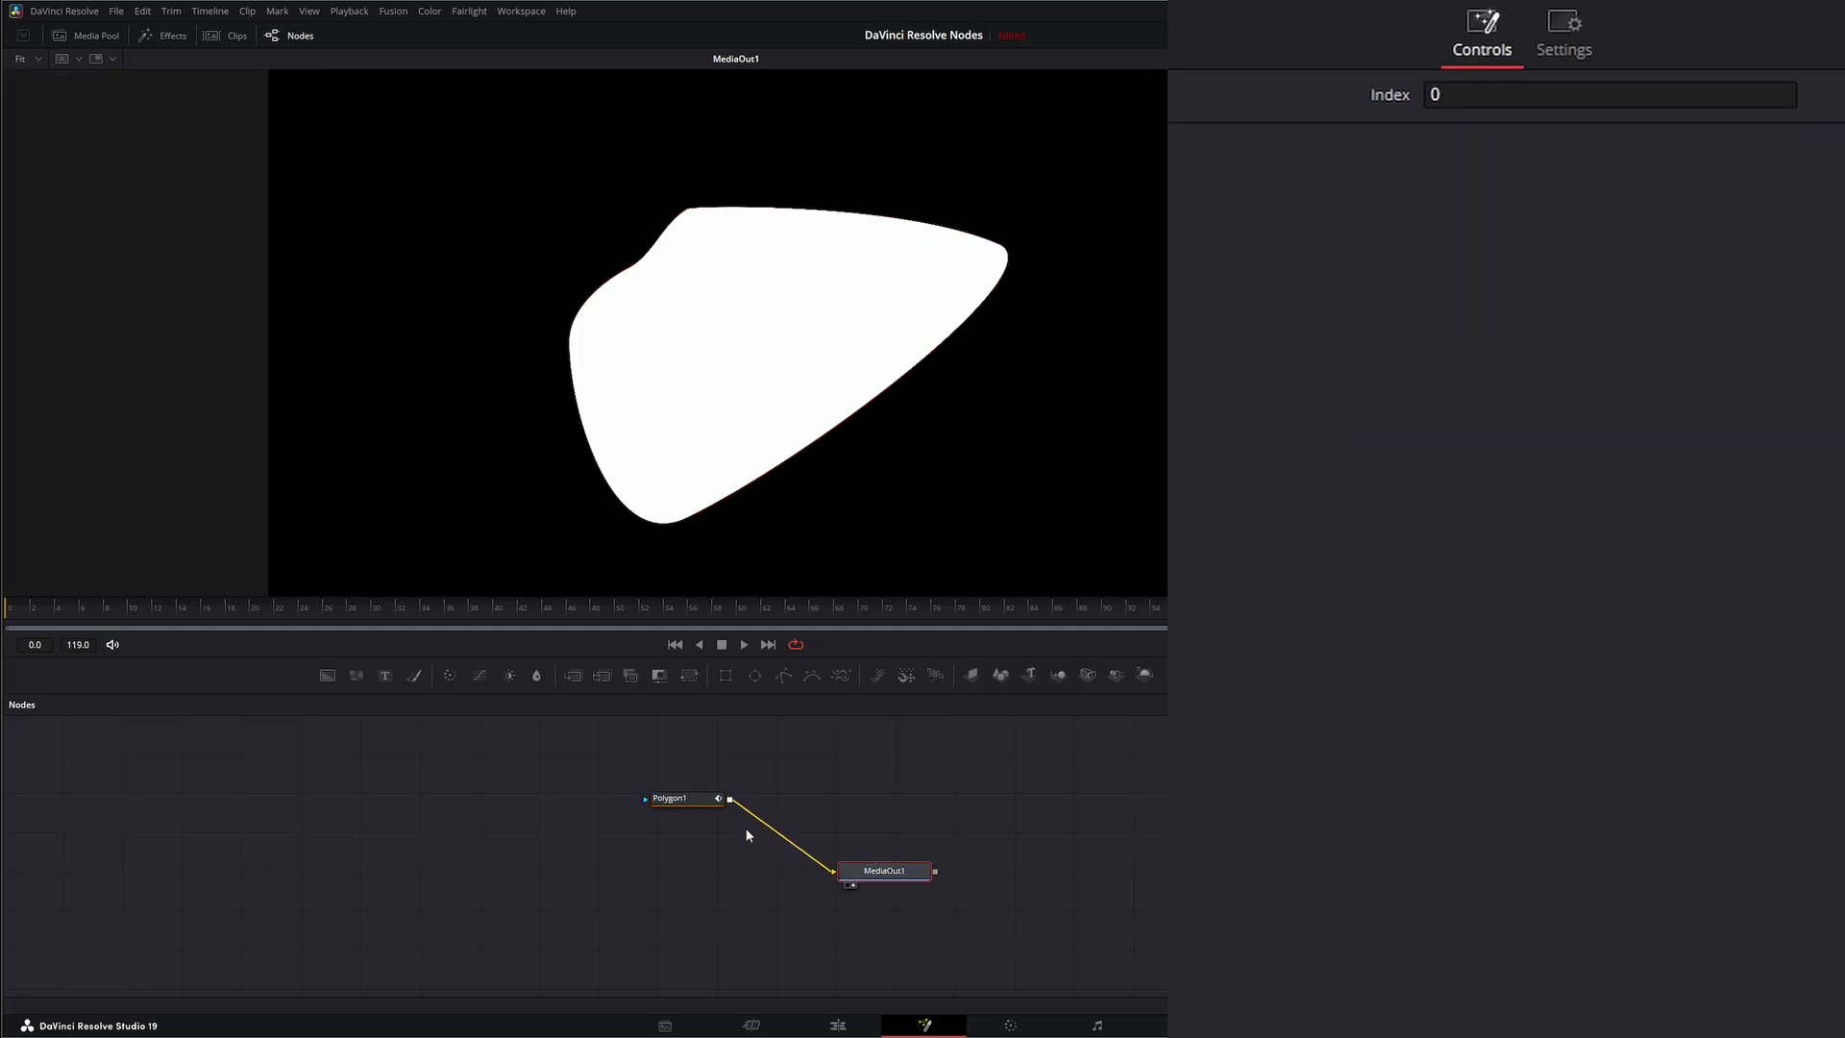
left_click_drag(608, 763, 767, 827)
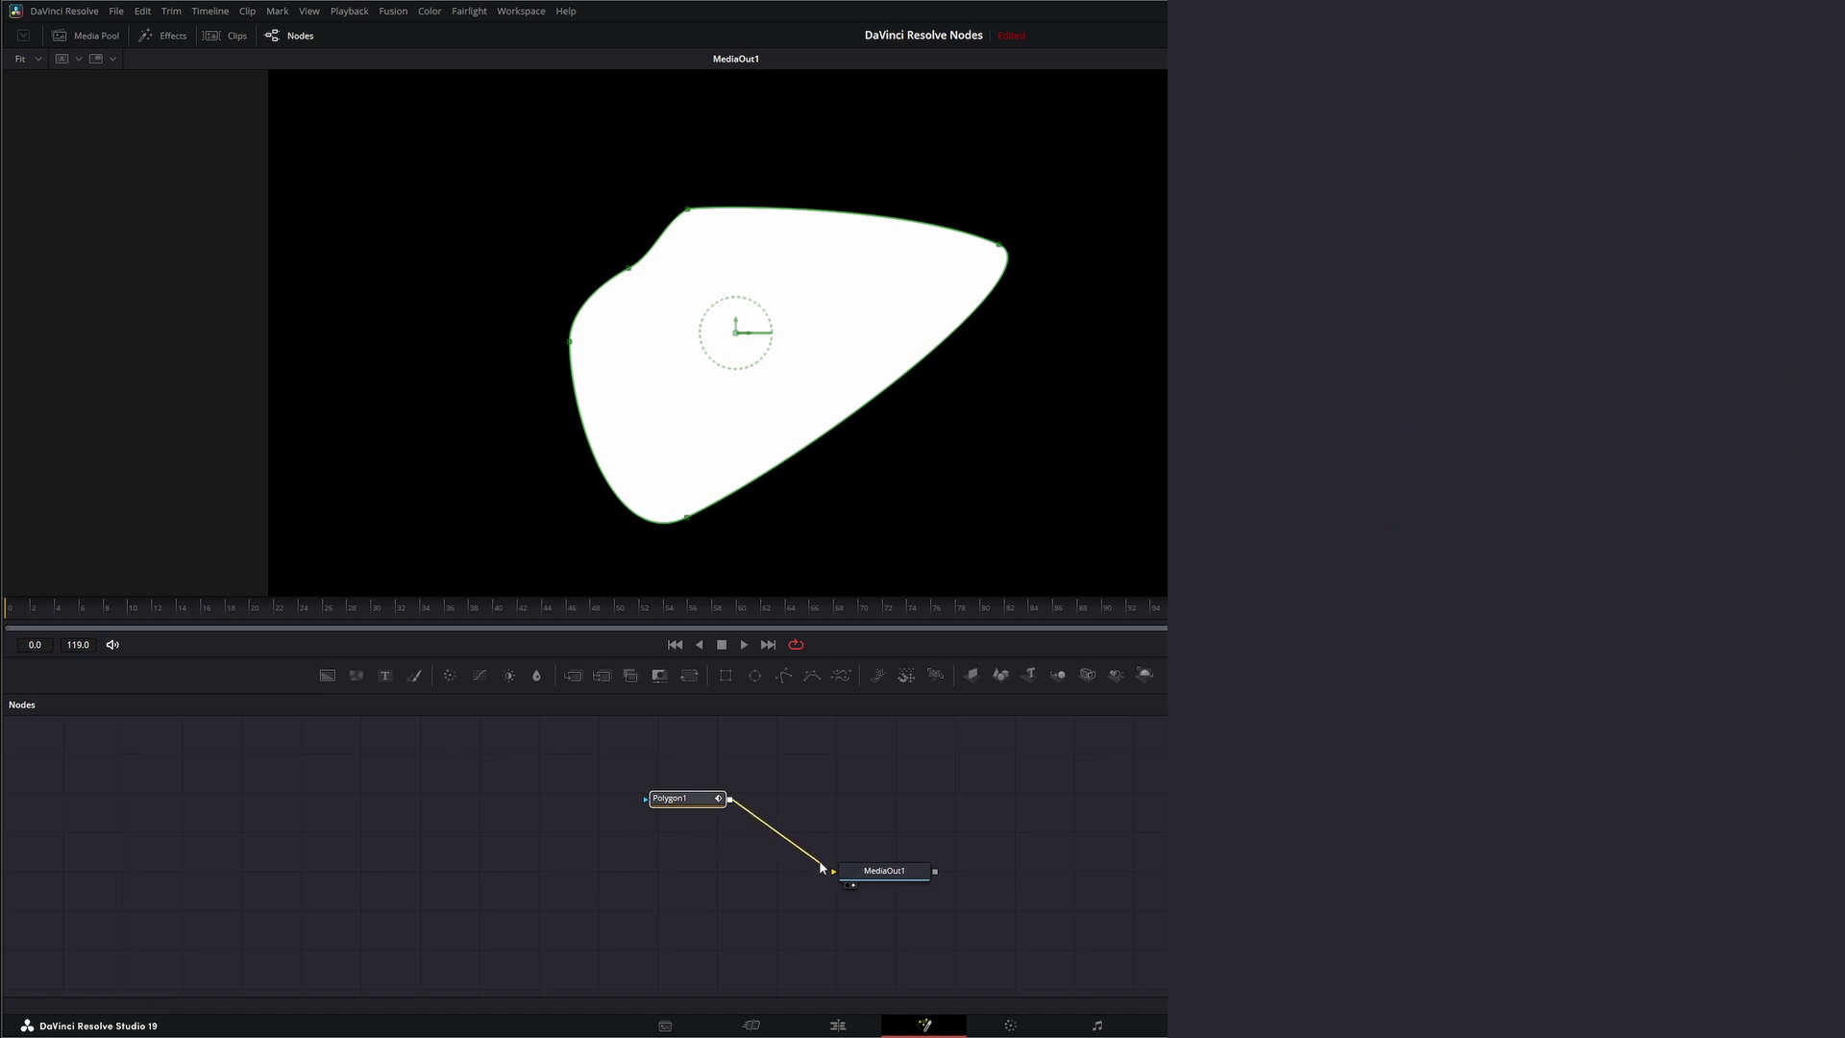
left_click_drag(819, 859, 821, 841)
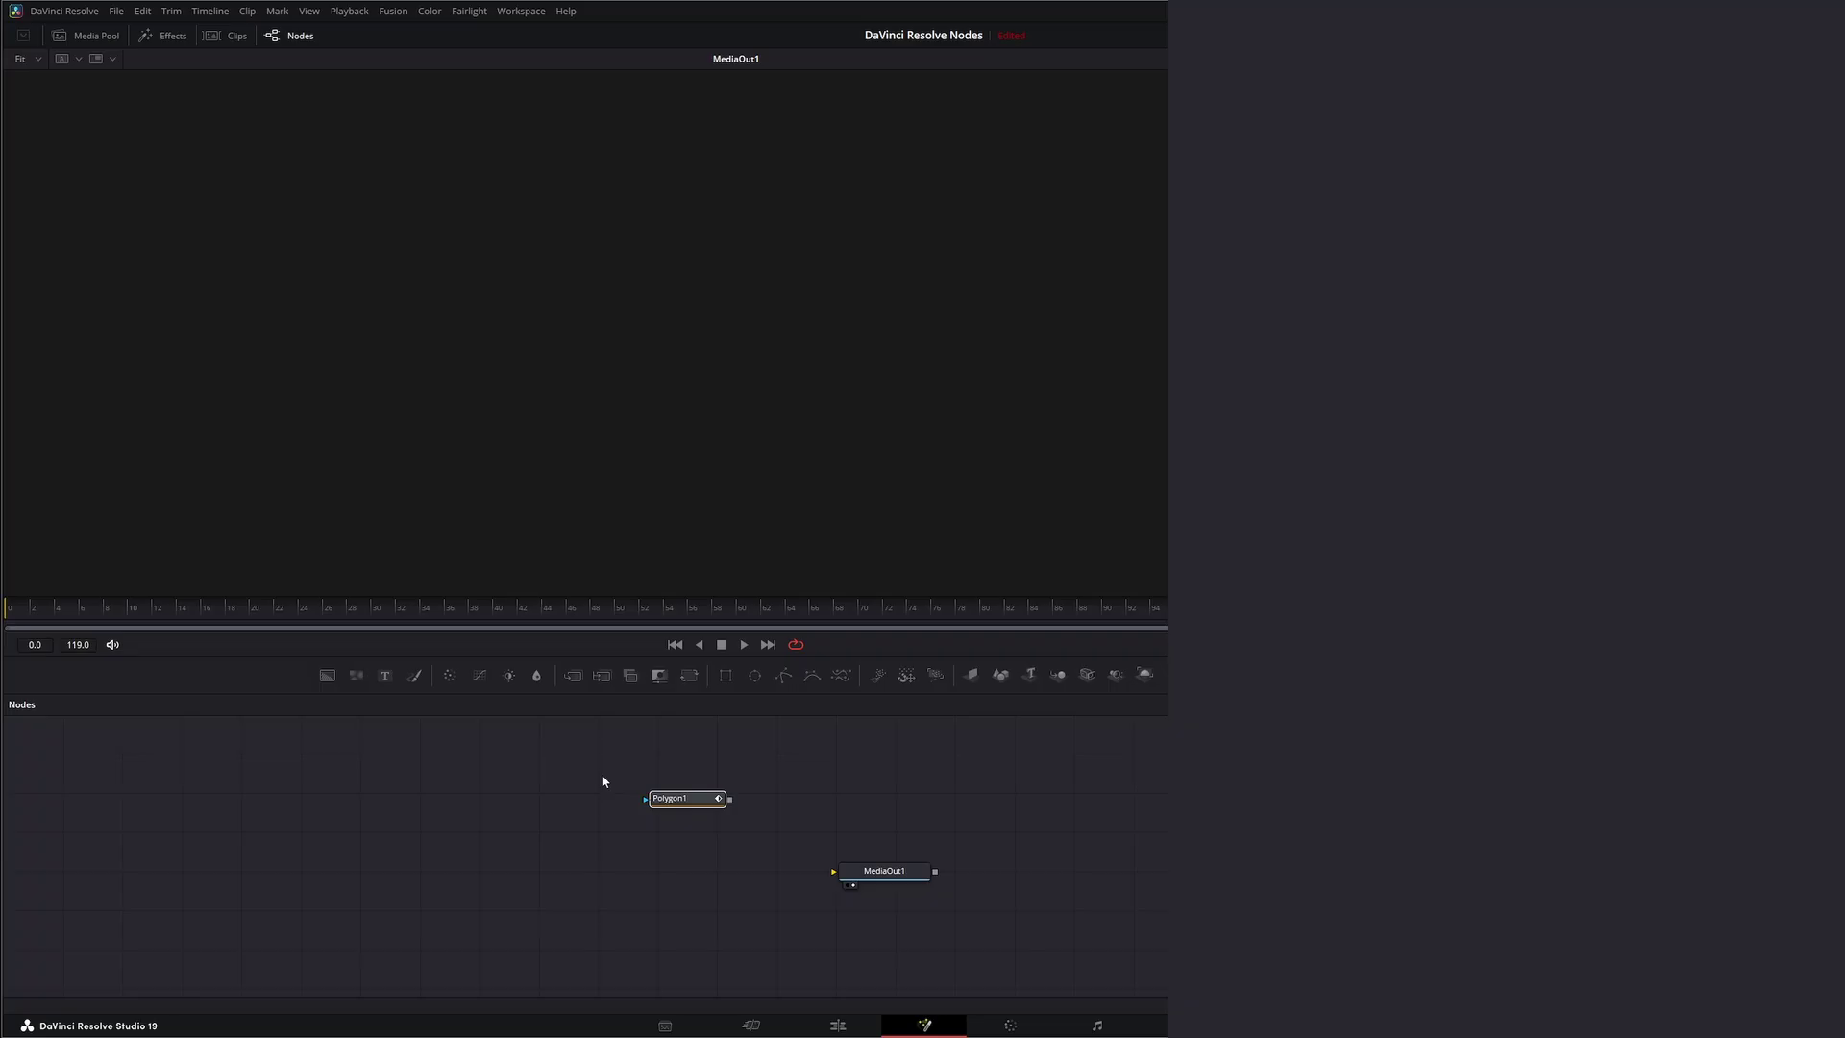
Add an sPolygon node via the 'spoly' tool search and position it in the graph
left_click(630, 875)
key("shift+space")
type("spoly")
key("Return")
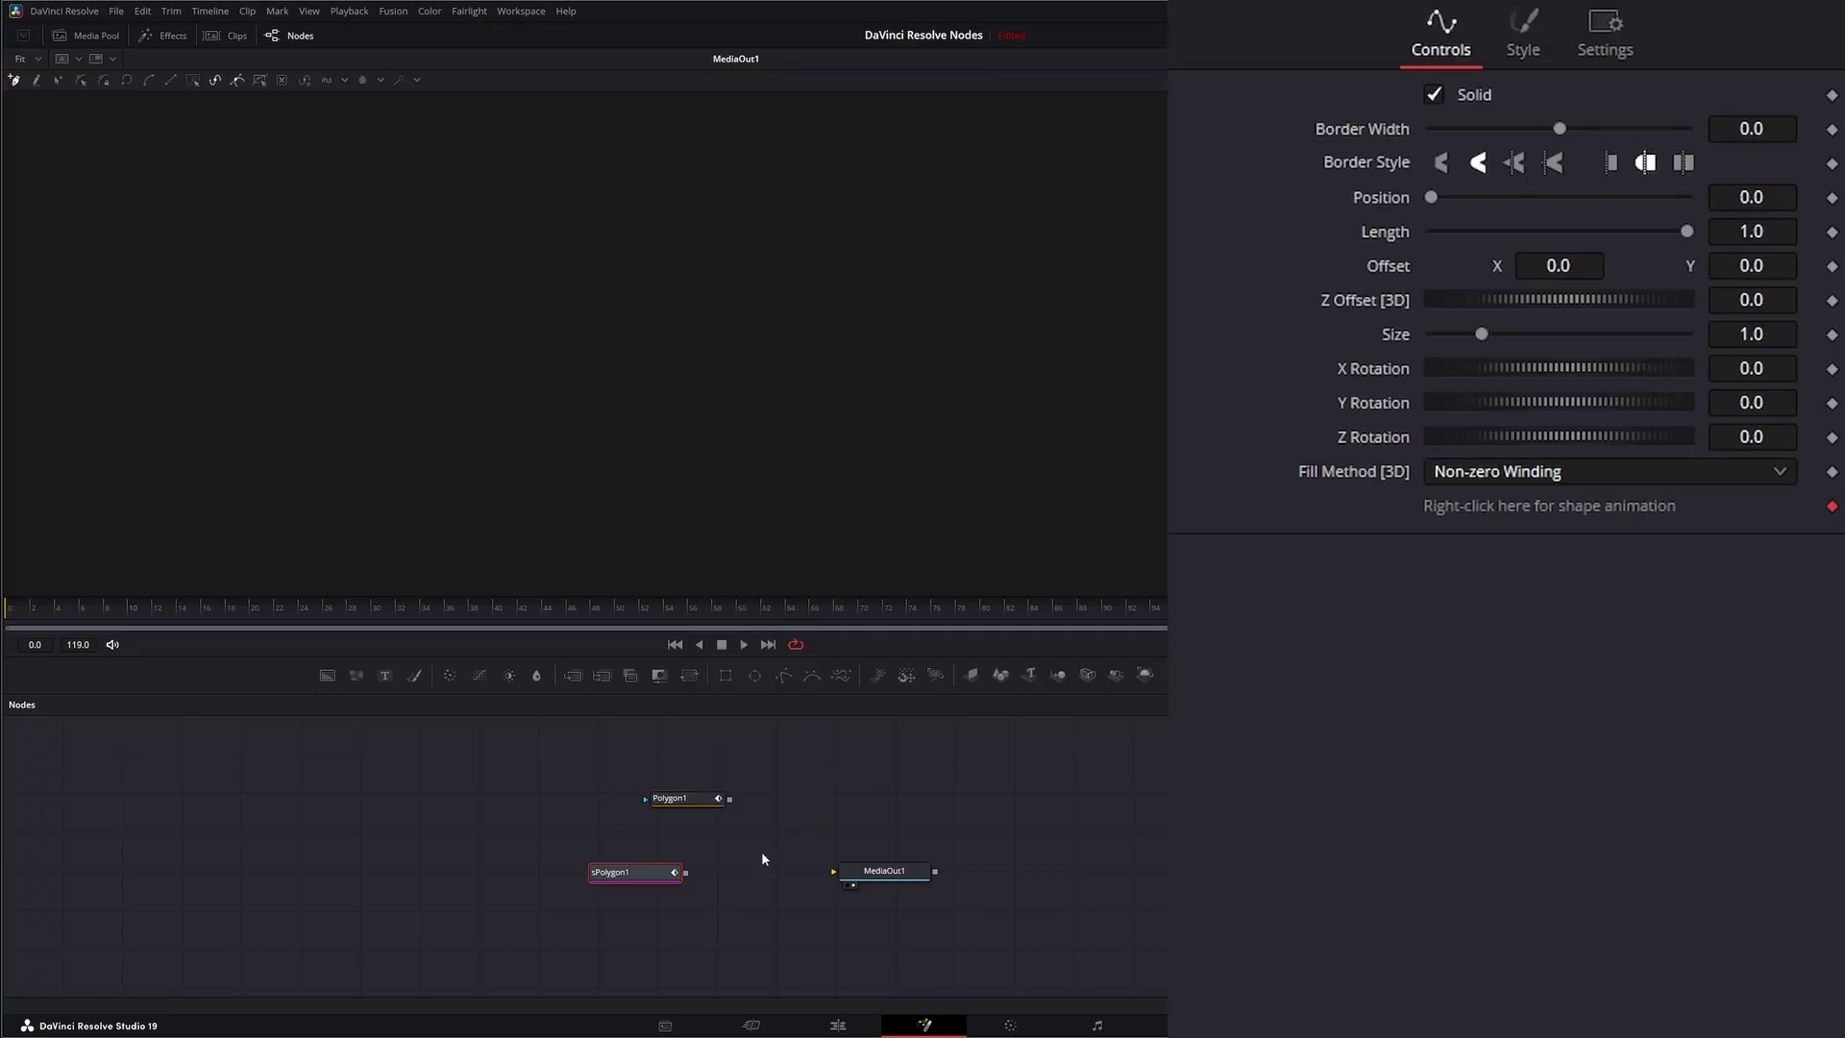
left_click_drag(623, 874, 671, 868)
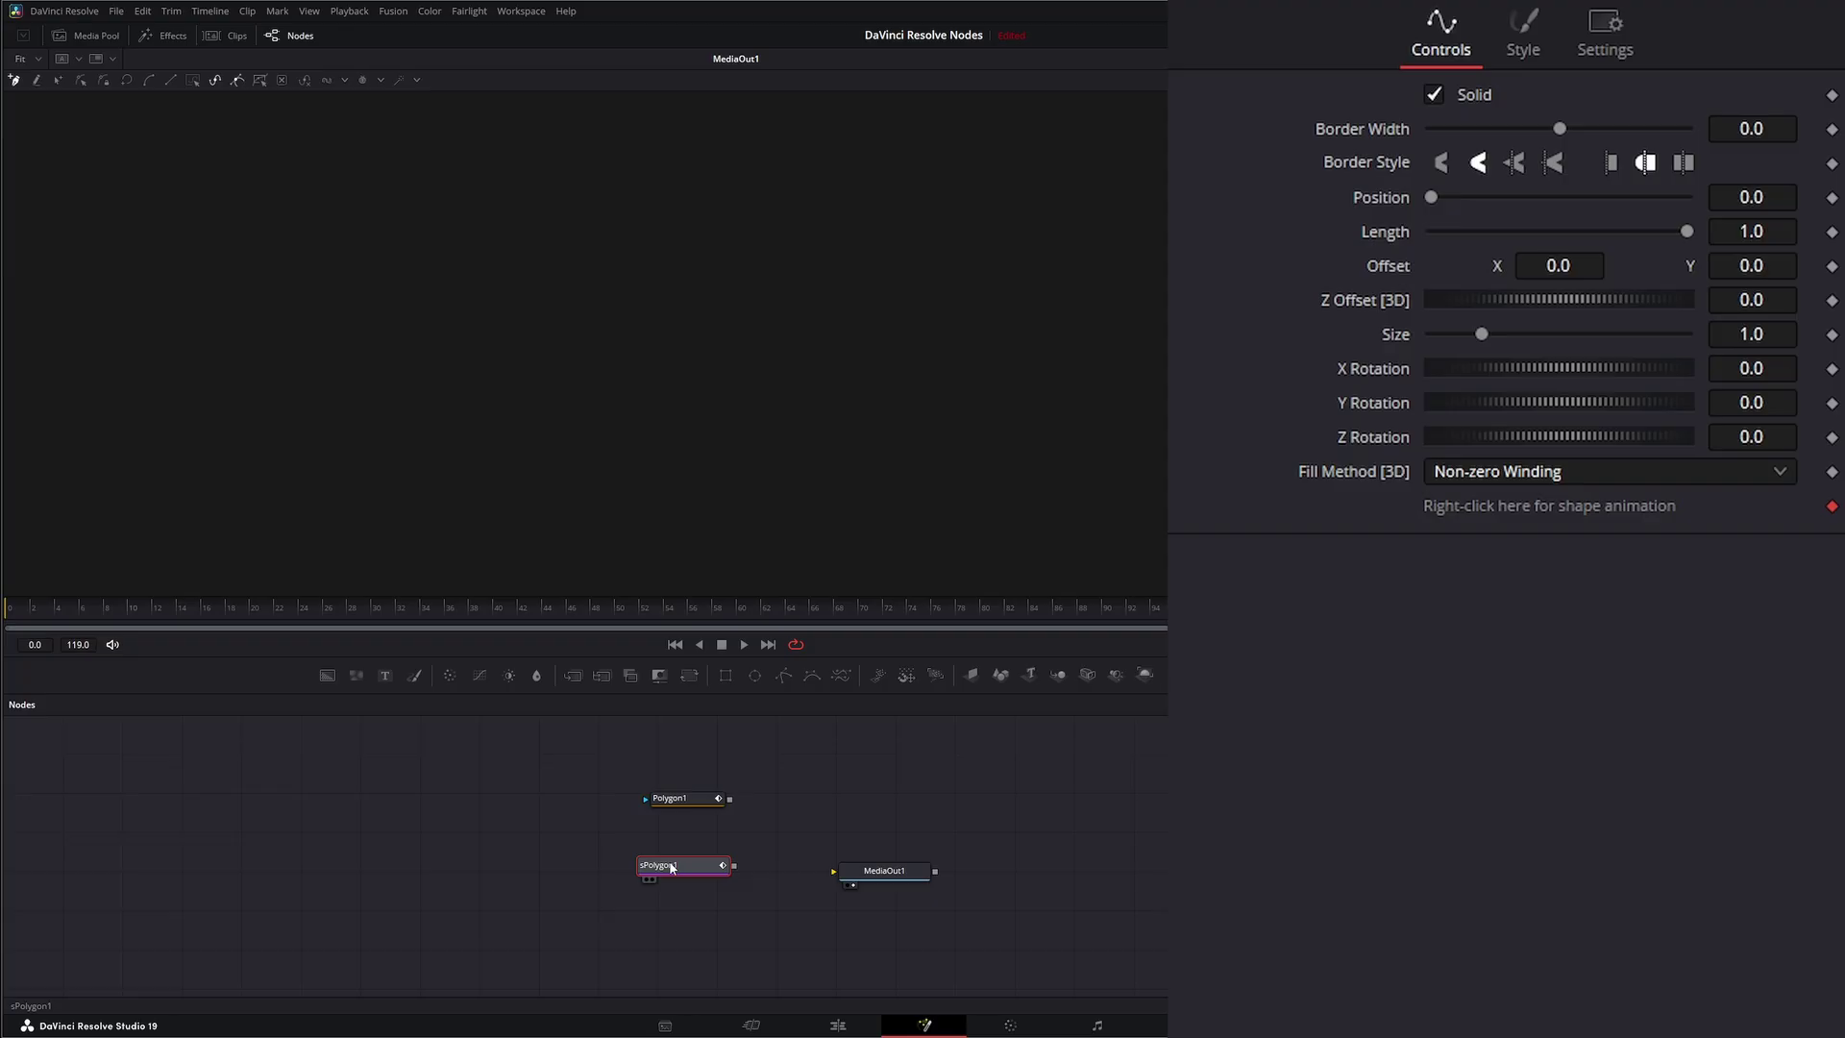
Compare the settings of Polygon1 and sPolygon1 by switching between the two nodes
left_click(679, 801)
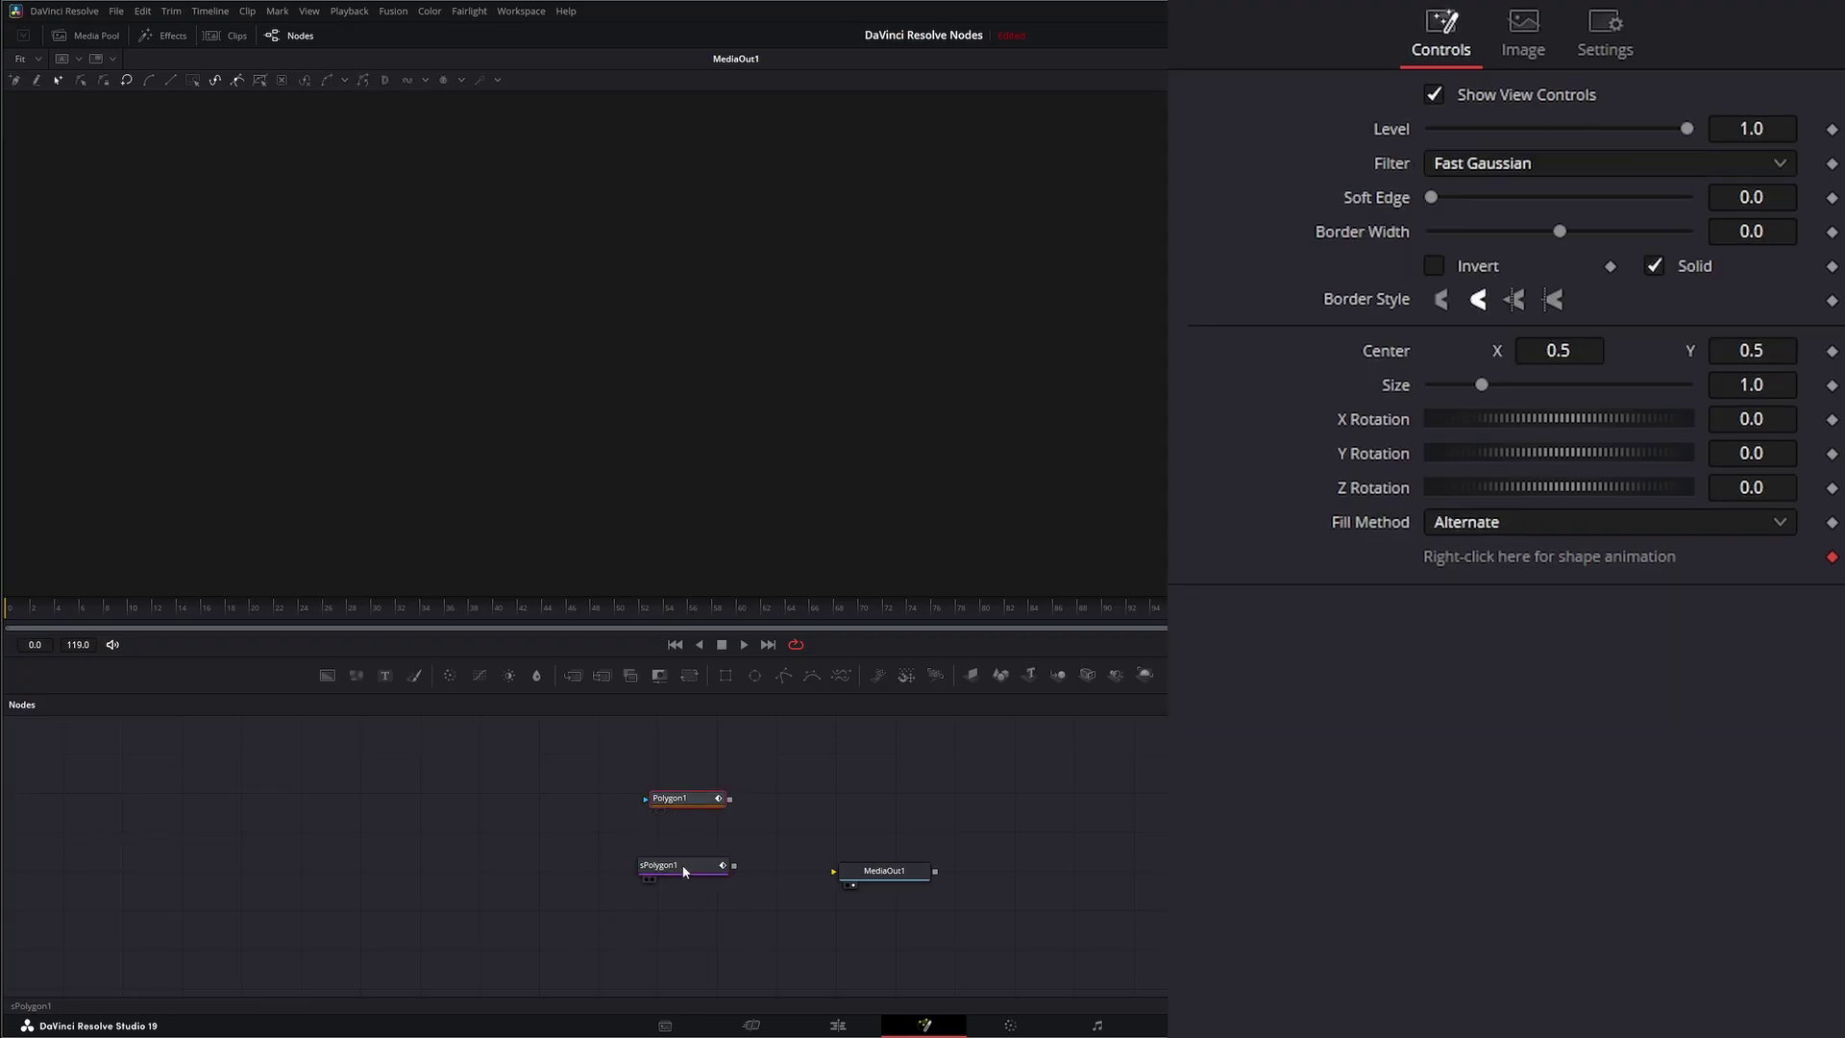
left_click(685, 869)
left_click(690, 802)
left_click(690, 869)
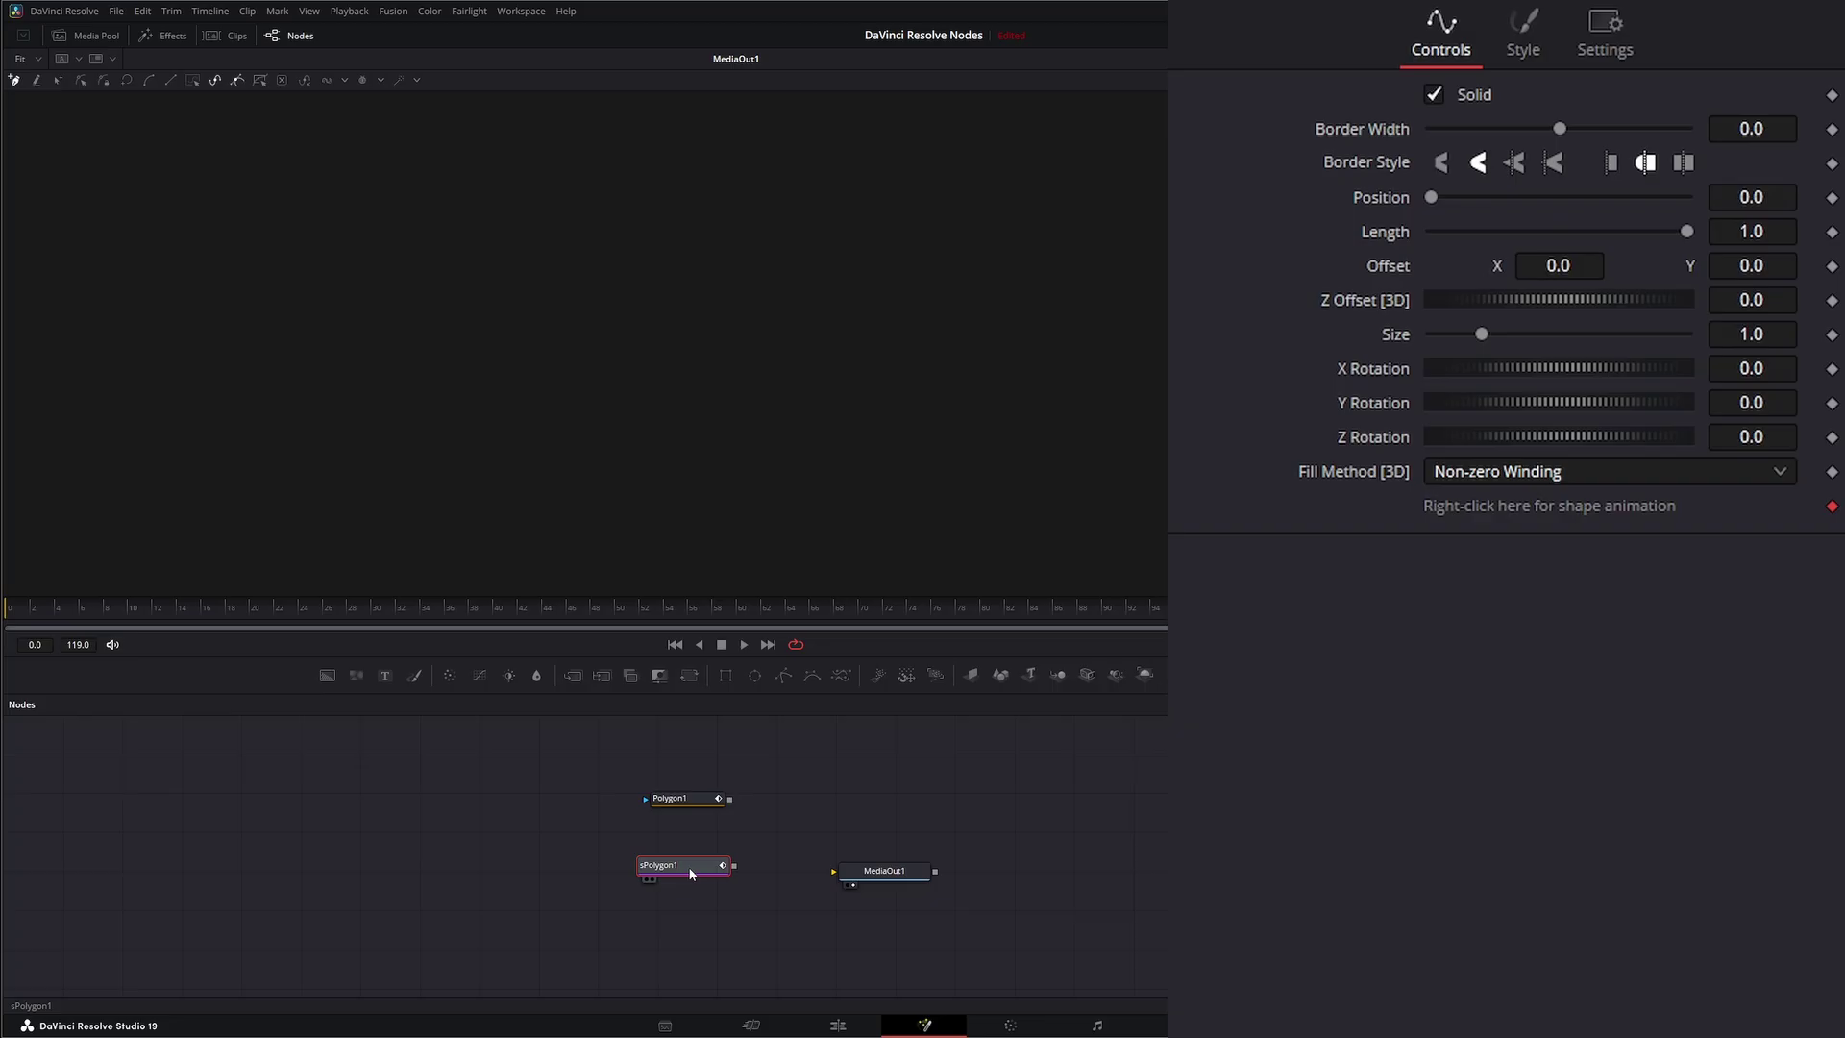
left_click_drag(581, 837, 778, 915)
left_click_drag(588, 758, 774, 830)
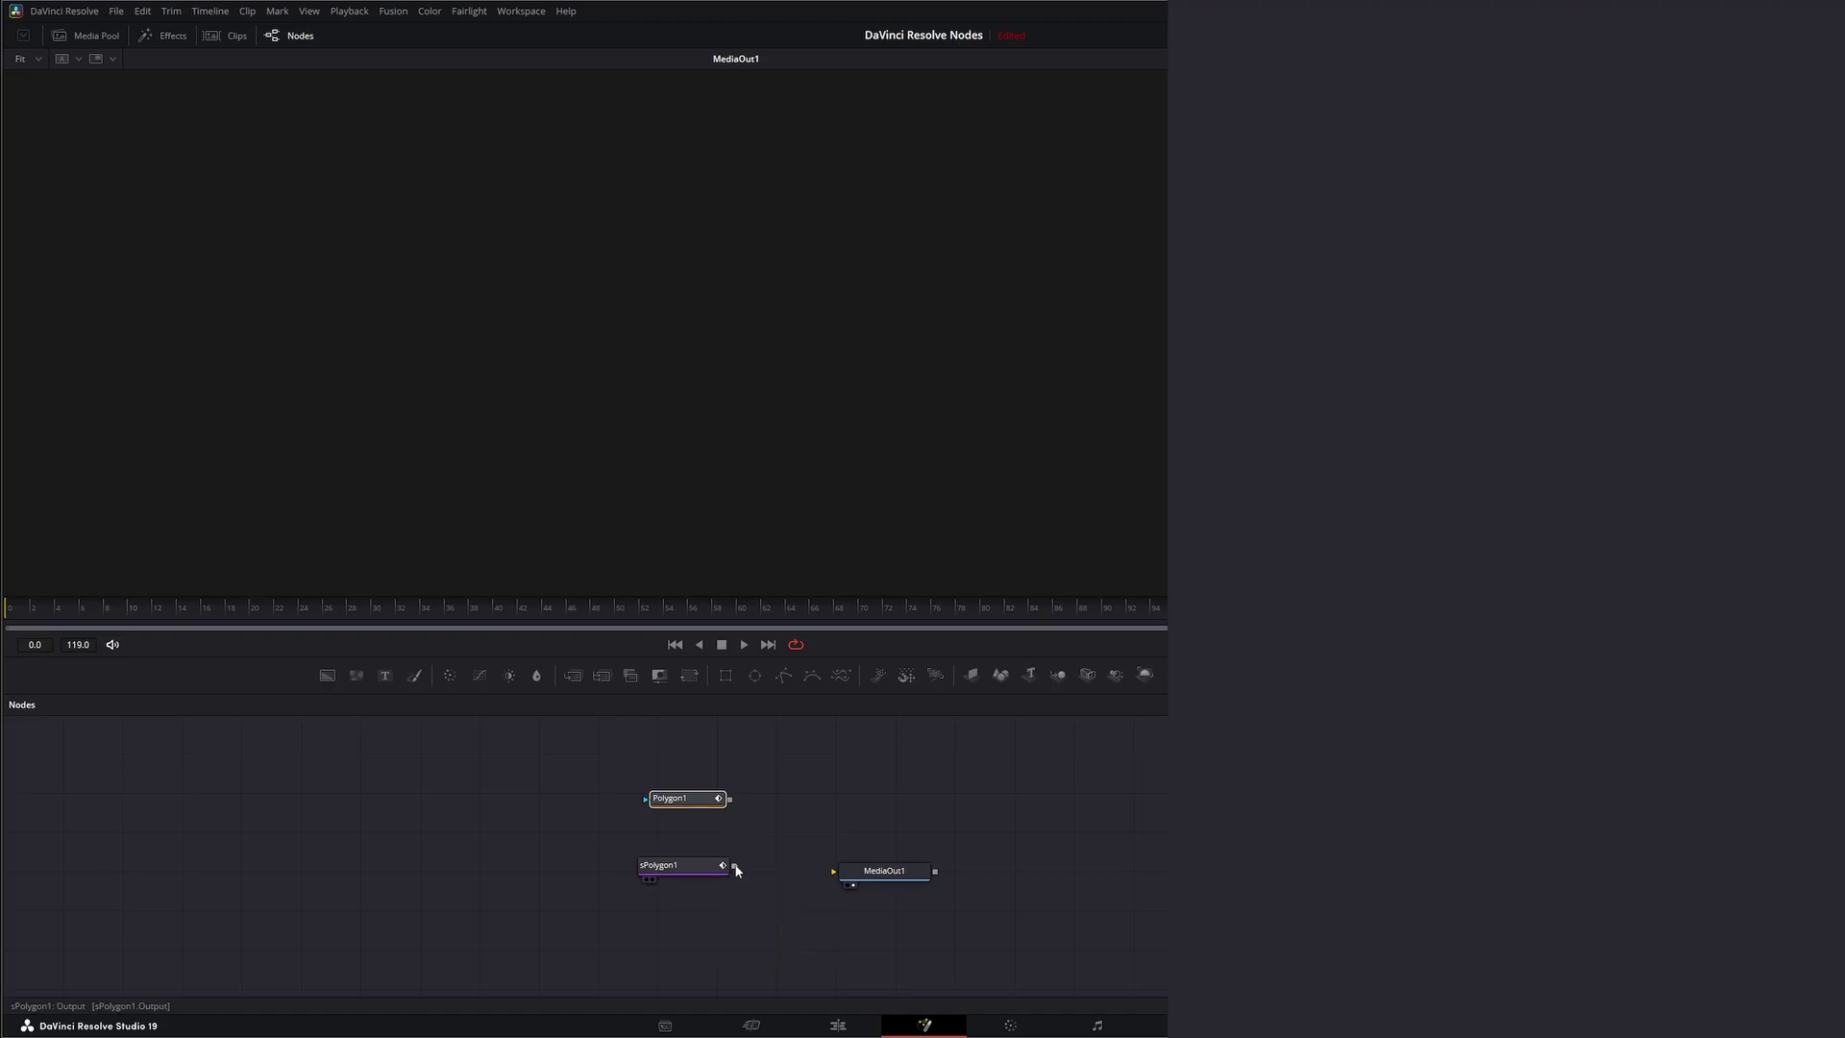
Move Polygon1 down and right, and attempt to connect sPolygon1 into it
left_click_drag(602, 842, 536, 818)
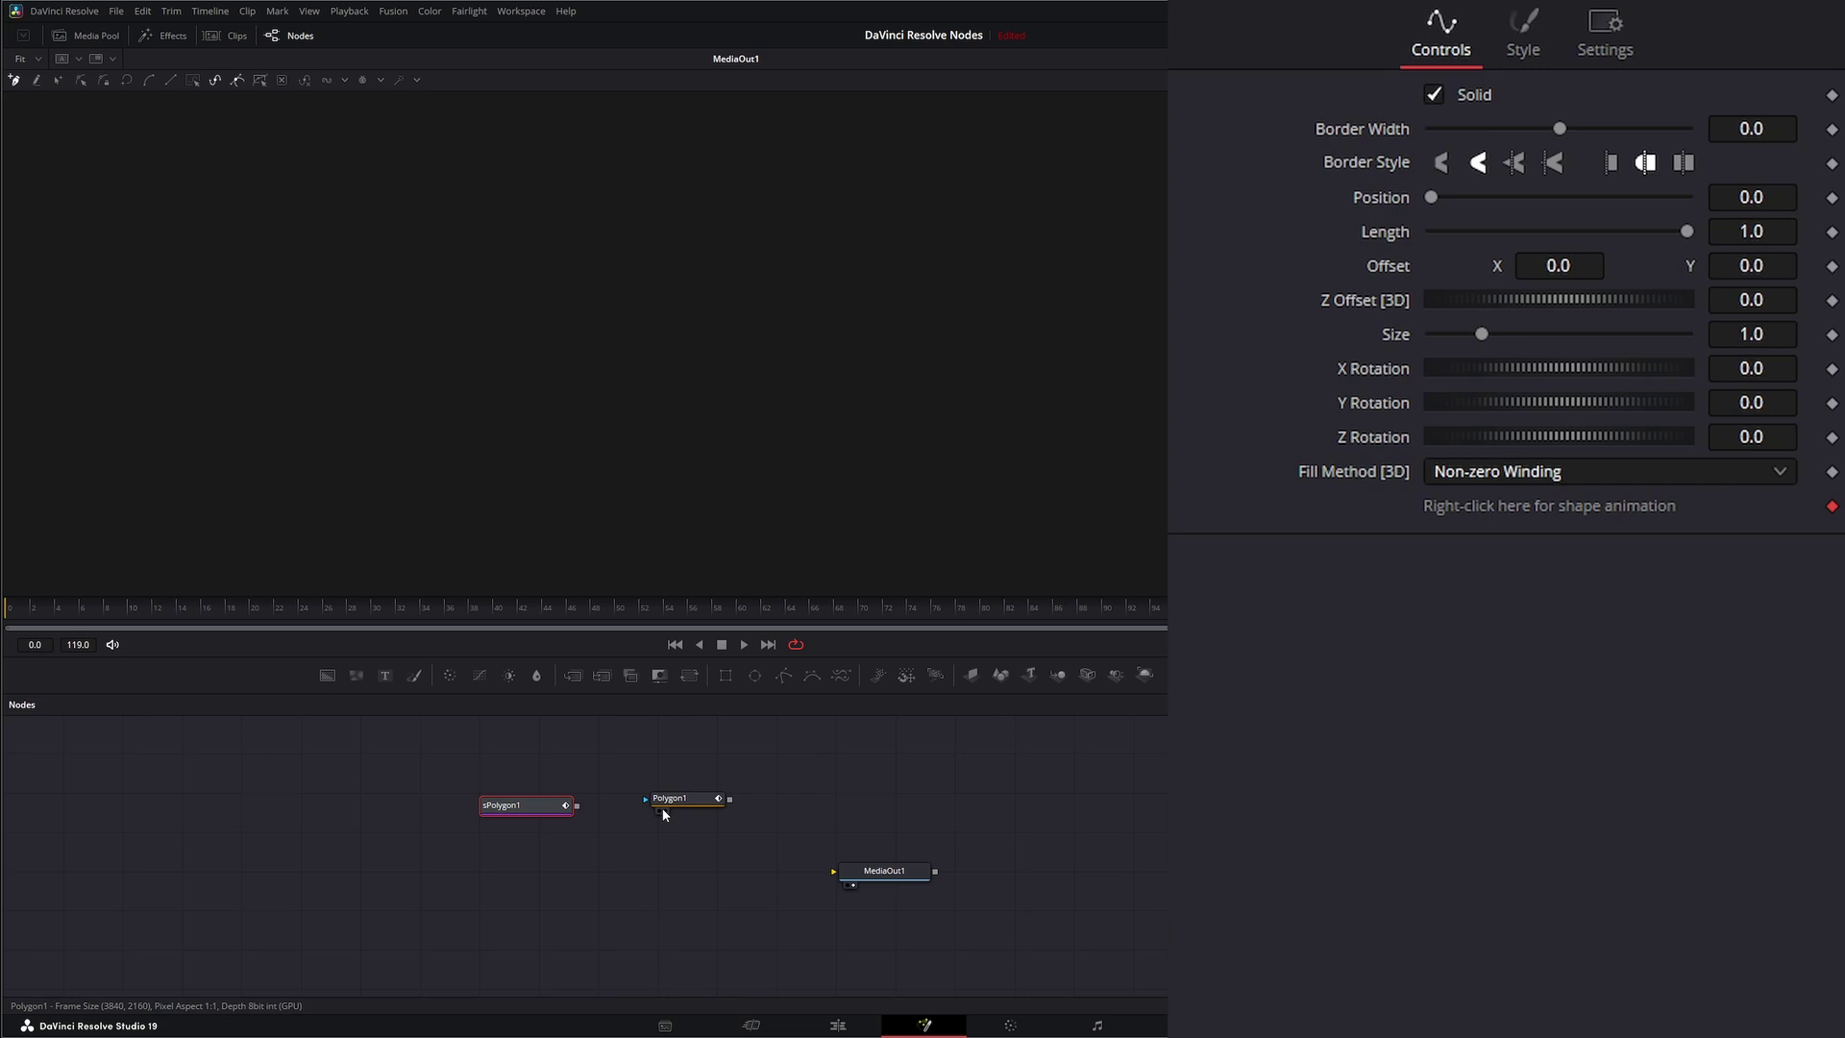
left_click_drag(665, 801, 638, 746)
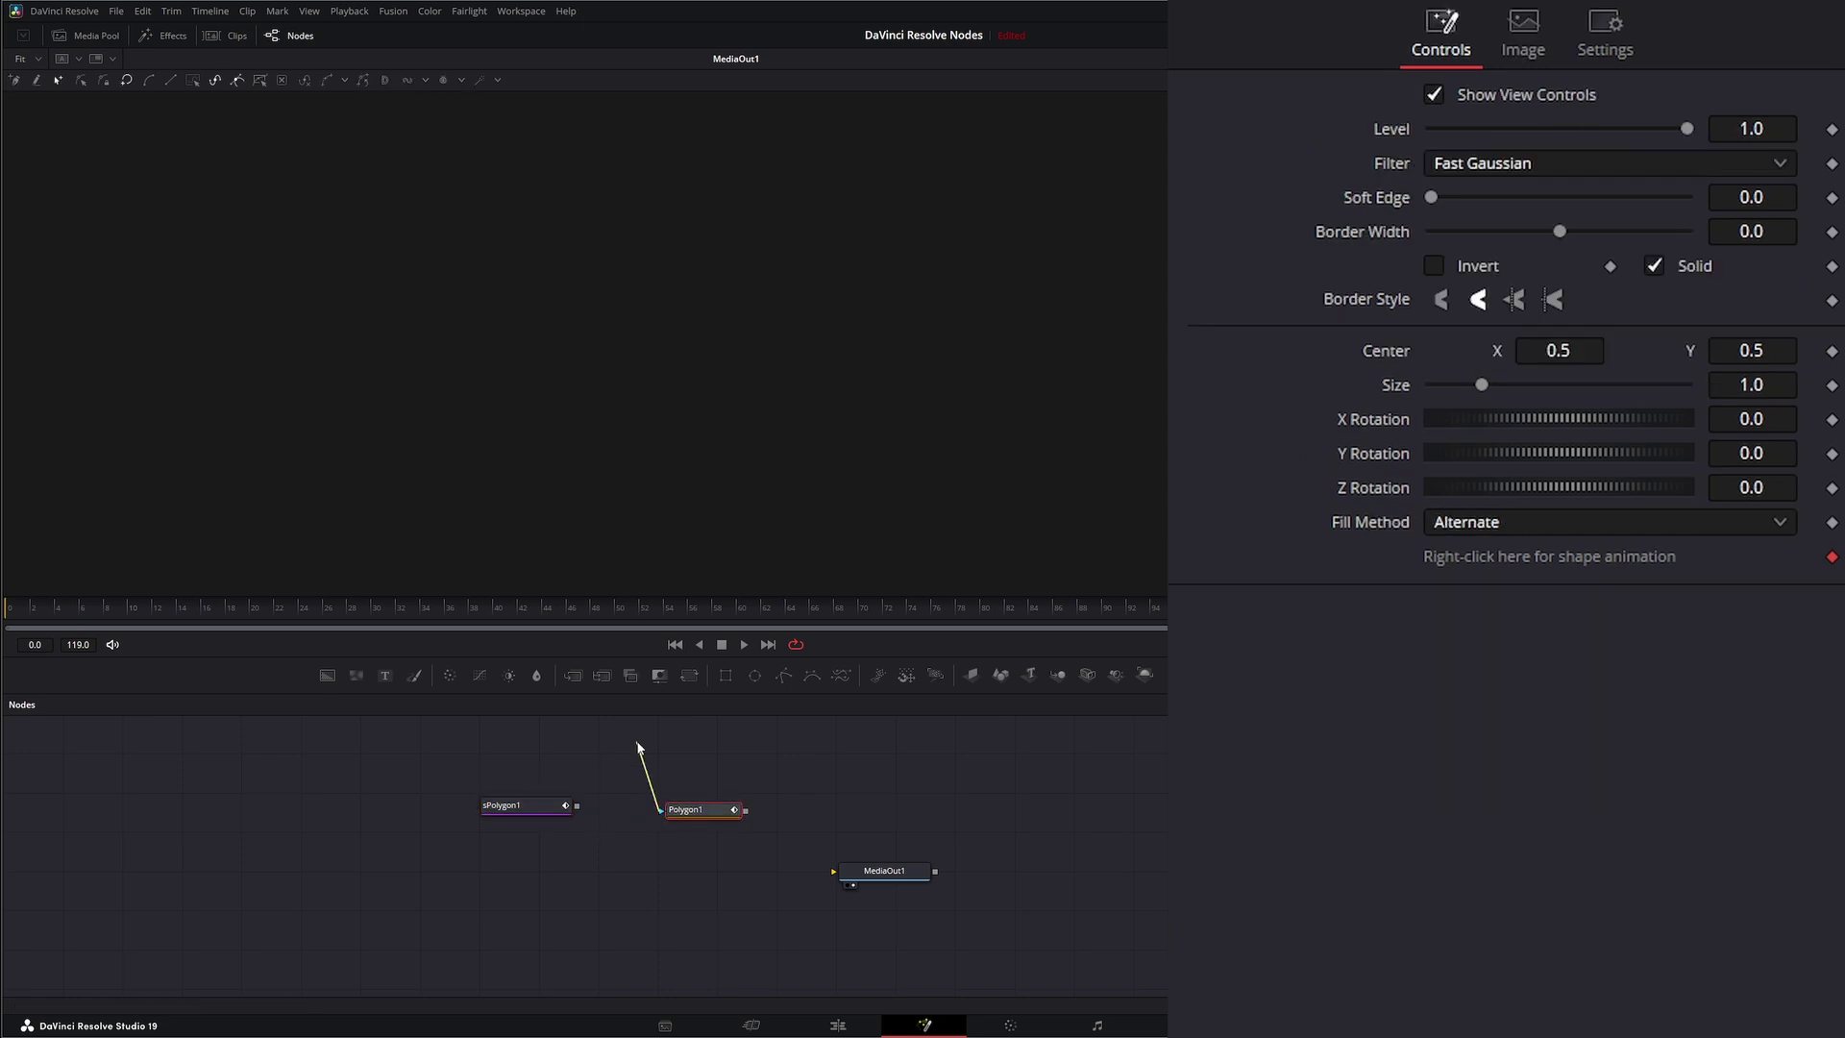
left_click_drag(576, 805, 665, 810)
left_click_drag(440, 762, 624, 845)
Settle sPolygon1 to the left of MediaOut1 and select only Polygon1
left_click_drag(523, 812, 589, 883)
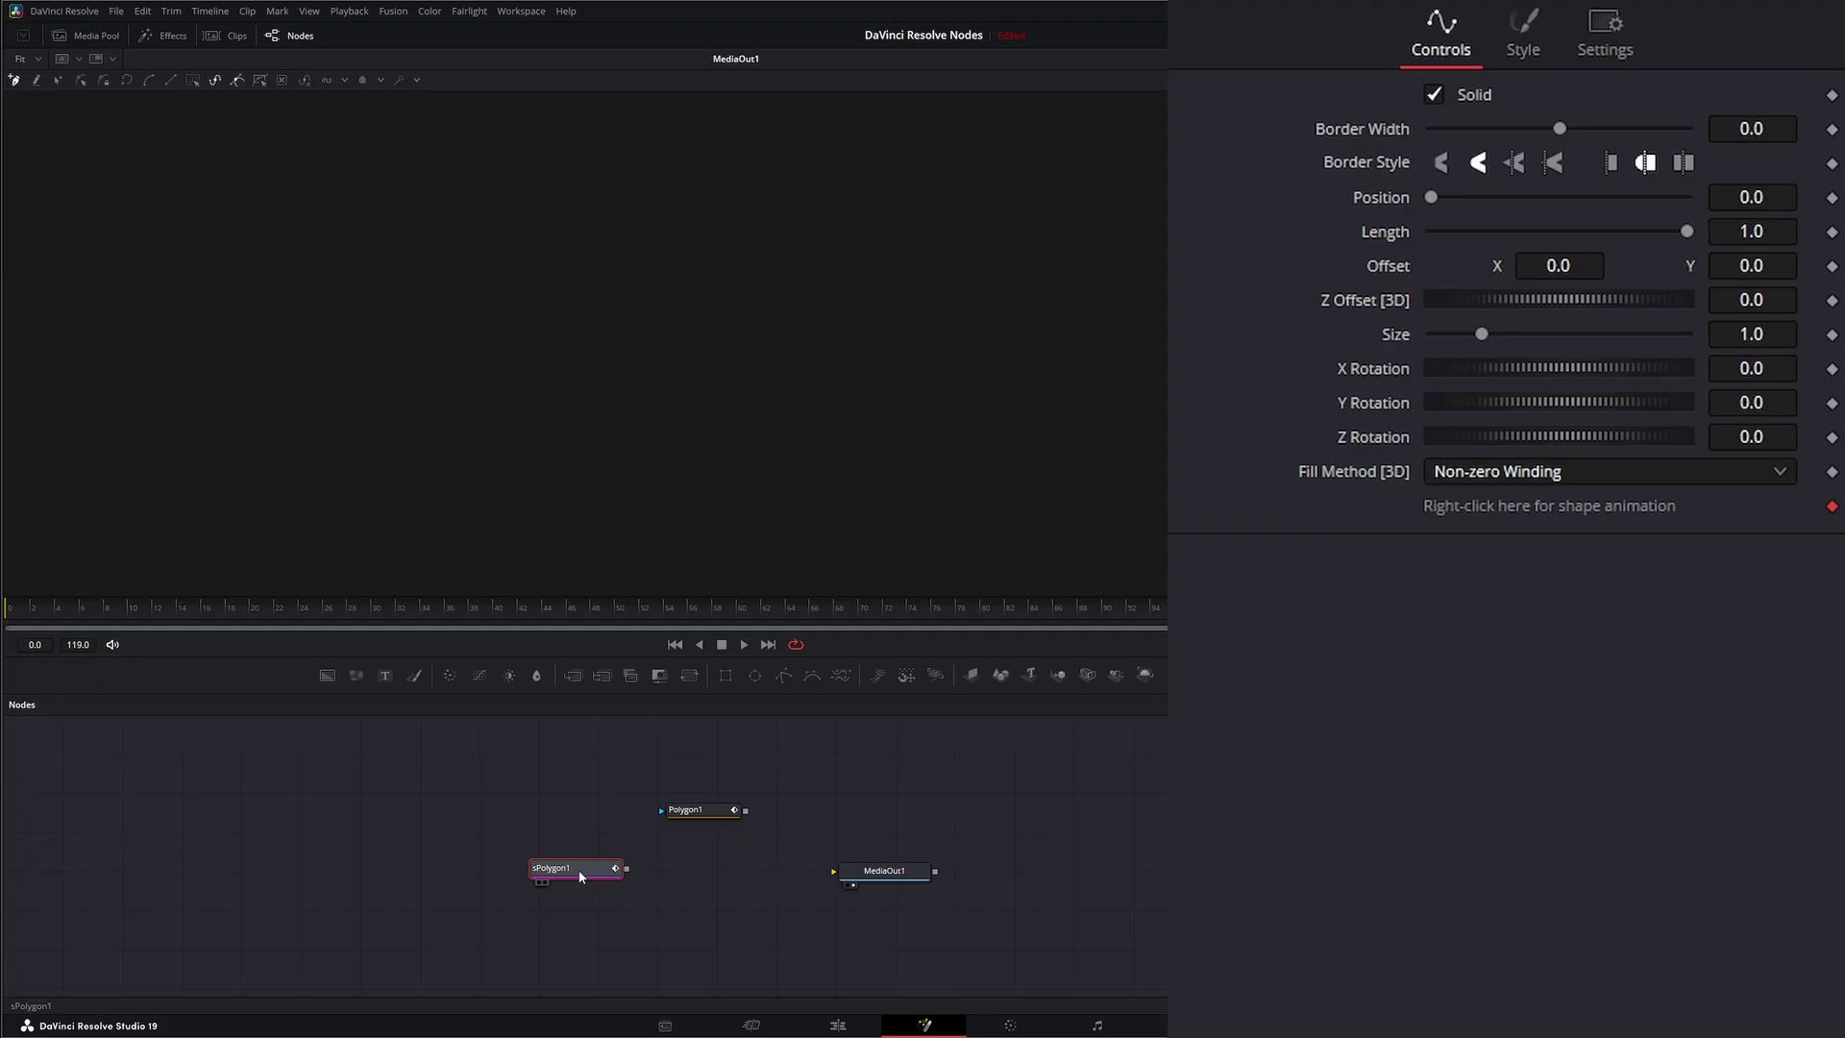
left_click_drag(580, 875, 576, 877)
left_click_drag(575, 890, 588, 878)
left_click_drag(618, 782, 764, 886)
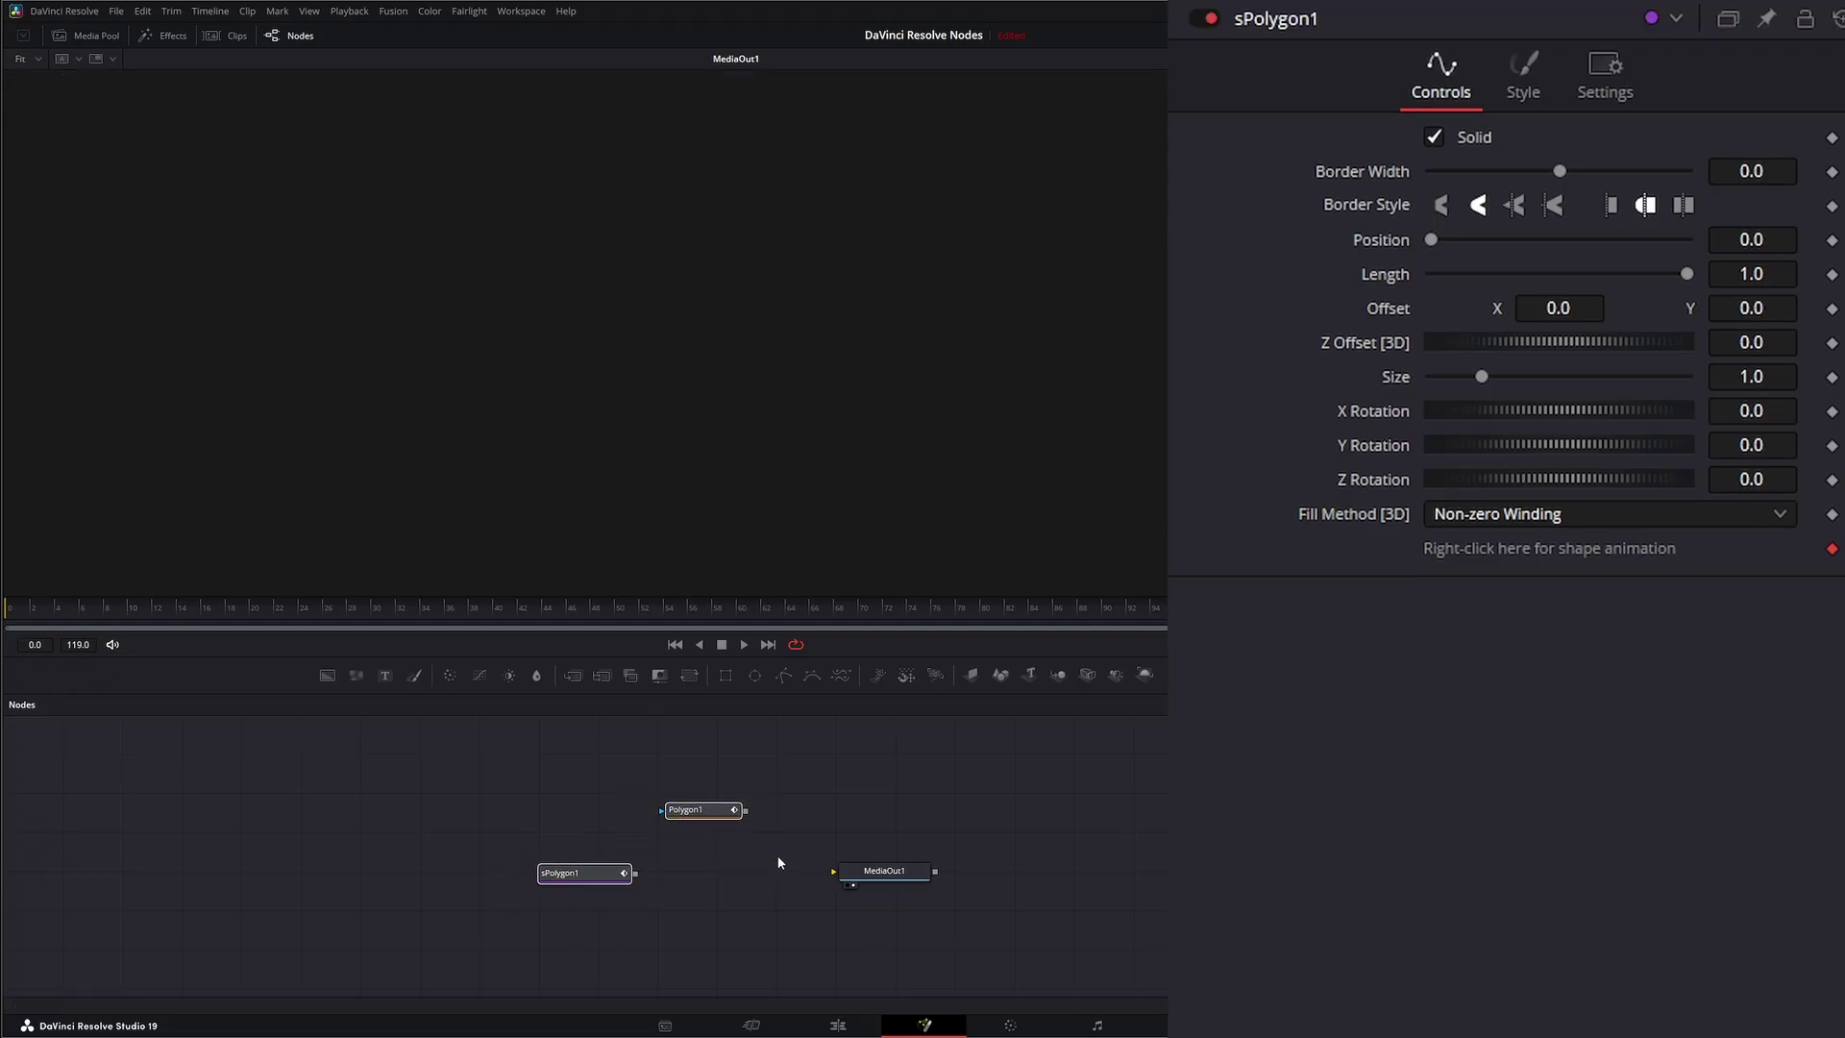
left_click_drag(630, 782, 769, 846)
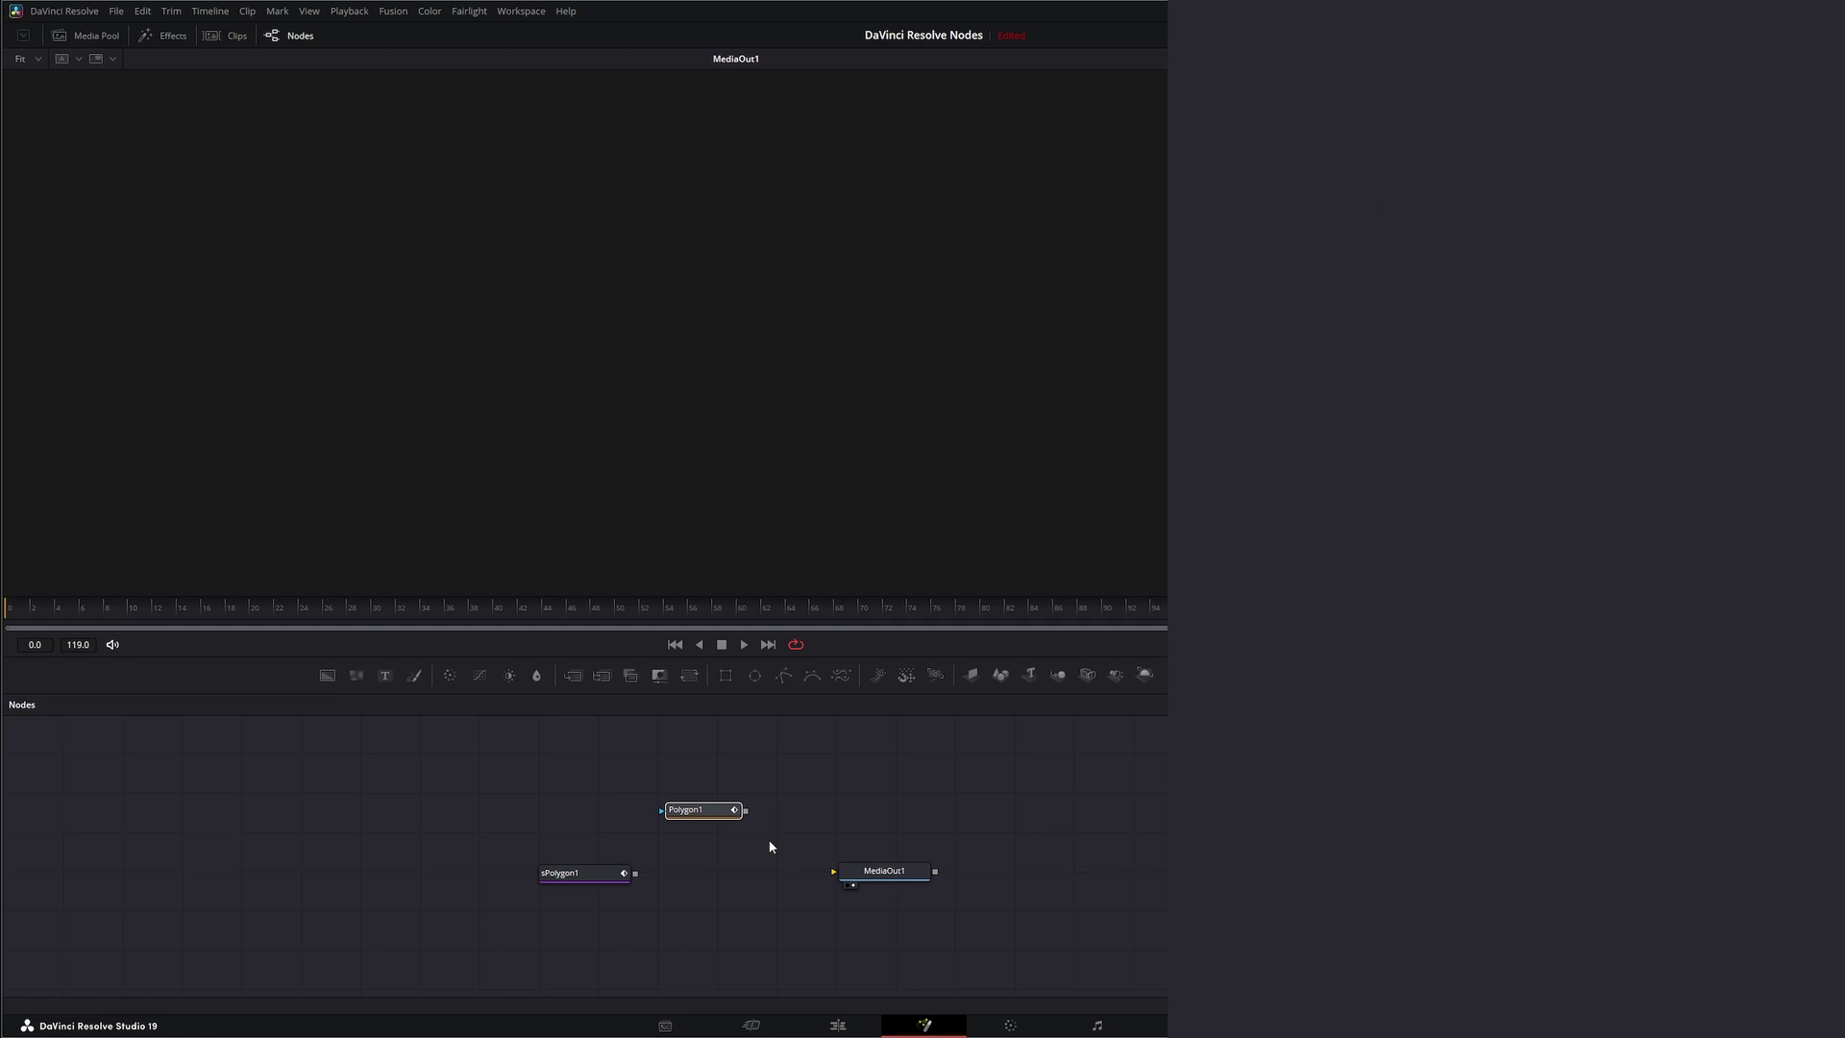
Delete Polygon1, add an sRender node via 'sren', and chain sPolygon1 into sRender1 into MediaOut1
key("Delete")
key("shift+space")
type("spol")
key("BackSpace")
key("BackSpace")
key("BackSpace")
key("BackSpace")
type("sre")
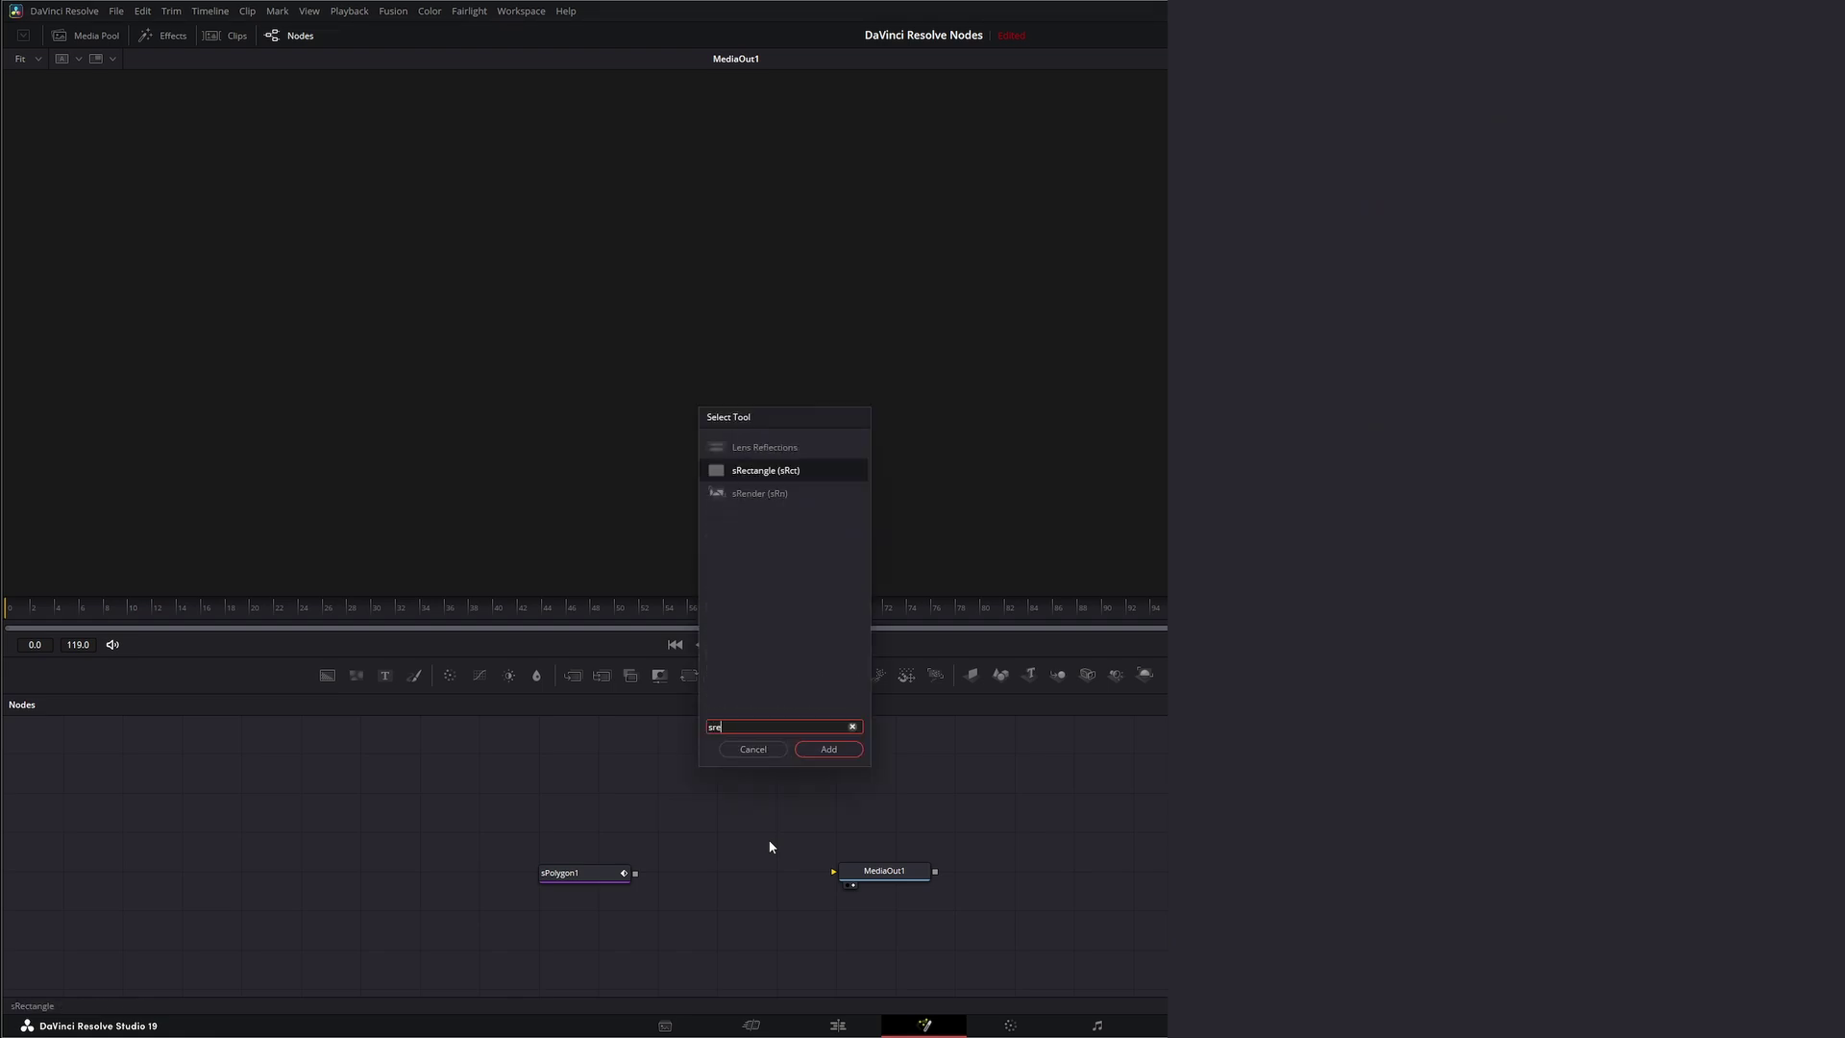
type("nde")
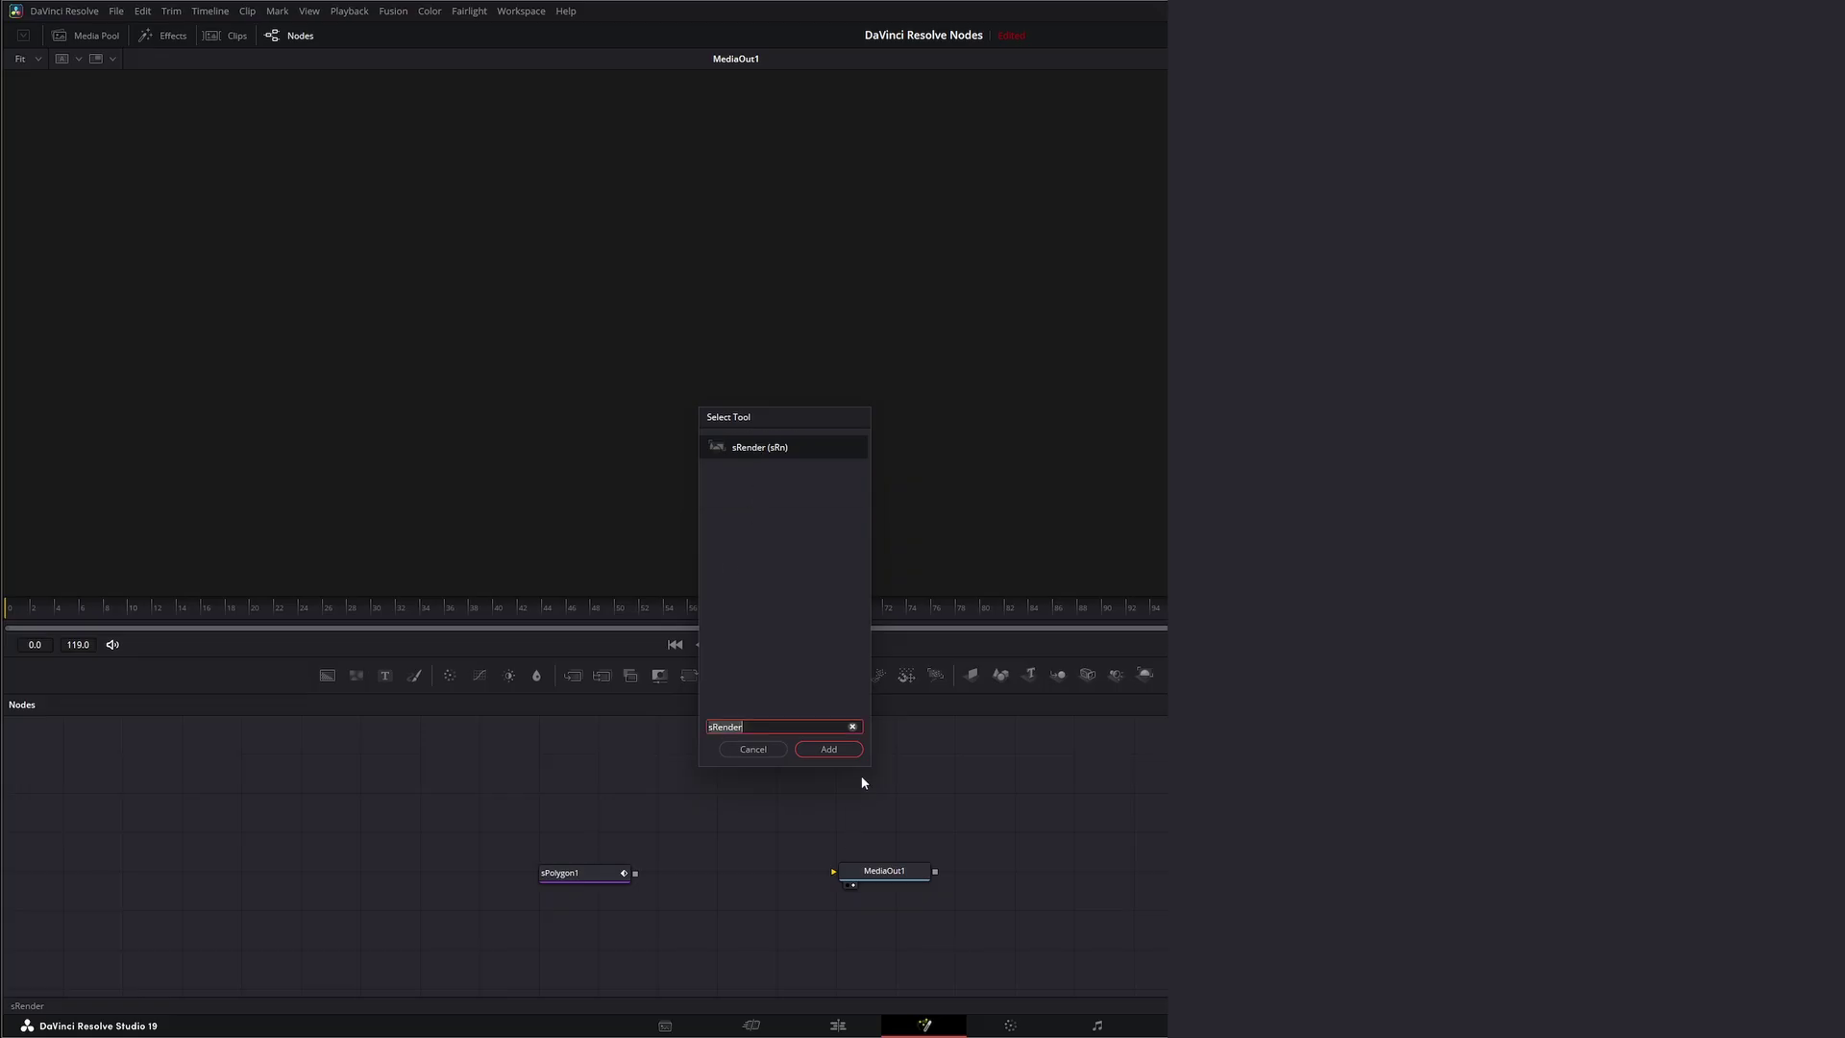
left_click(828, 748)
left_click_drag(775, 851, 840, 877)
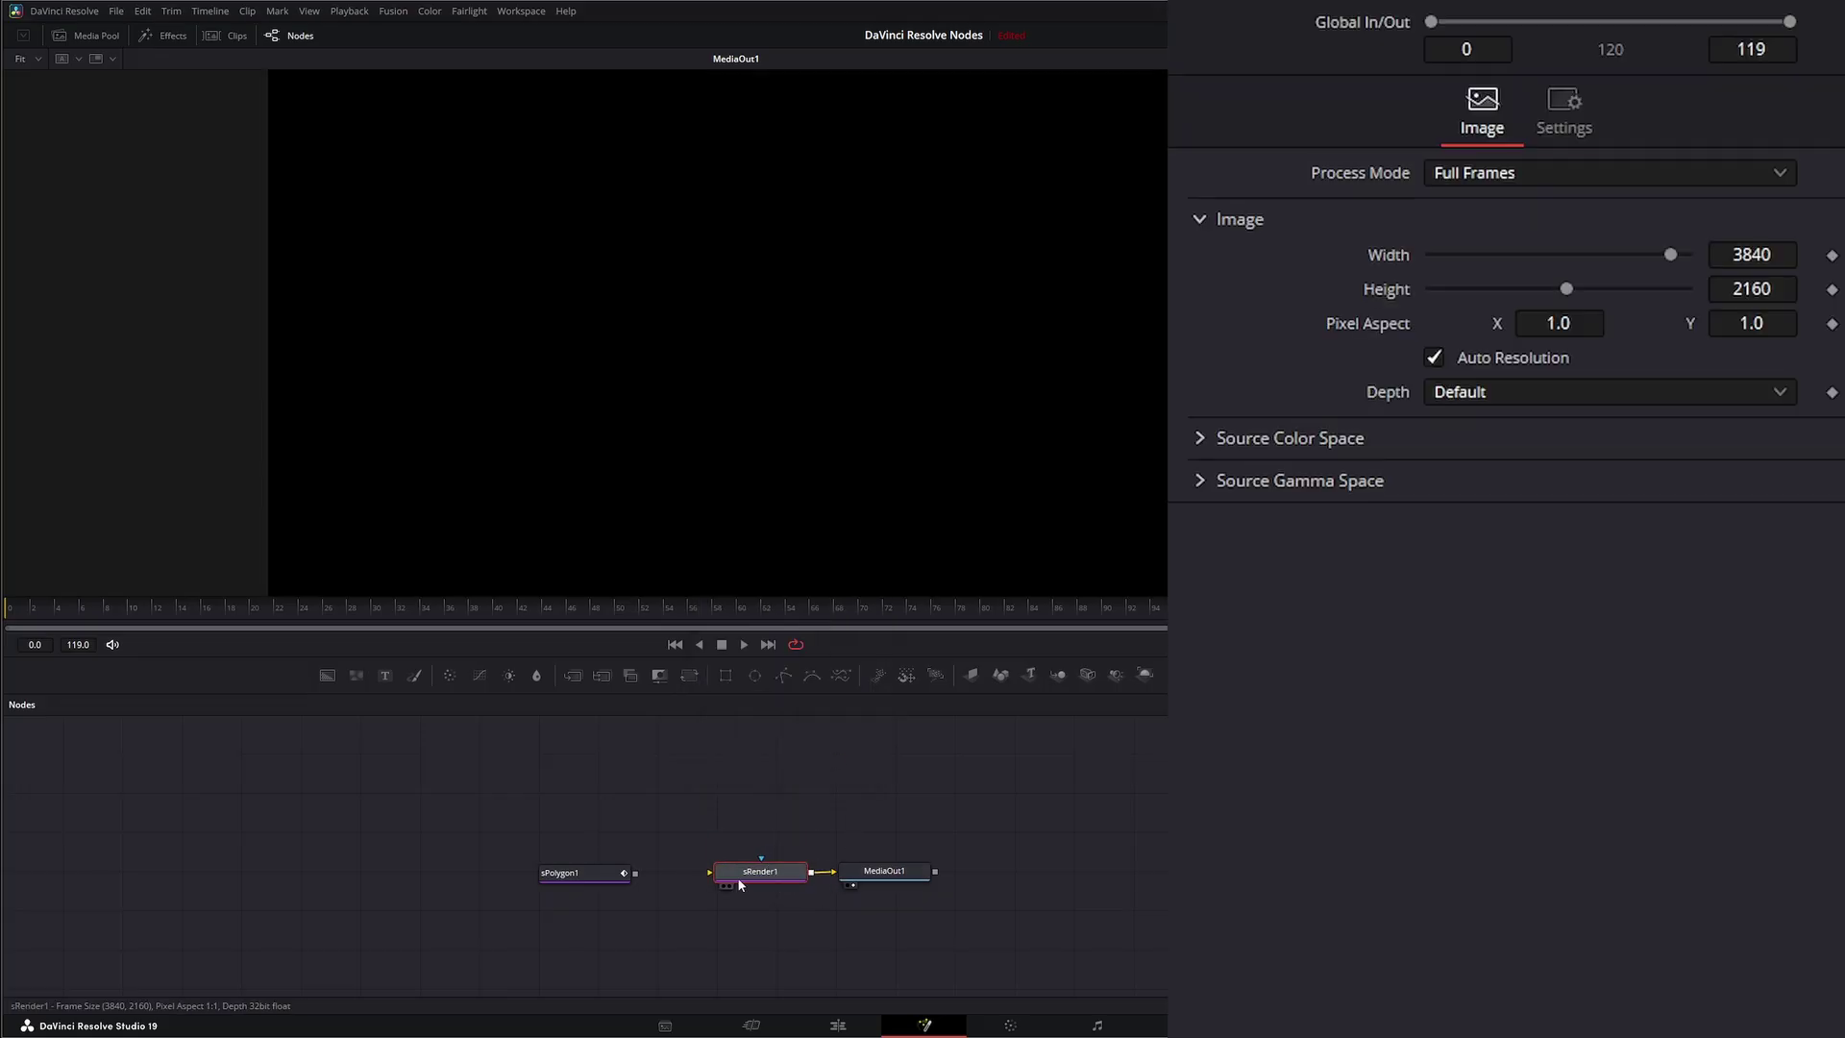
left_click_drag(698, 877, 716, 871)
Draw a closed six-corner sPolygon shape in the viewer
left_click(622, 872)
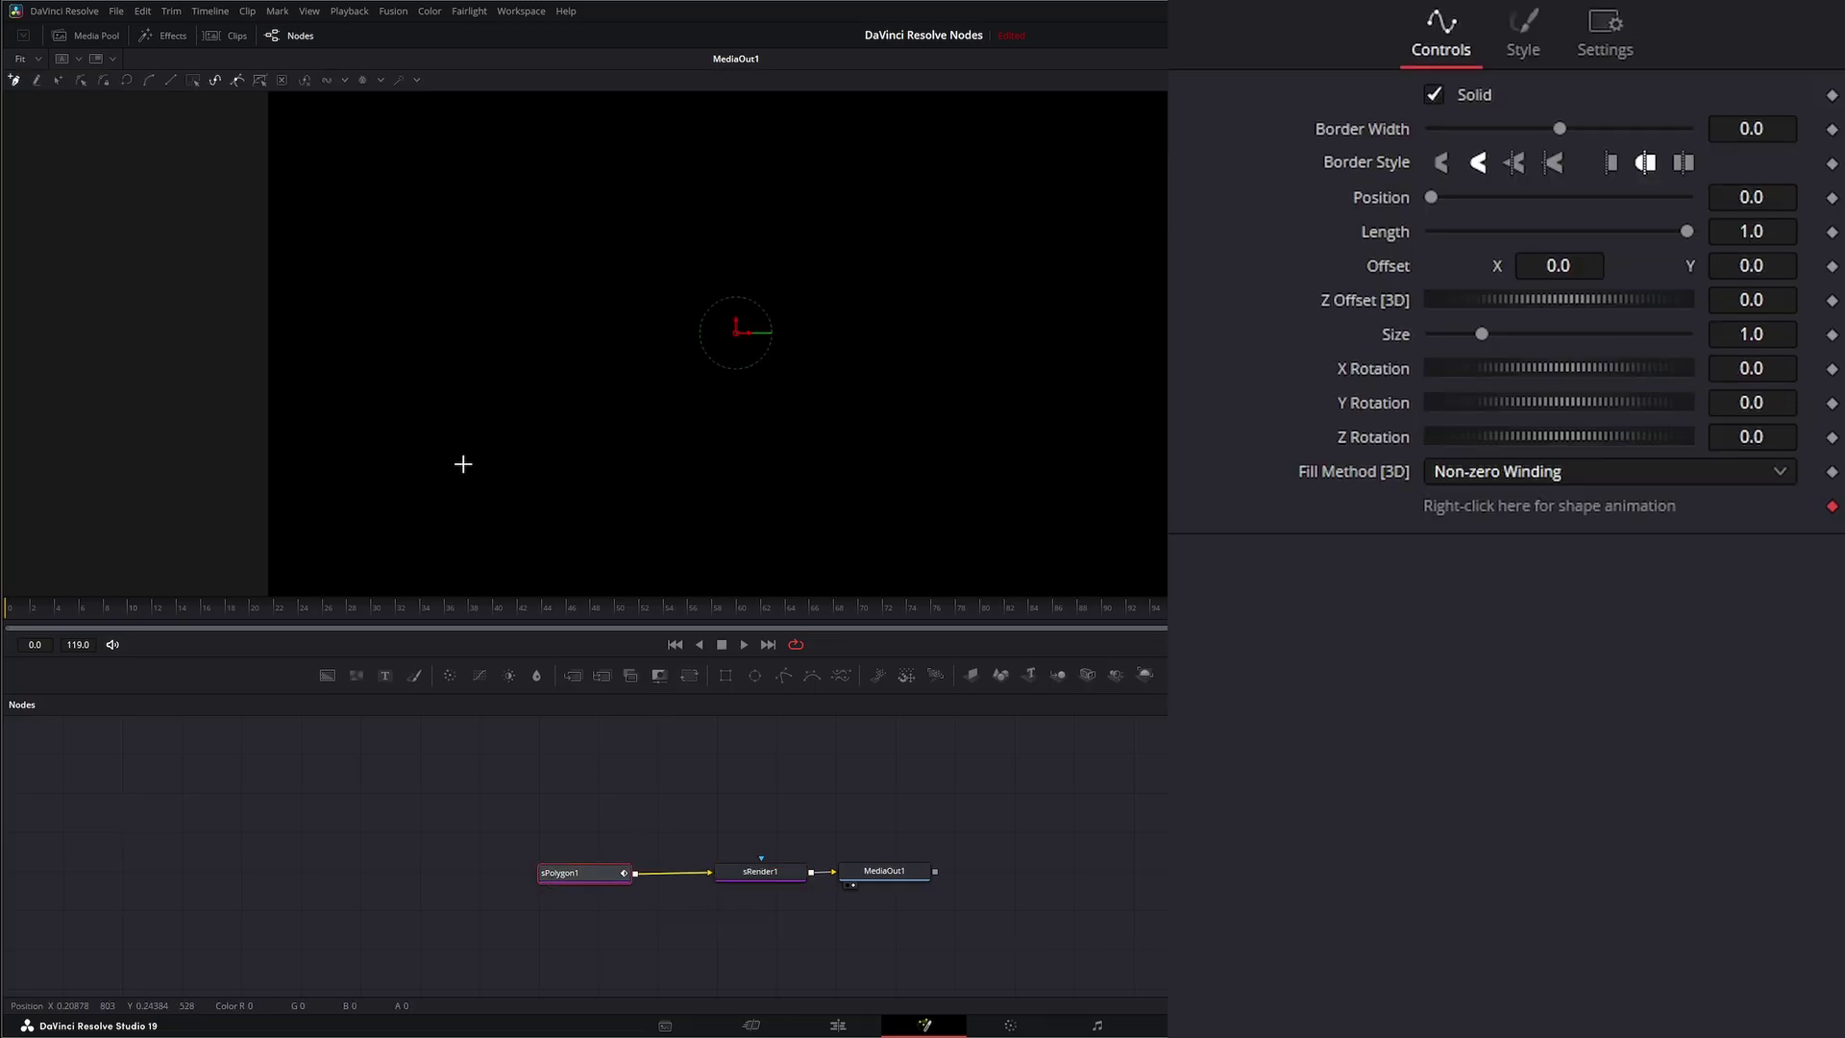
left_click(464, 458)
left_click(478, 232)
left_click(800, 197)
left_click(894, 489)
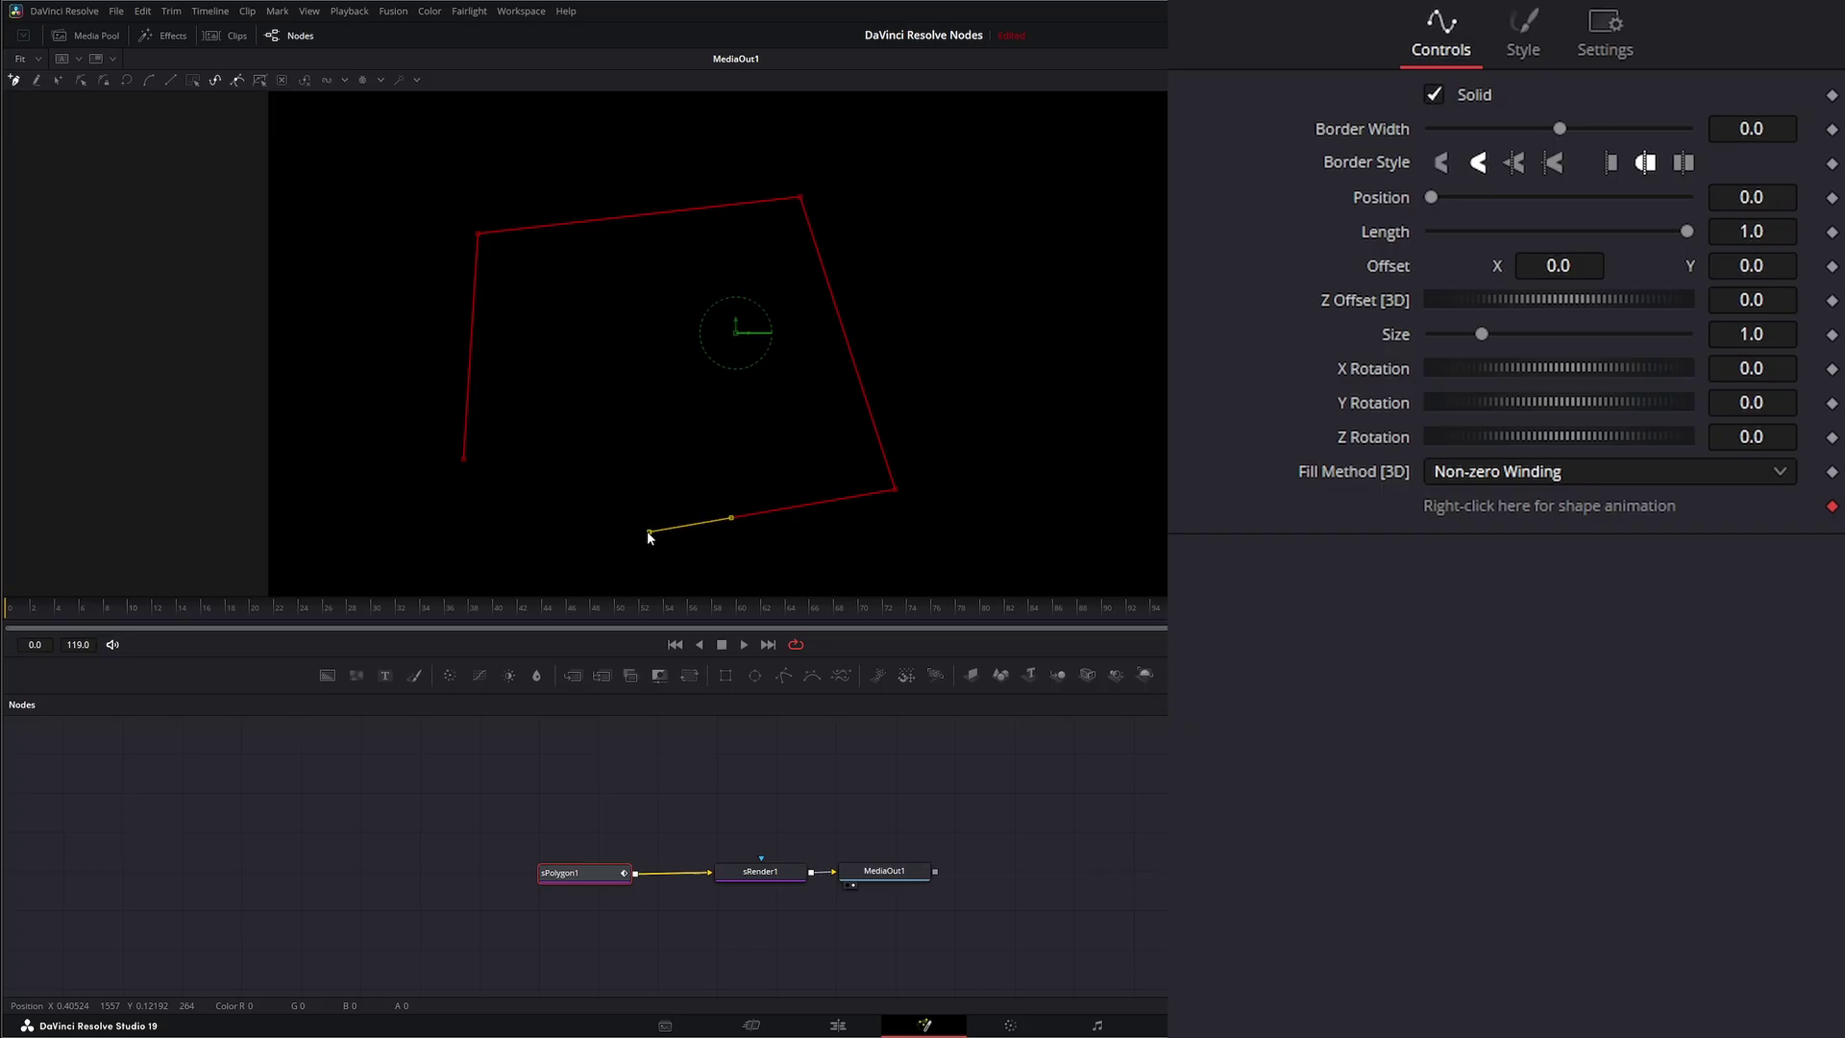
left_click(649, 530)
left_click(506, 506)
left_click(464, 458)
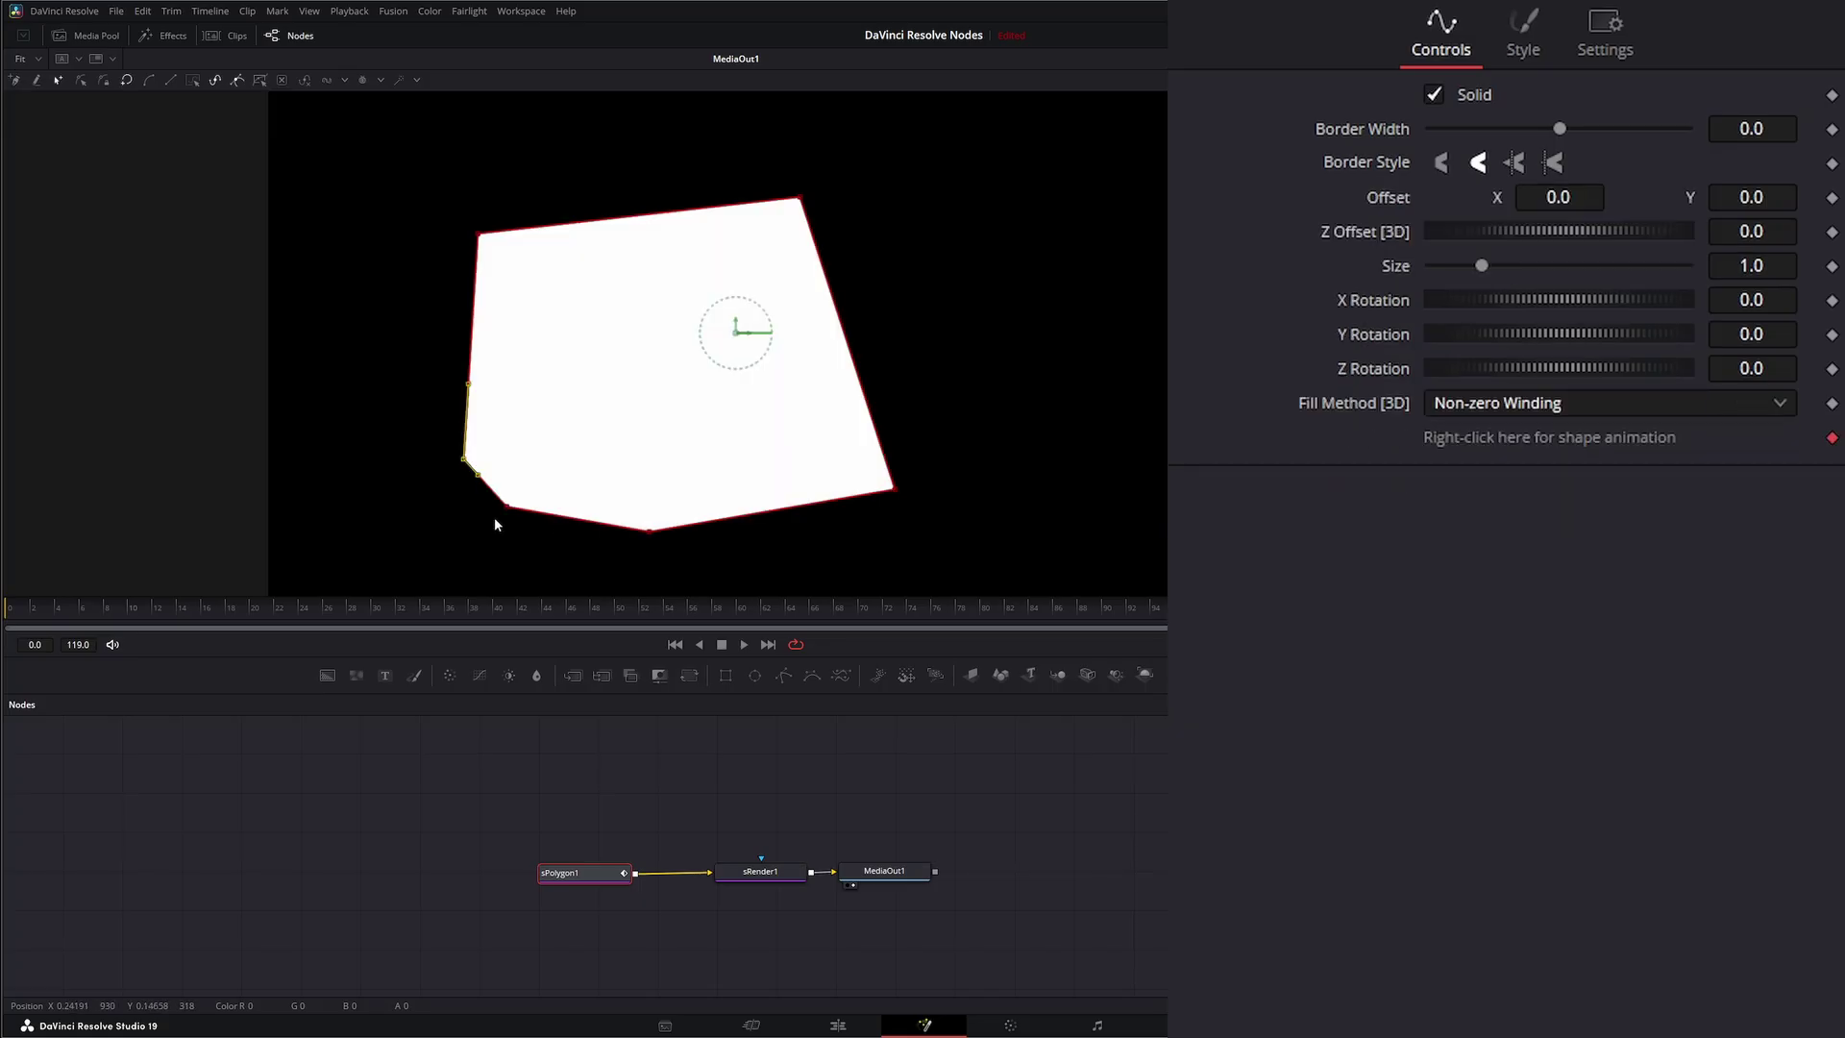
mouse_move(575, 879)
left_mouse_down()
mouse_move(590, 849)
mouse_move(569, 876)
left_mouse_up()
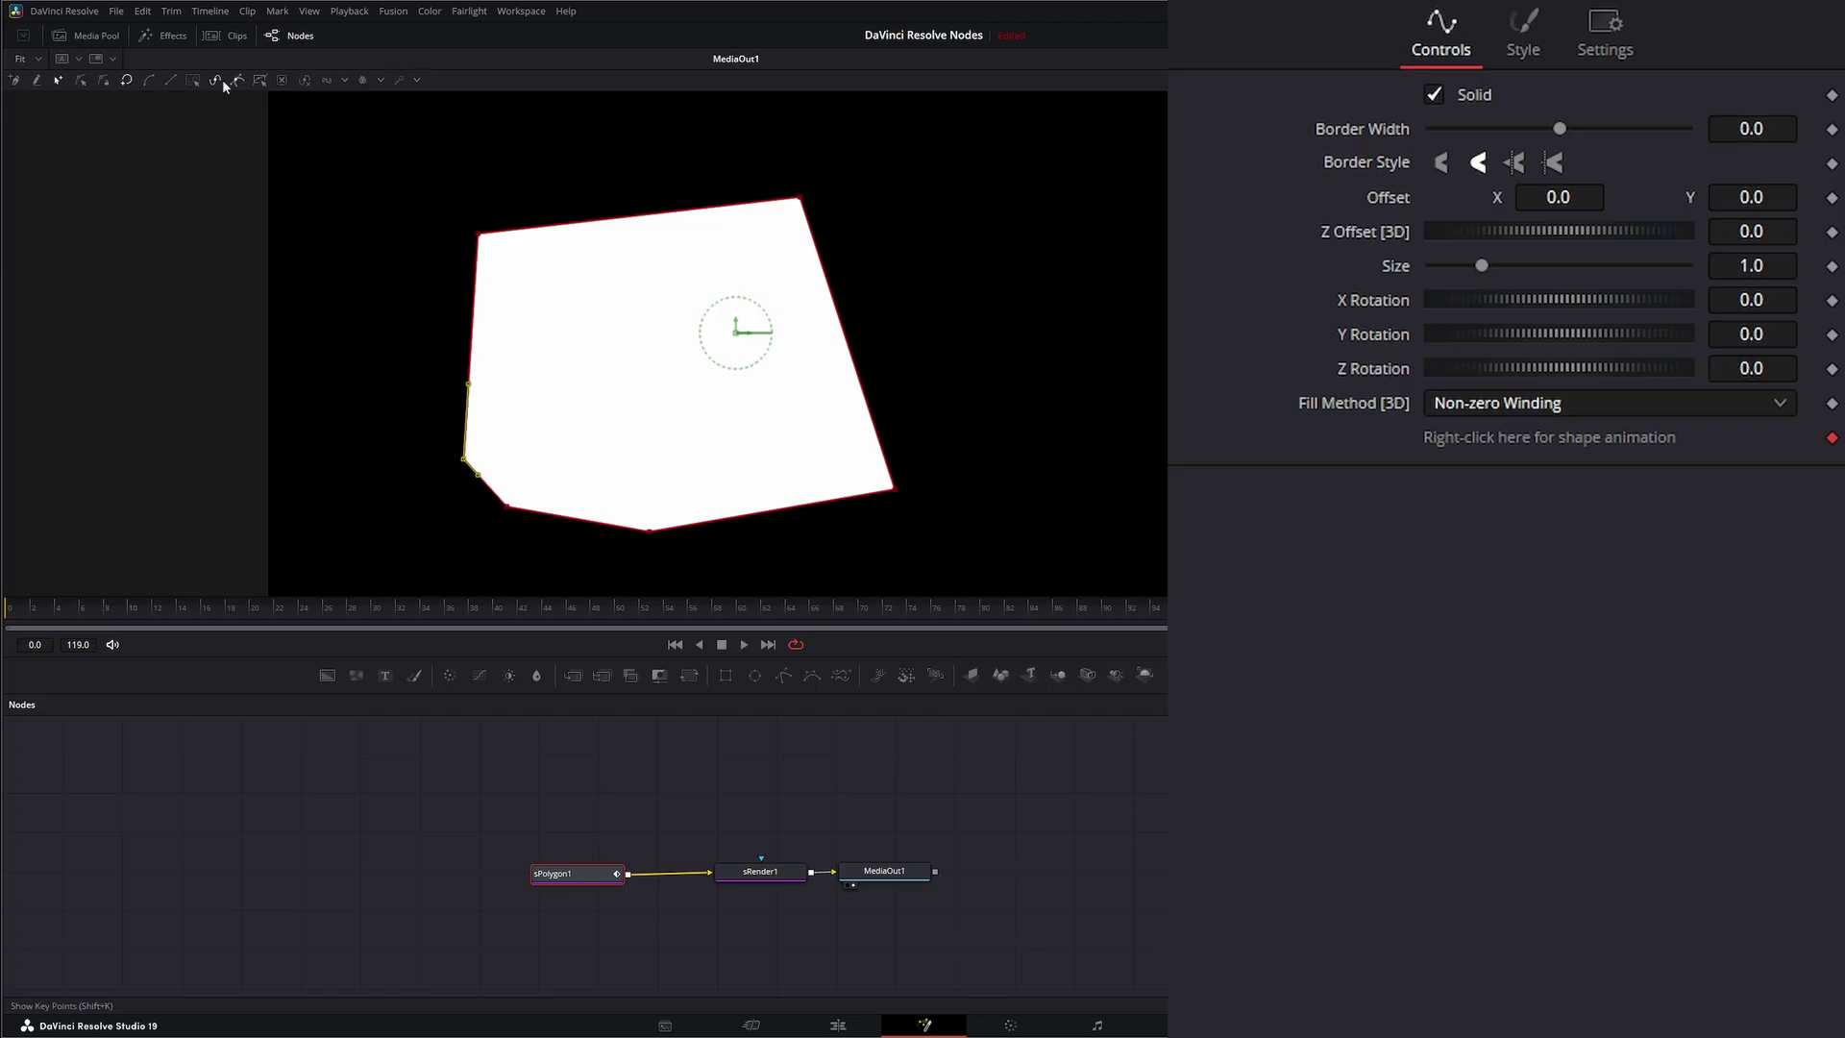
Smooth the polygon's top points into a curve and raise it with the left Bezier handle
left_click(424, 288)
left_click_drag(421, 163, 874, 292)
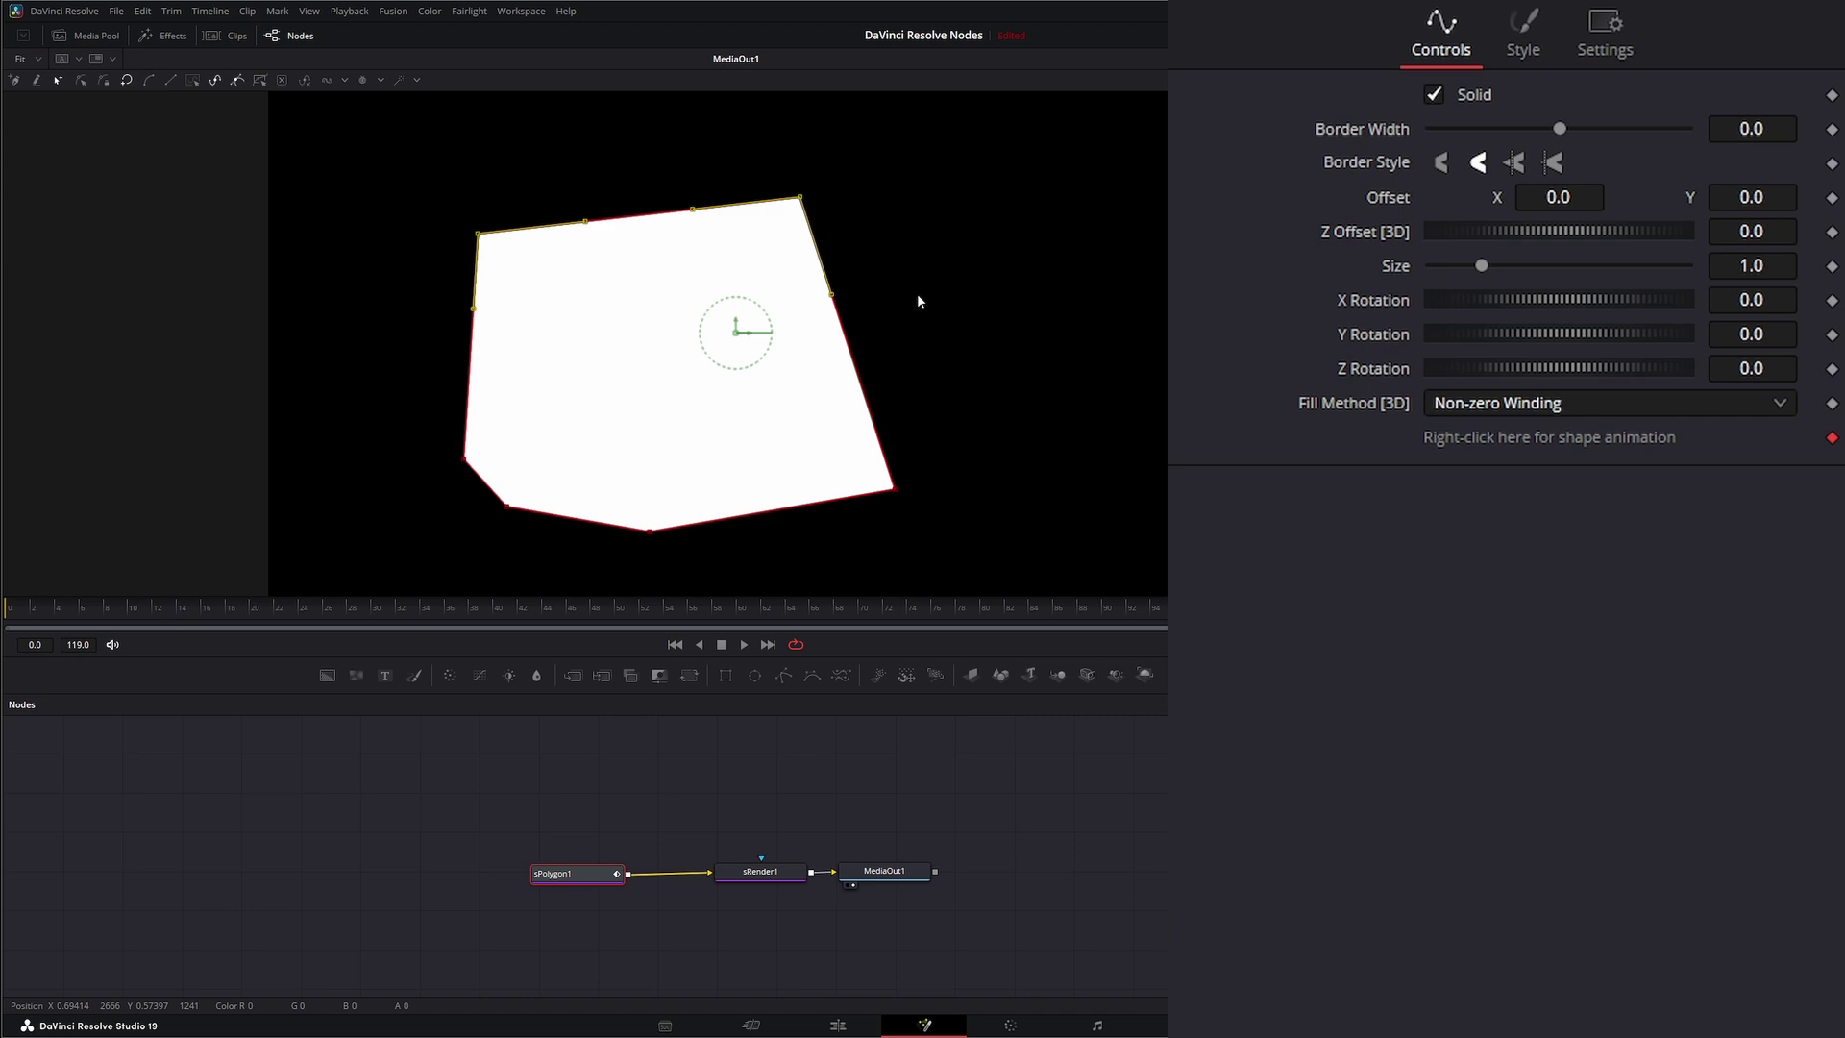
left_click(149, 80)
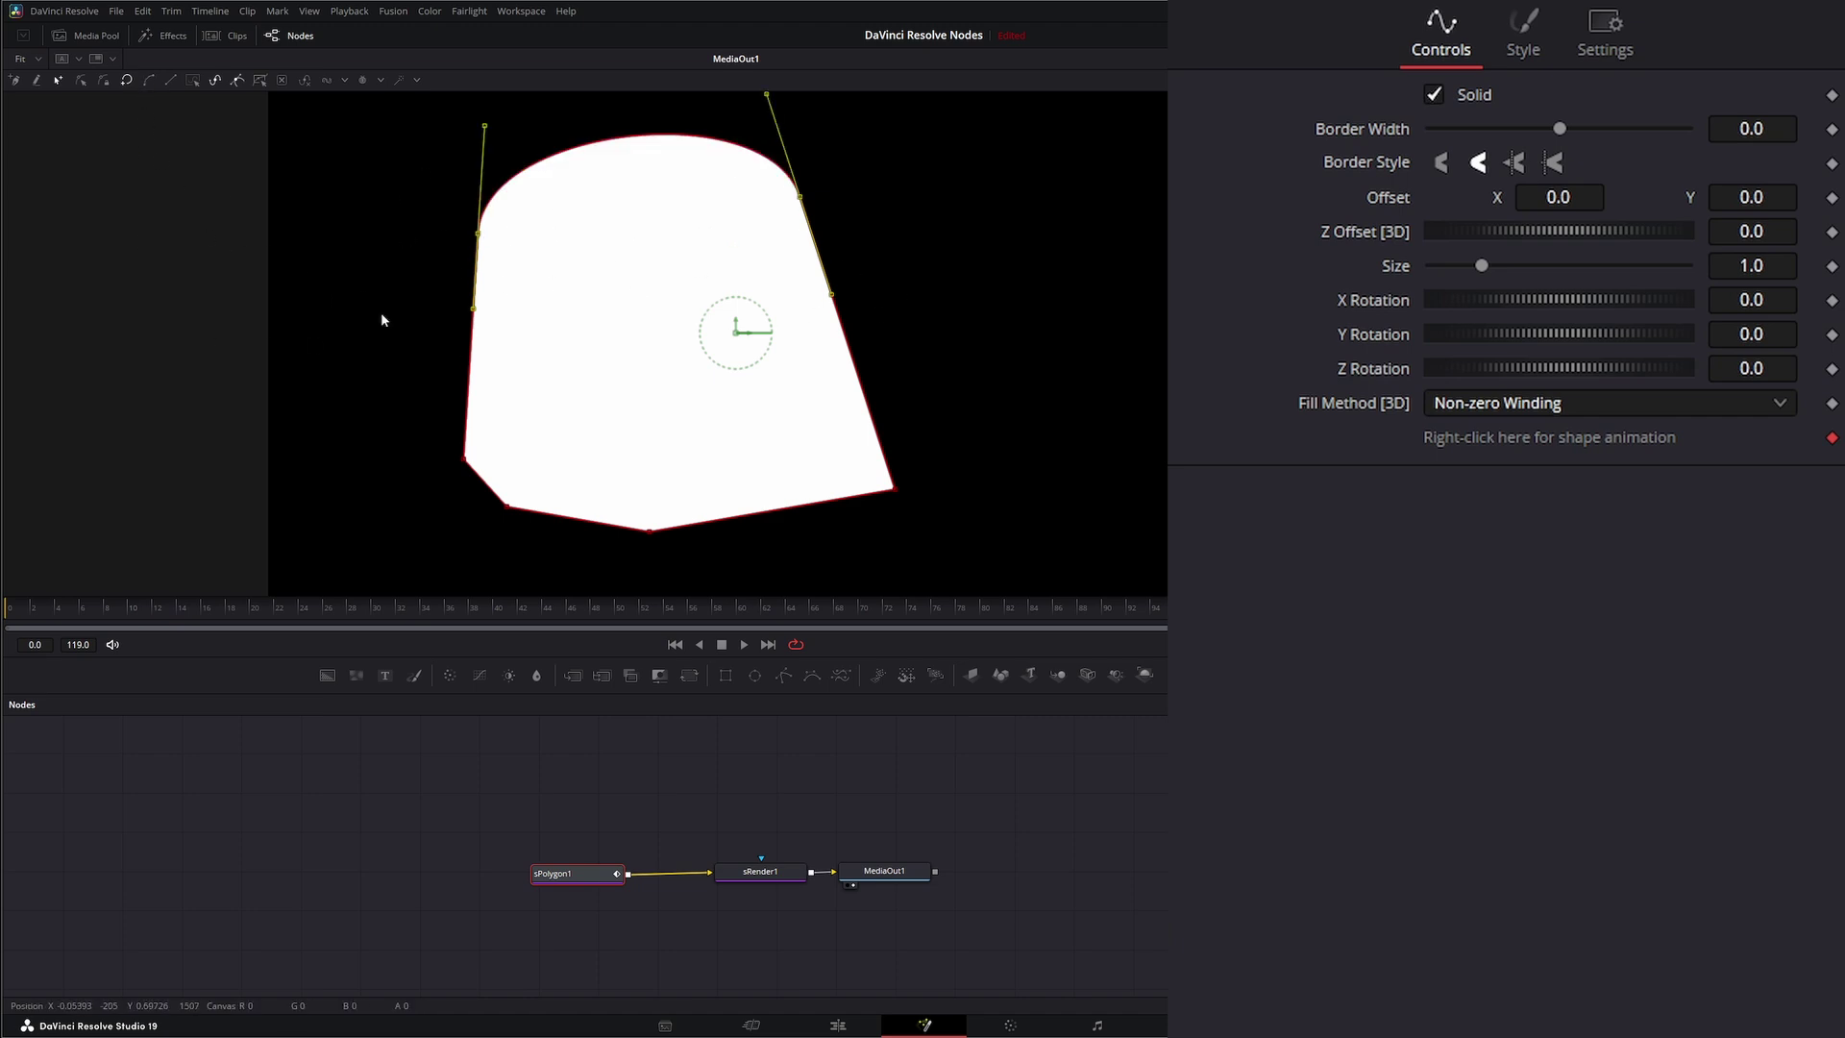
mouse_move(485, 130)
left_mouse_down()
mouse_move(525, 155)
mouse_move(486, 109)
mouse_move(465, 124)
mouse_move(495, 122)
left_mouse_up()
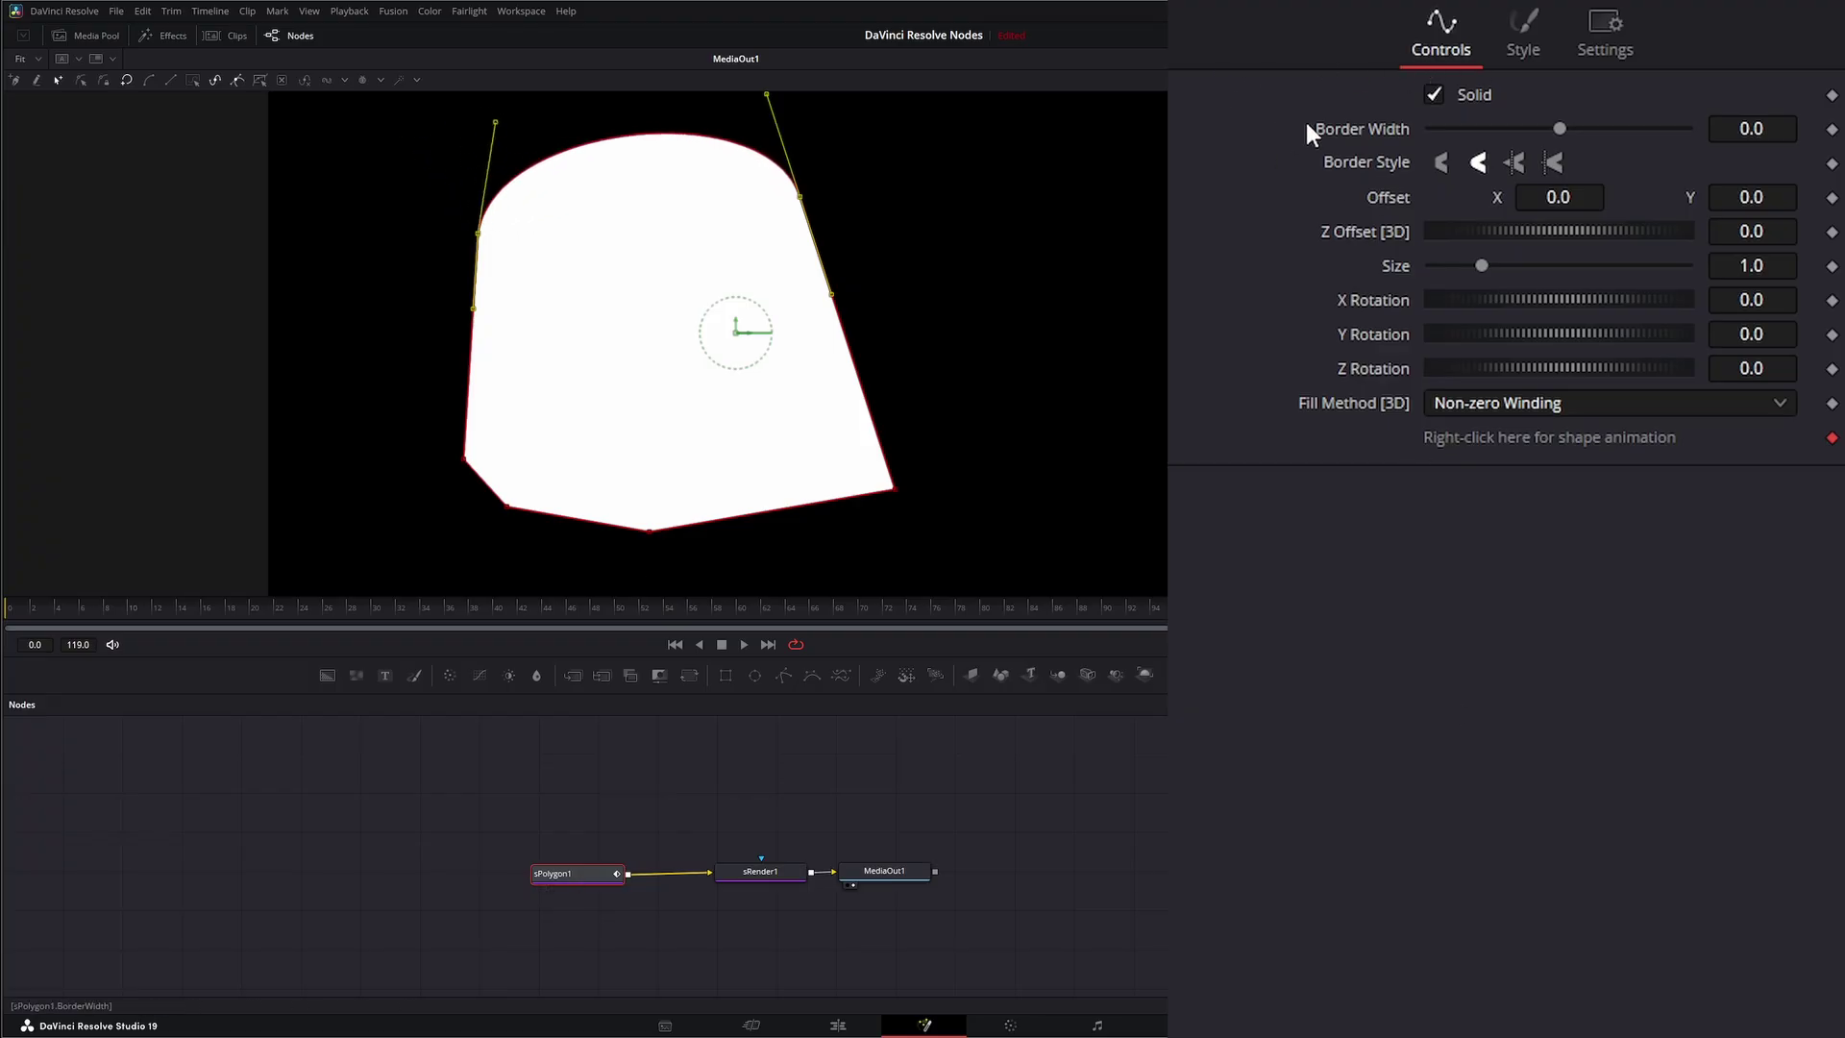
Turn off Solid, set Border Width to 0.024 and Length to 0.84, and shift the outline's start
left_click(1432, 94)
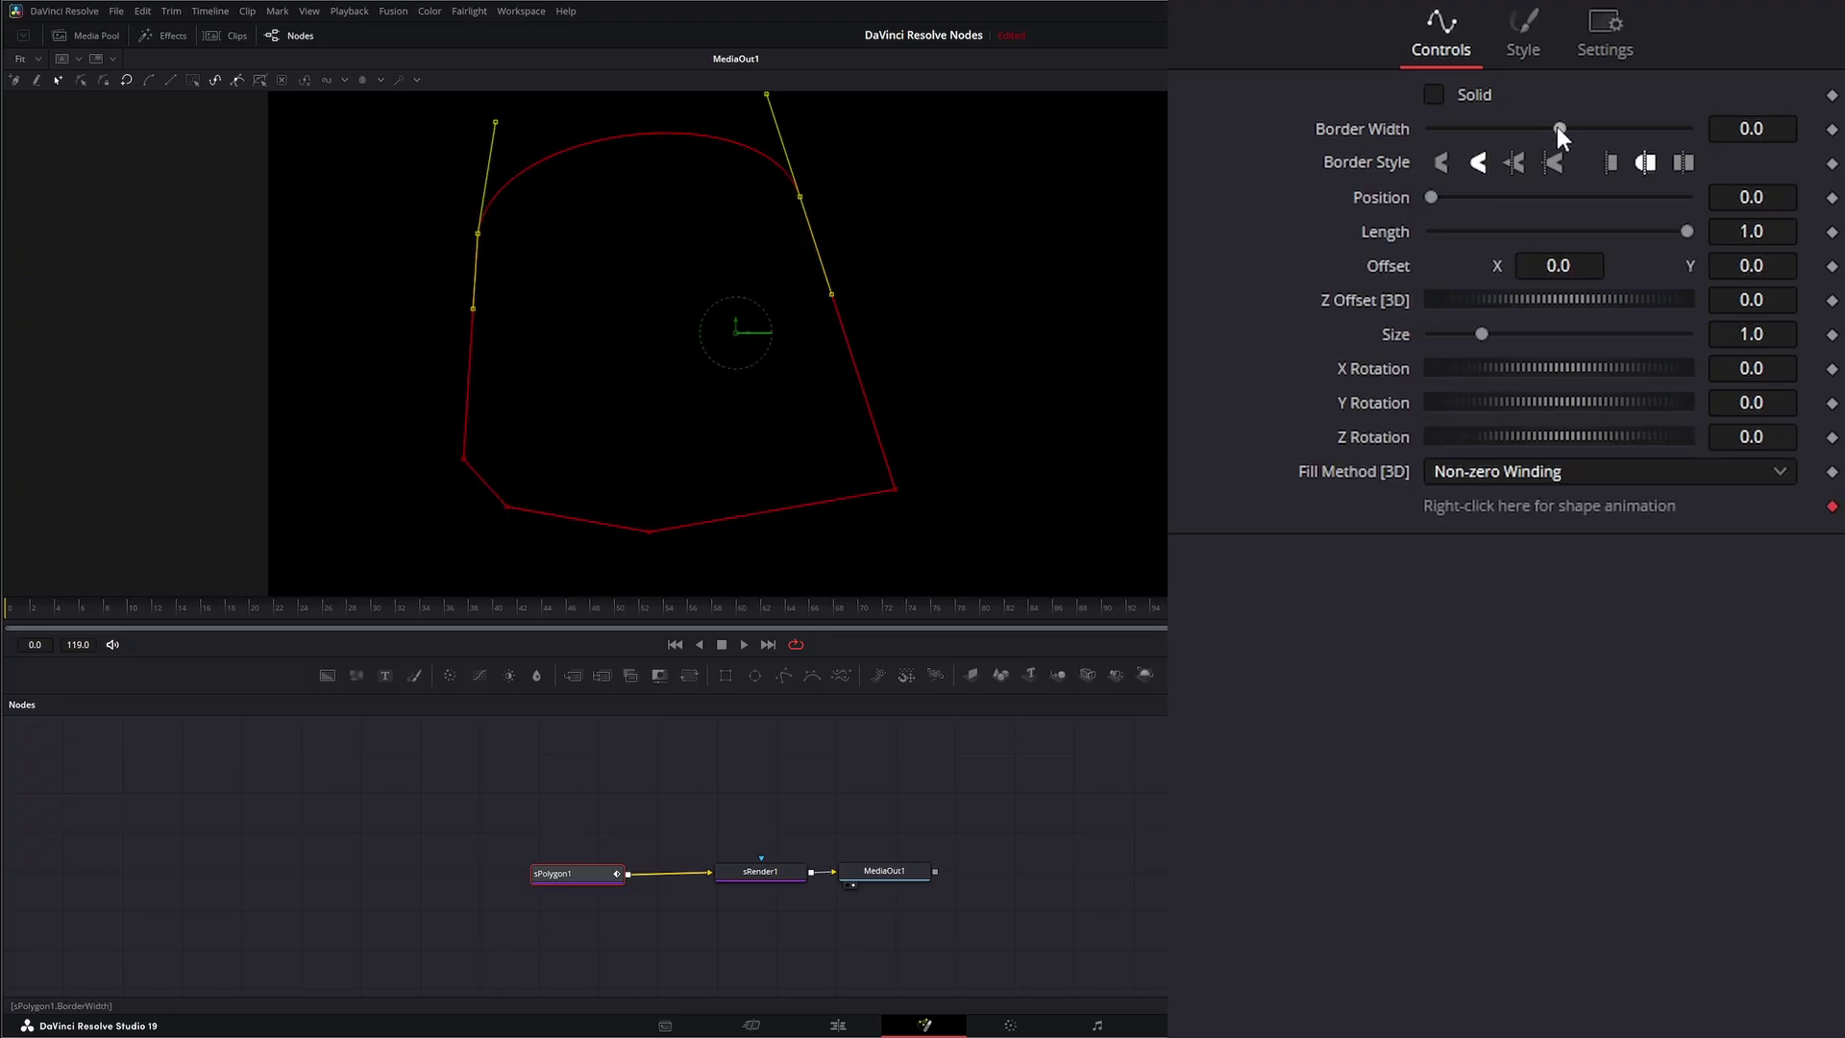
left_click_drag(1556, 127, 1570, 123)
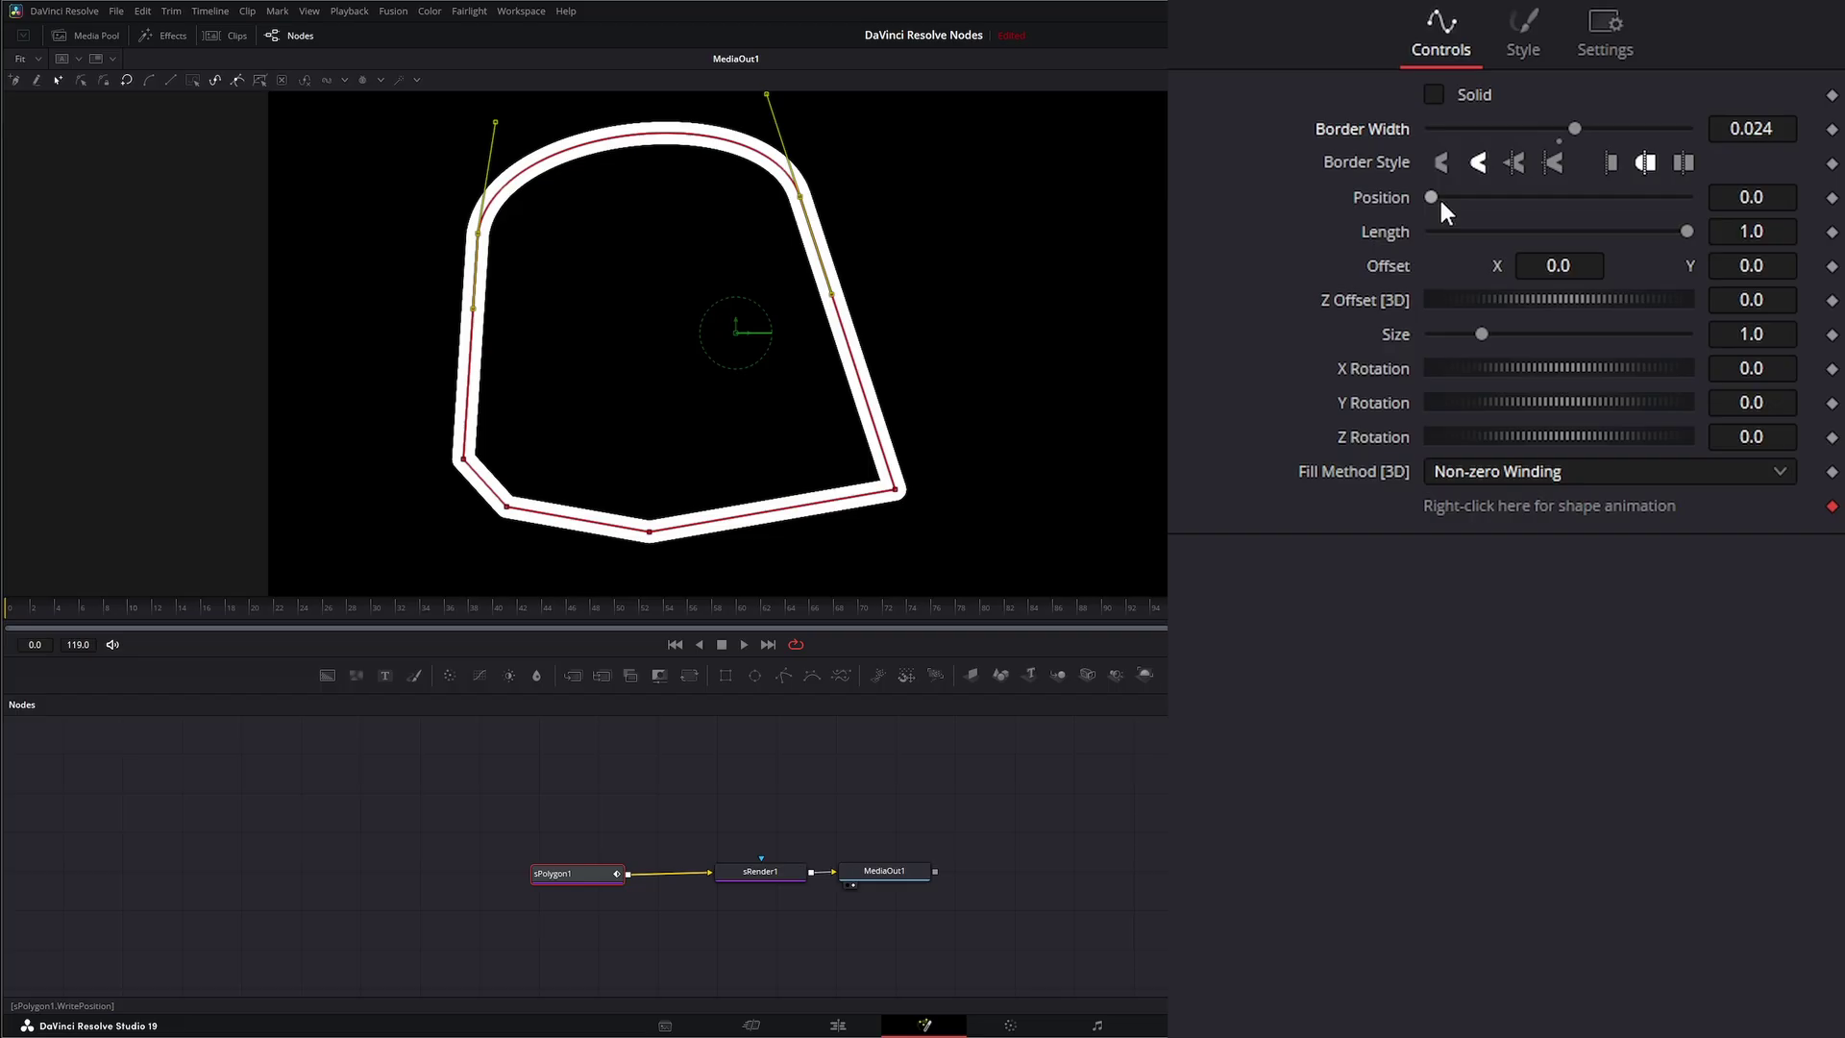
left_click_drag(1681, 230, 1640, 229)
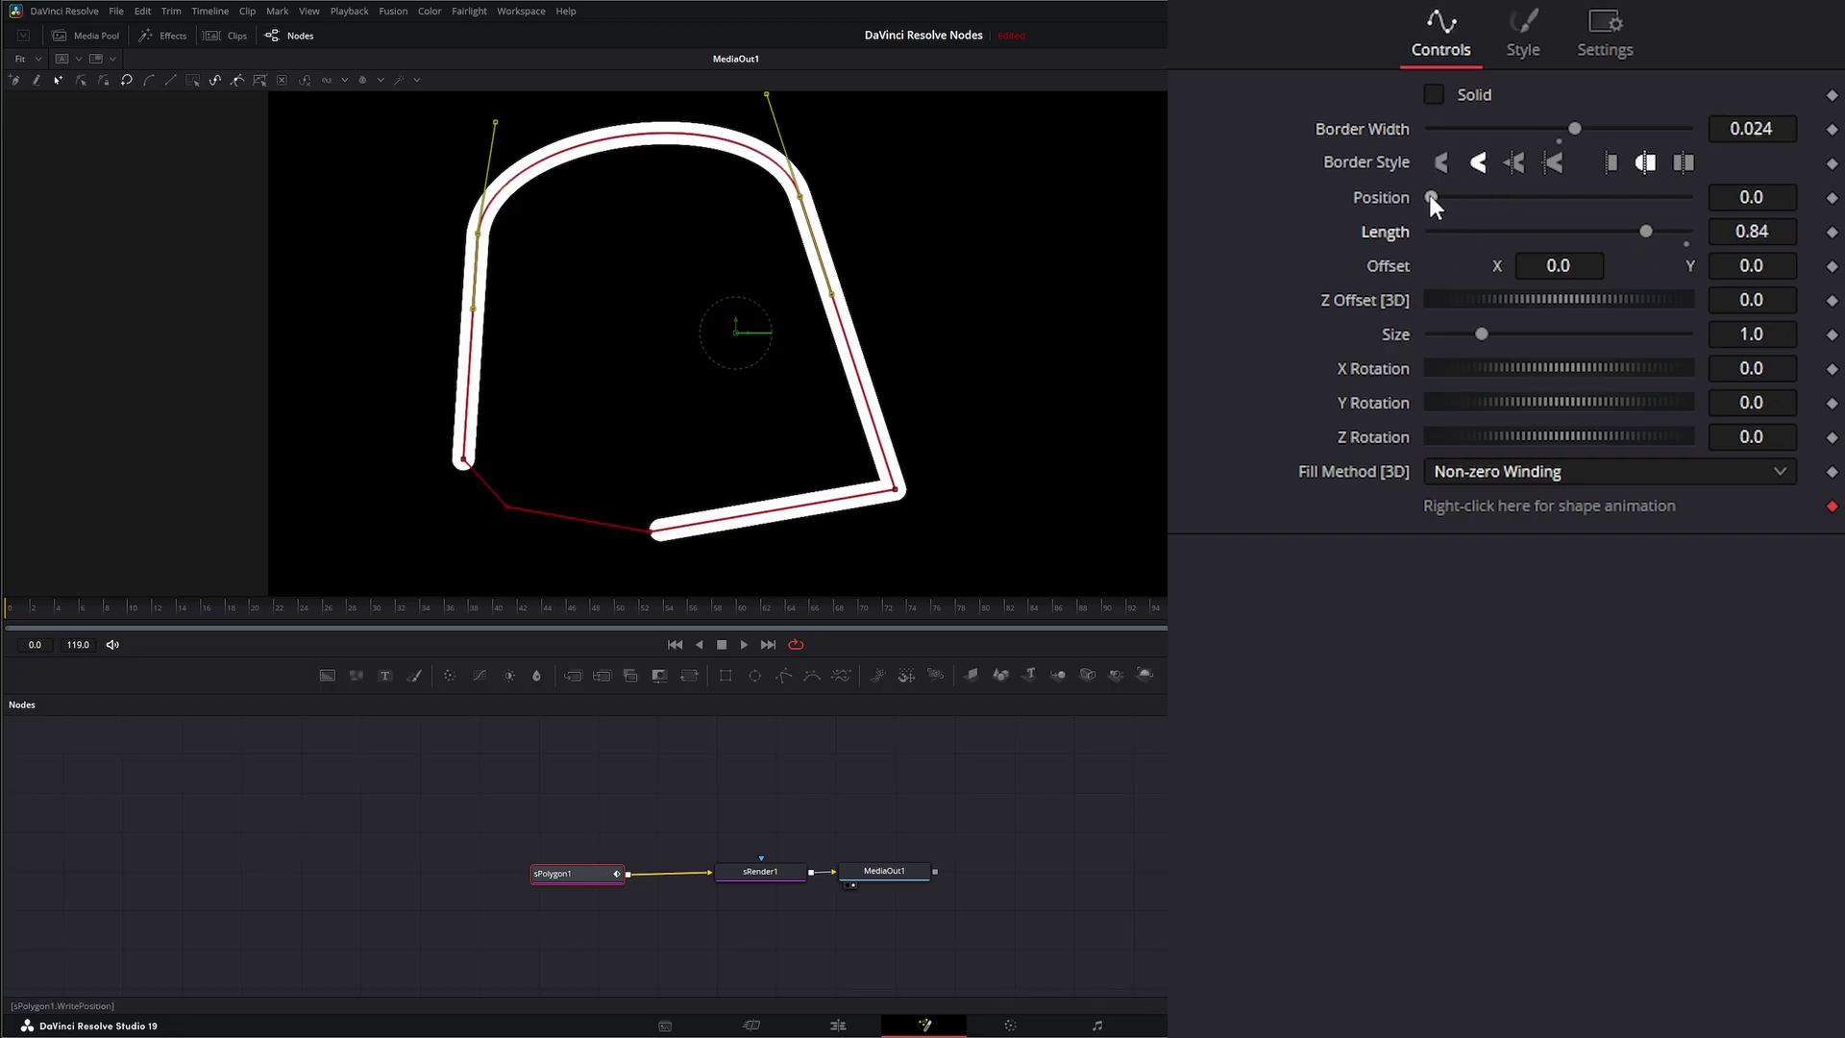
left_click_drag(1432, 196, 1485, 217)
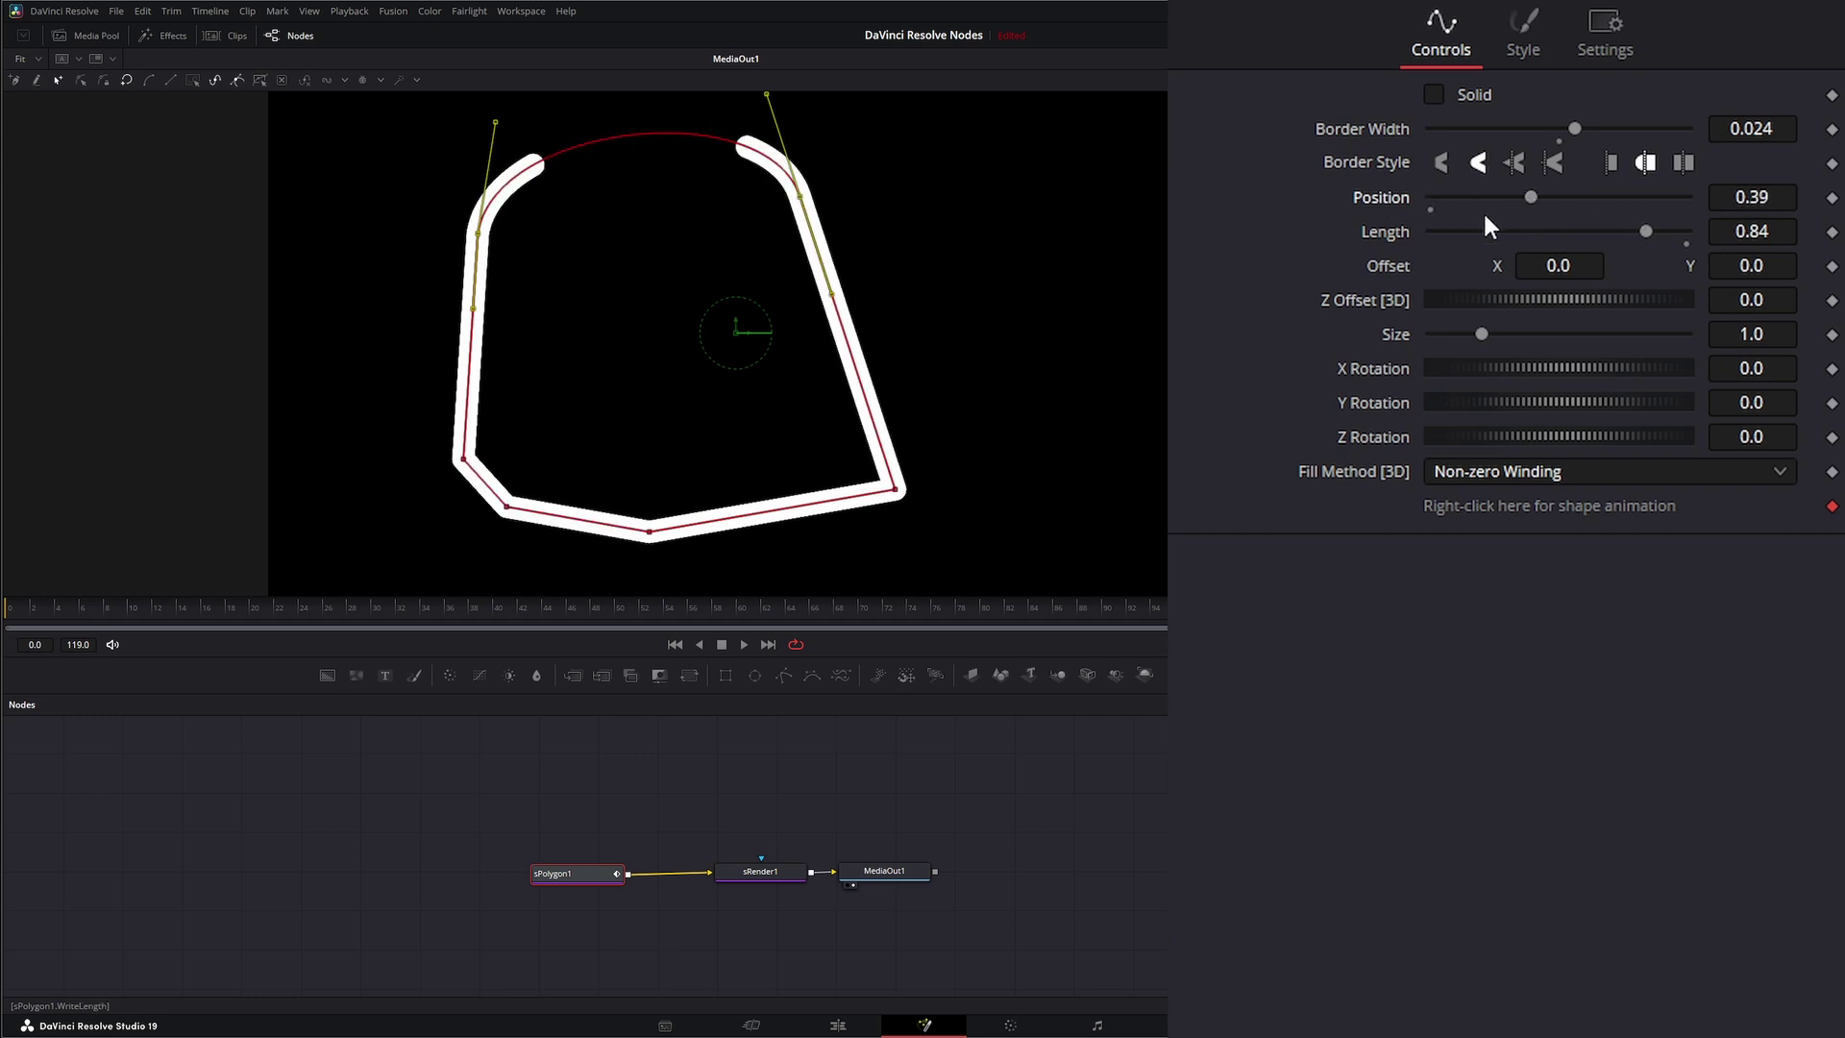
Offset the polygon sideways and vertically and set Z Offset to 0.283
mouse_move(1558, 265)
left_mouse_down()
mouse_move(1576, 266)
mouse_move(1503, 265)
mouse_move(1590, 267)
left_mouse_up()
left_click_drag(1749, 265, 1739, 266)
mouse_move(1505, 300)
left_mouse_down()
mouse_move(1588, 295)
mouse_move(1523, 296)
left_mouse_up()
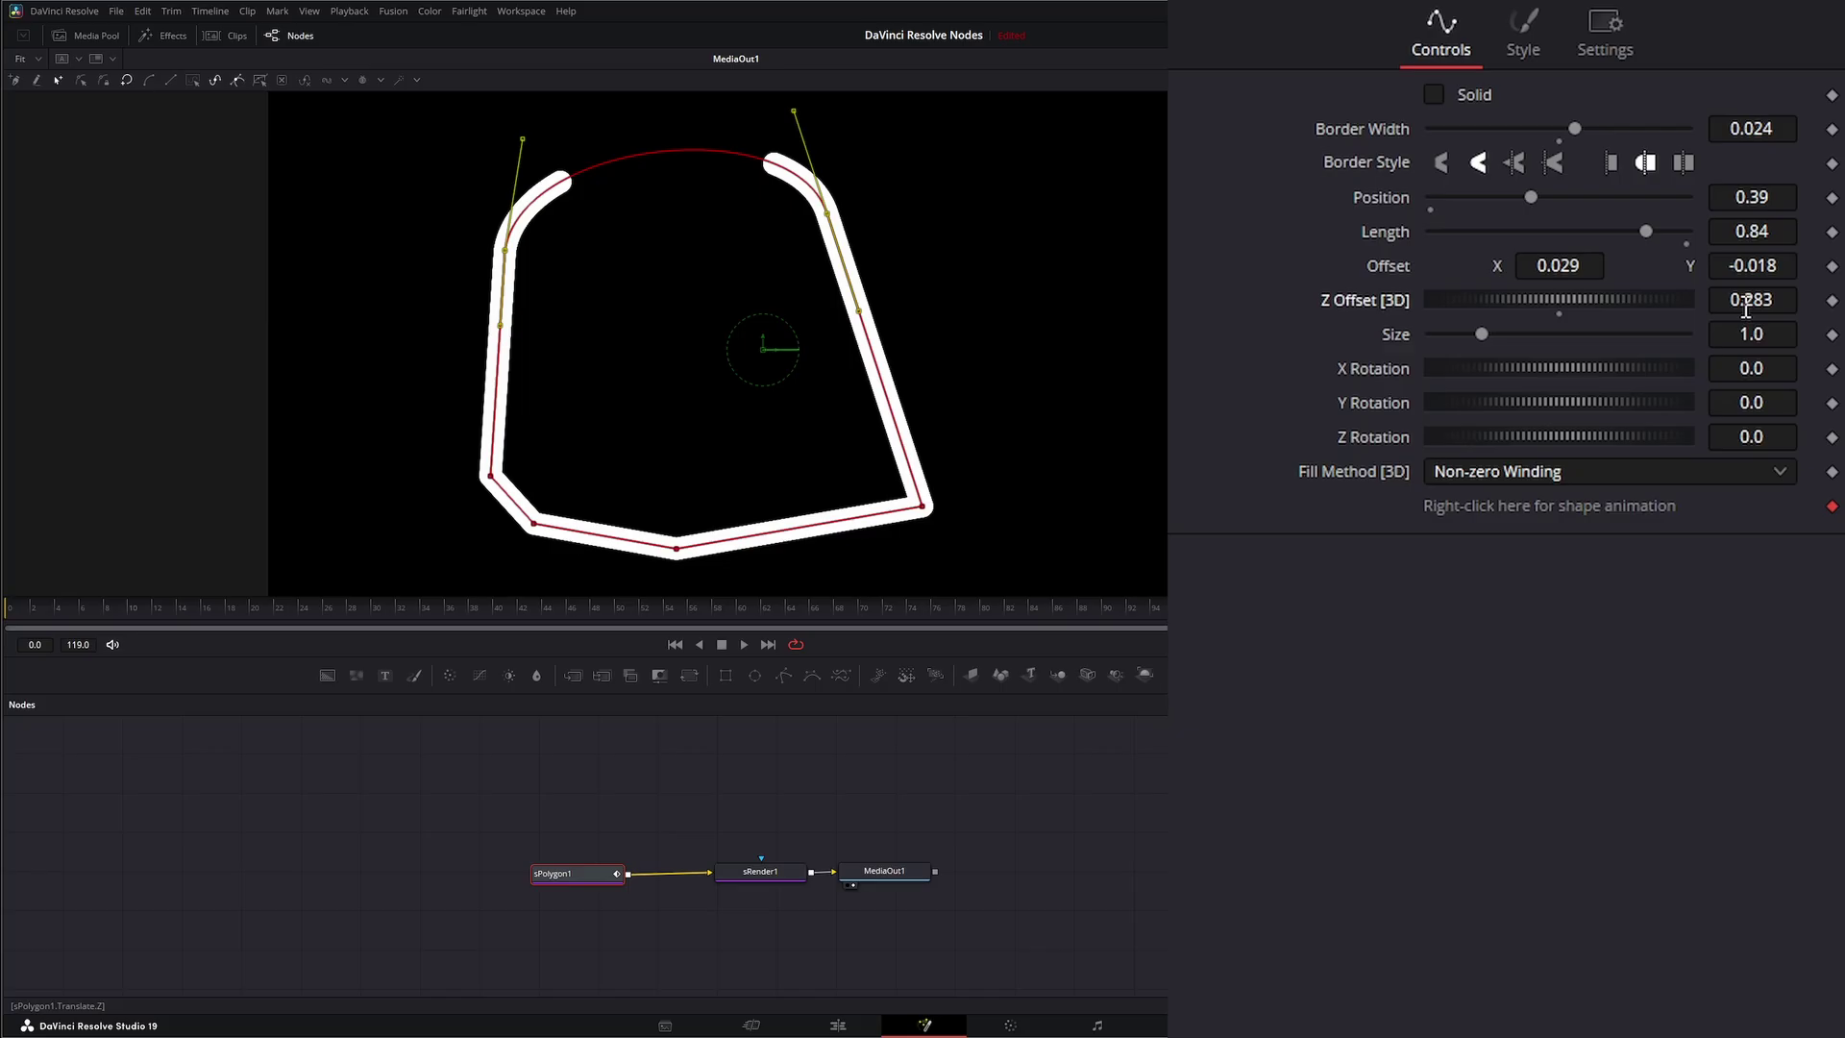
Reset Z Offset to 0.0 and scale sPolygon1 down to Size 0.829
double_click(1358, 300)
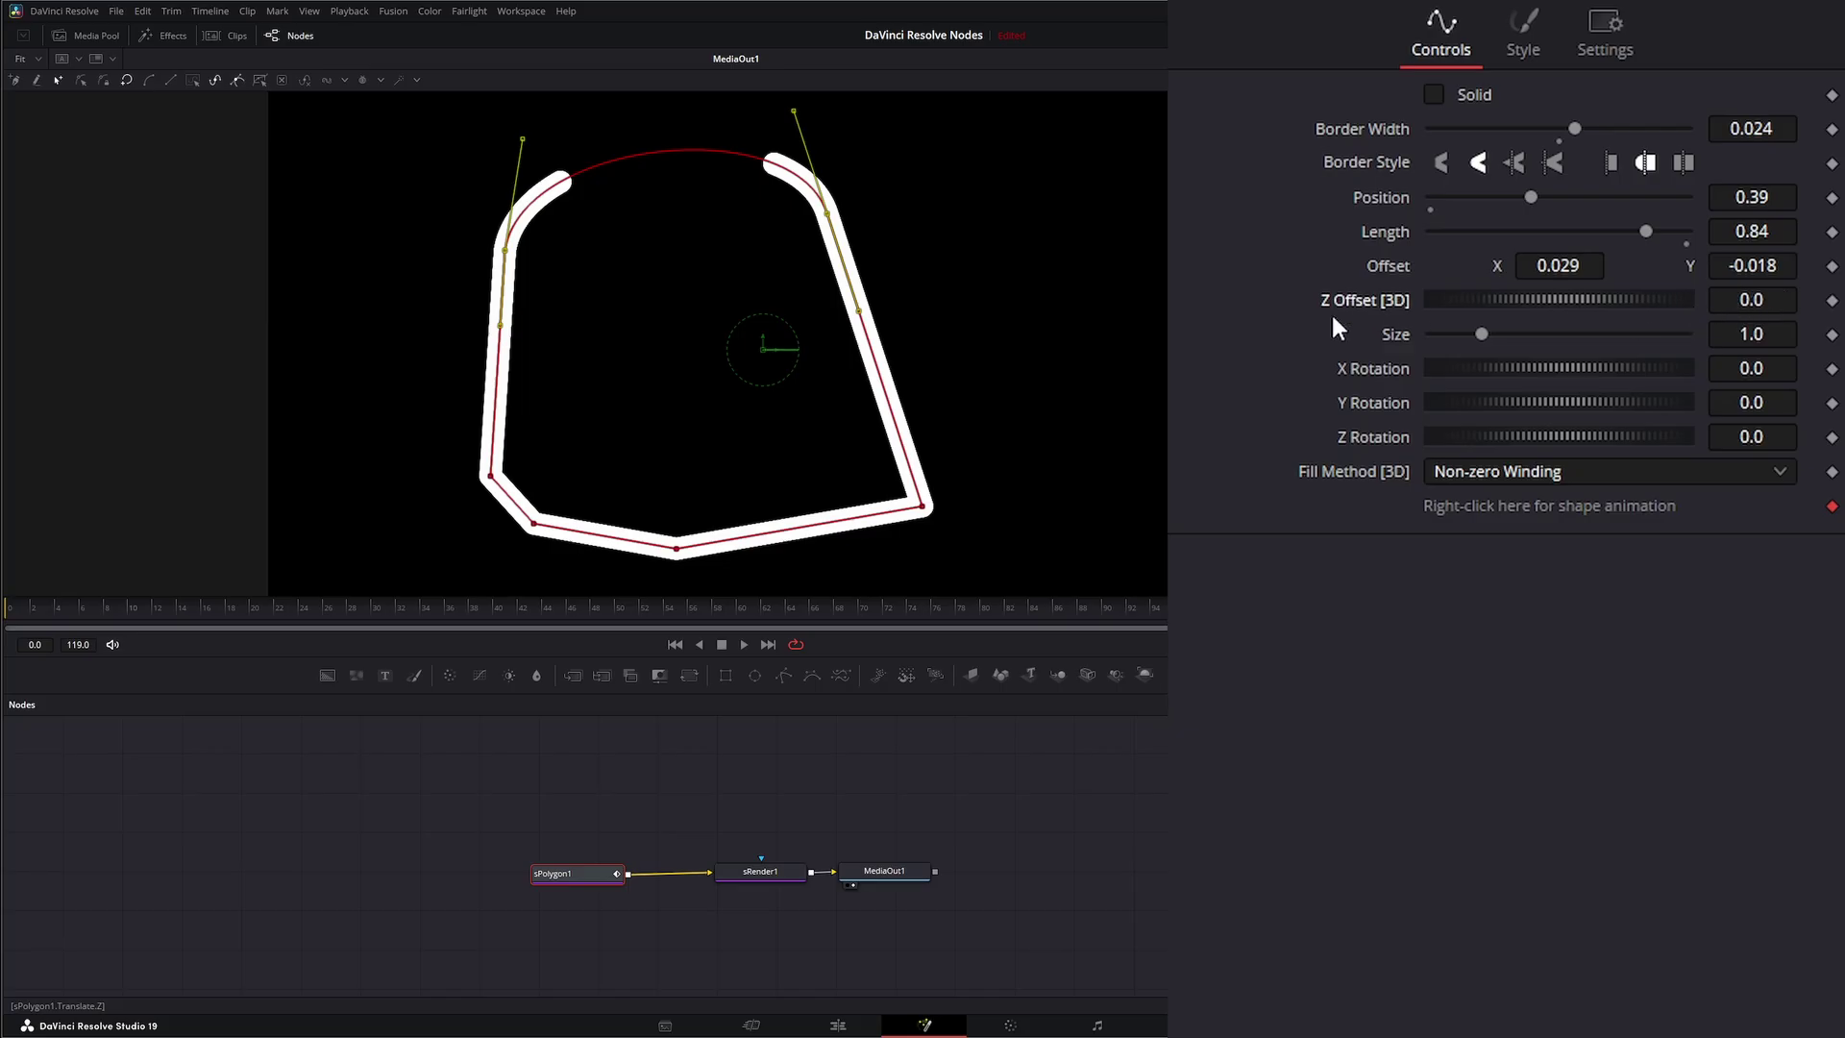
left_click_drag(1483, 334, 1538, 440)
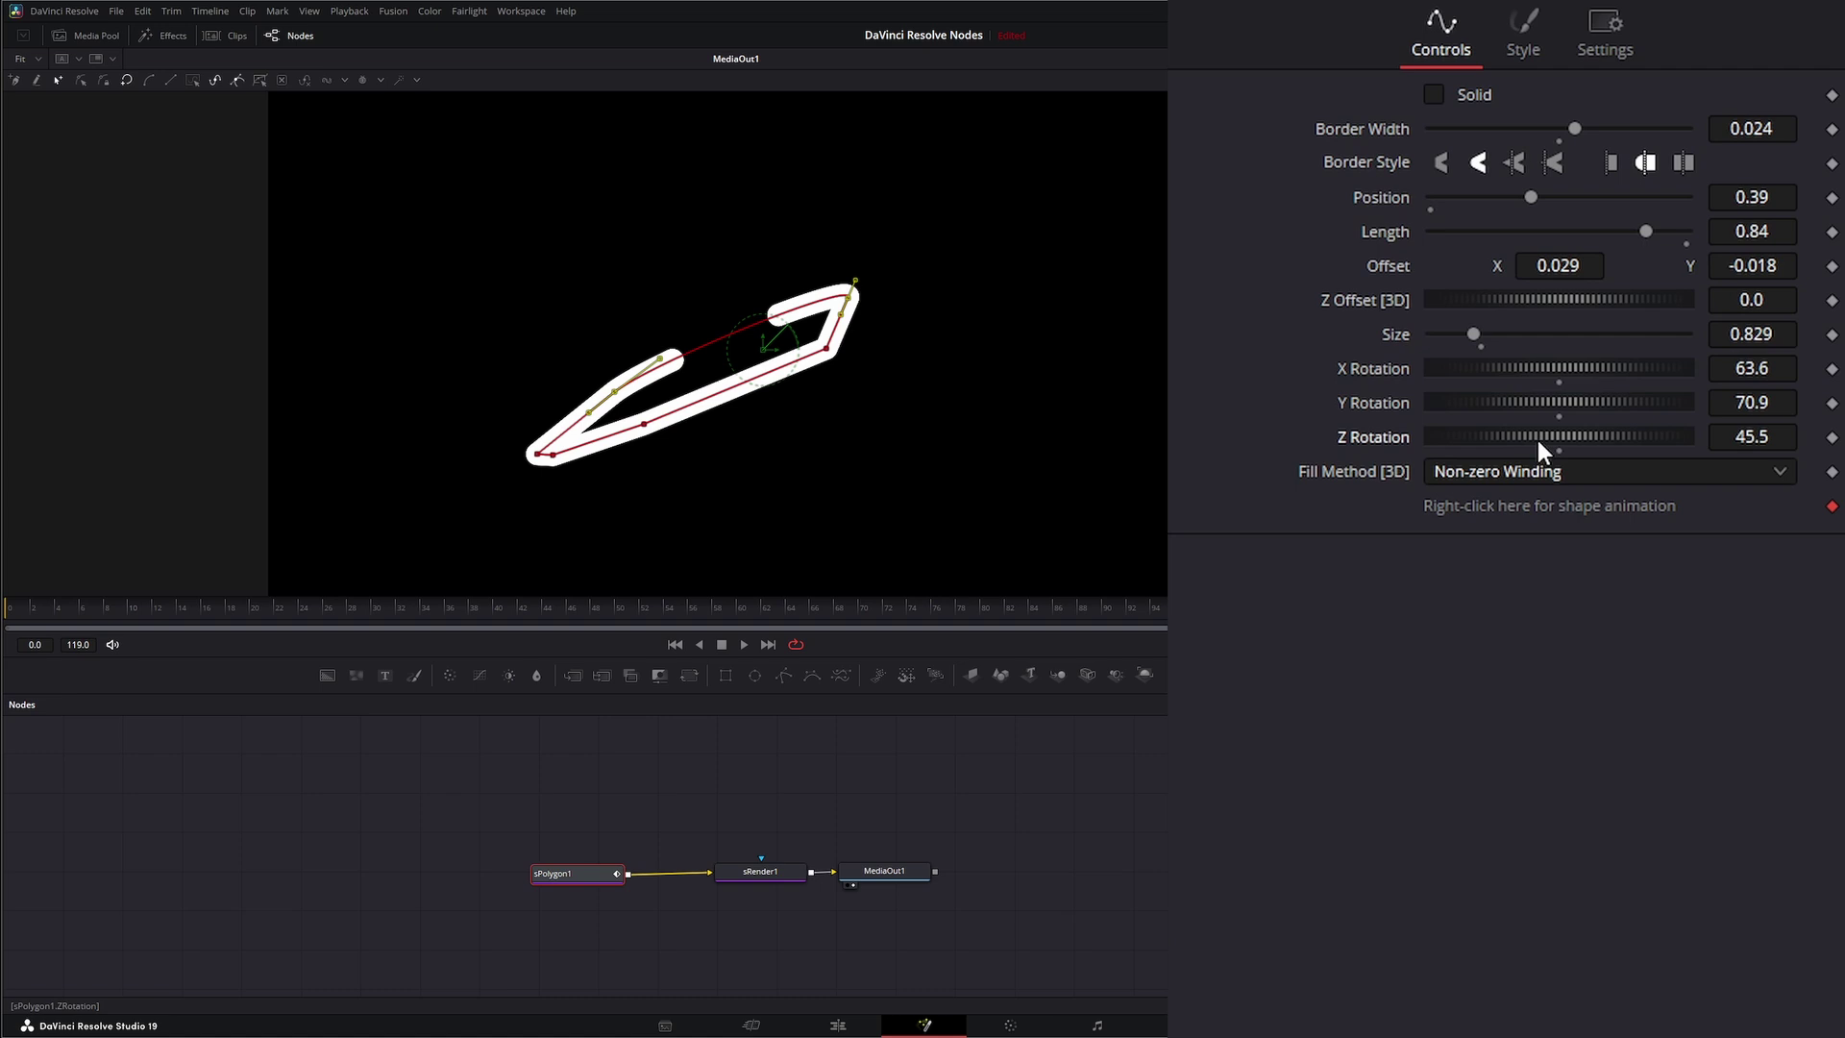
Reset the Z, Y and X rotations of sPolygon1 to 0
left_click(1455, 469)
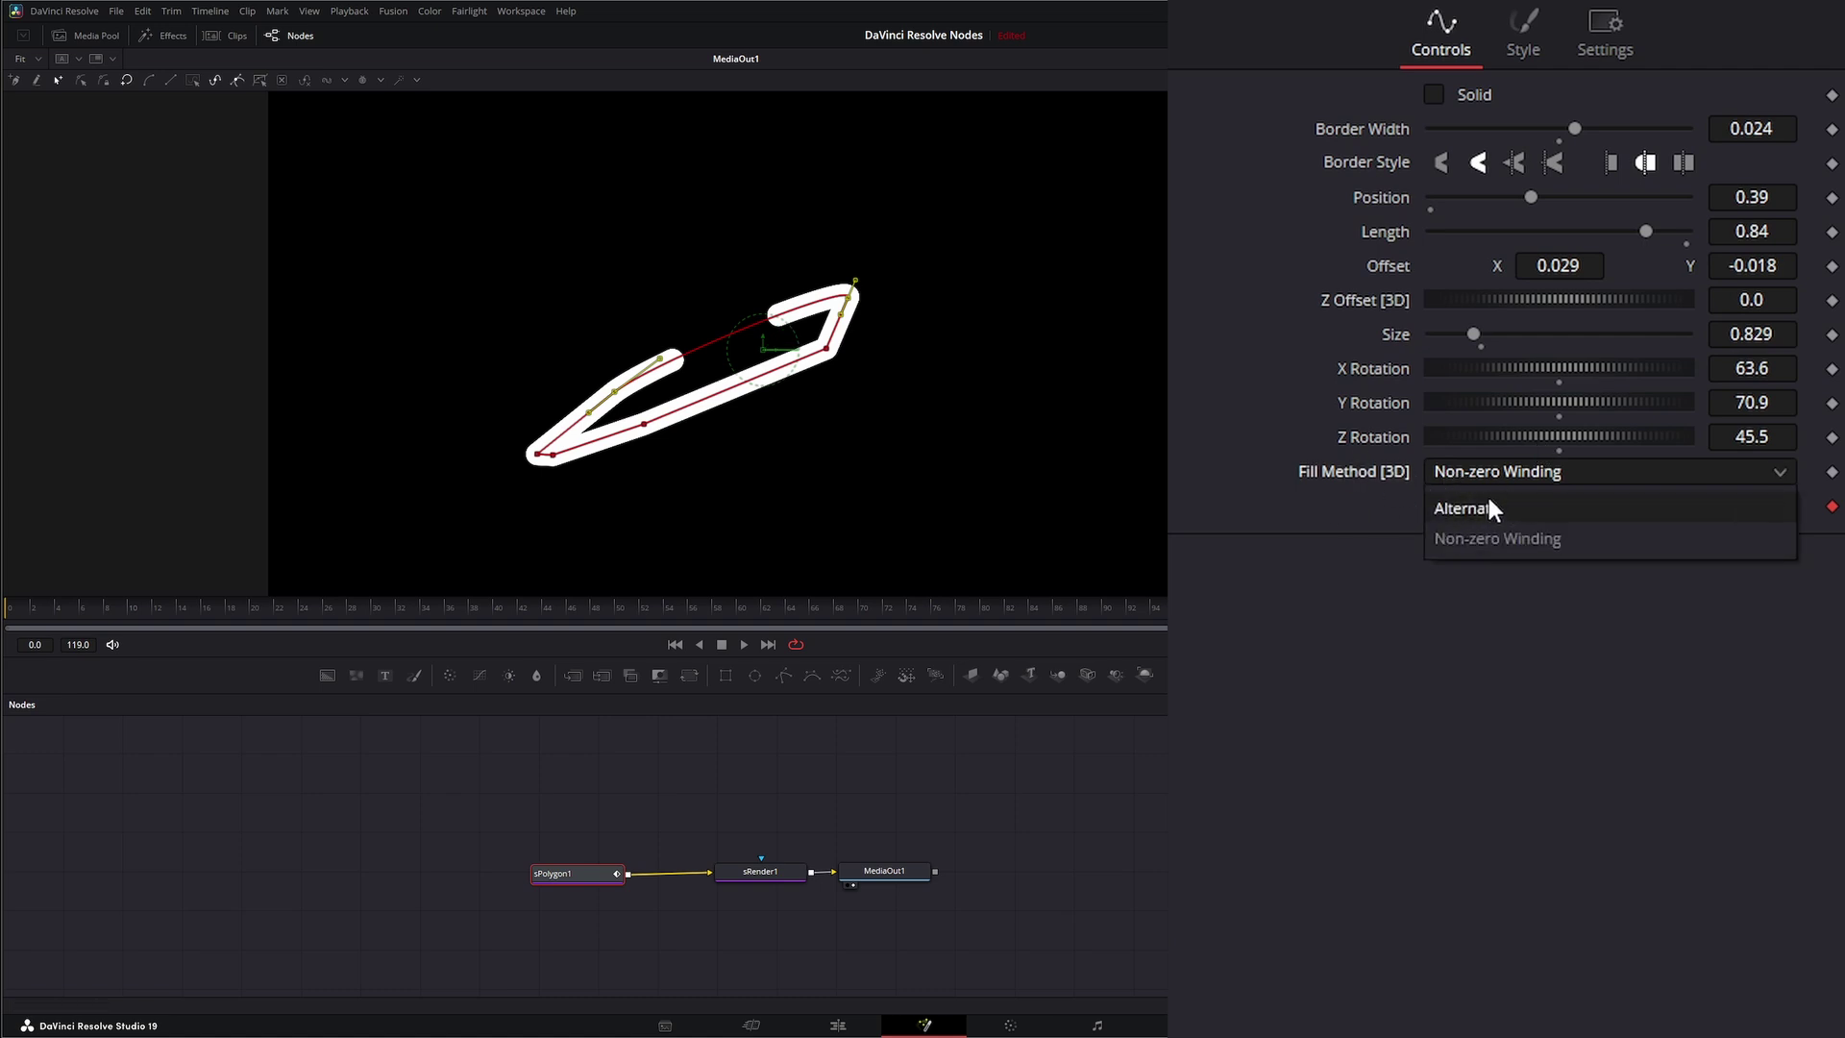
left_click(1307, 638)
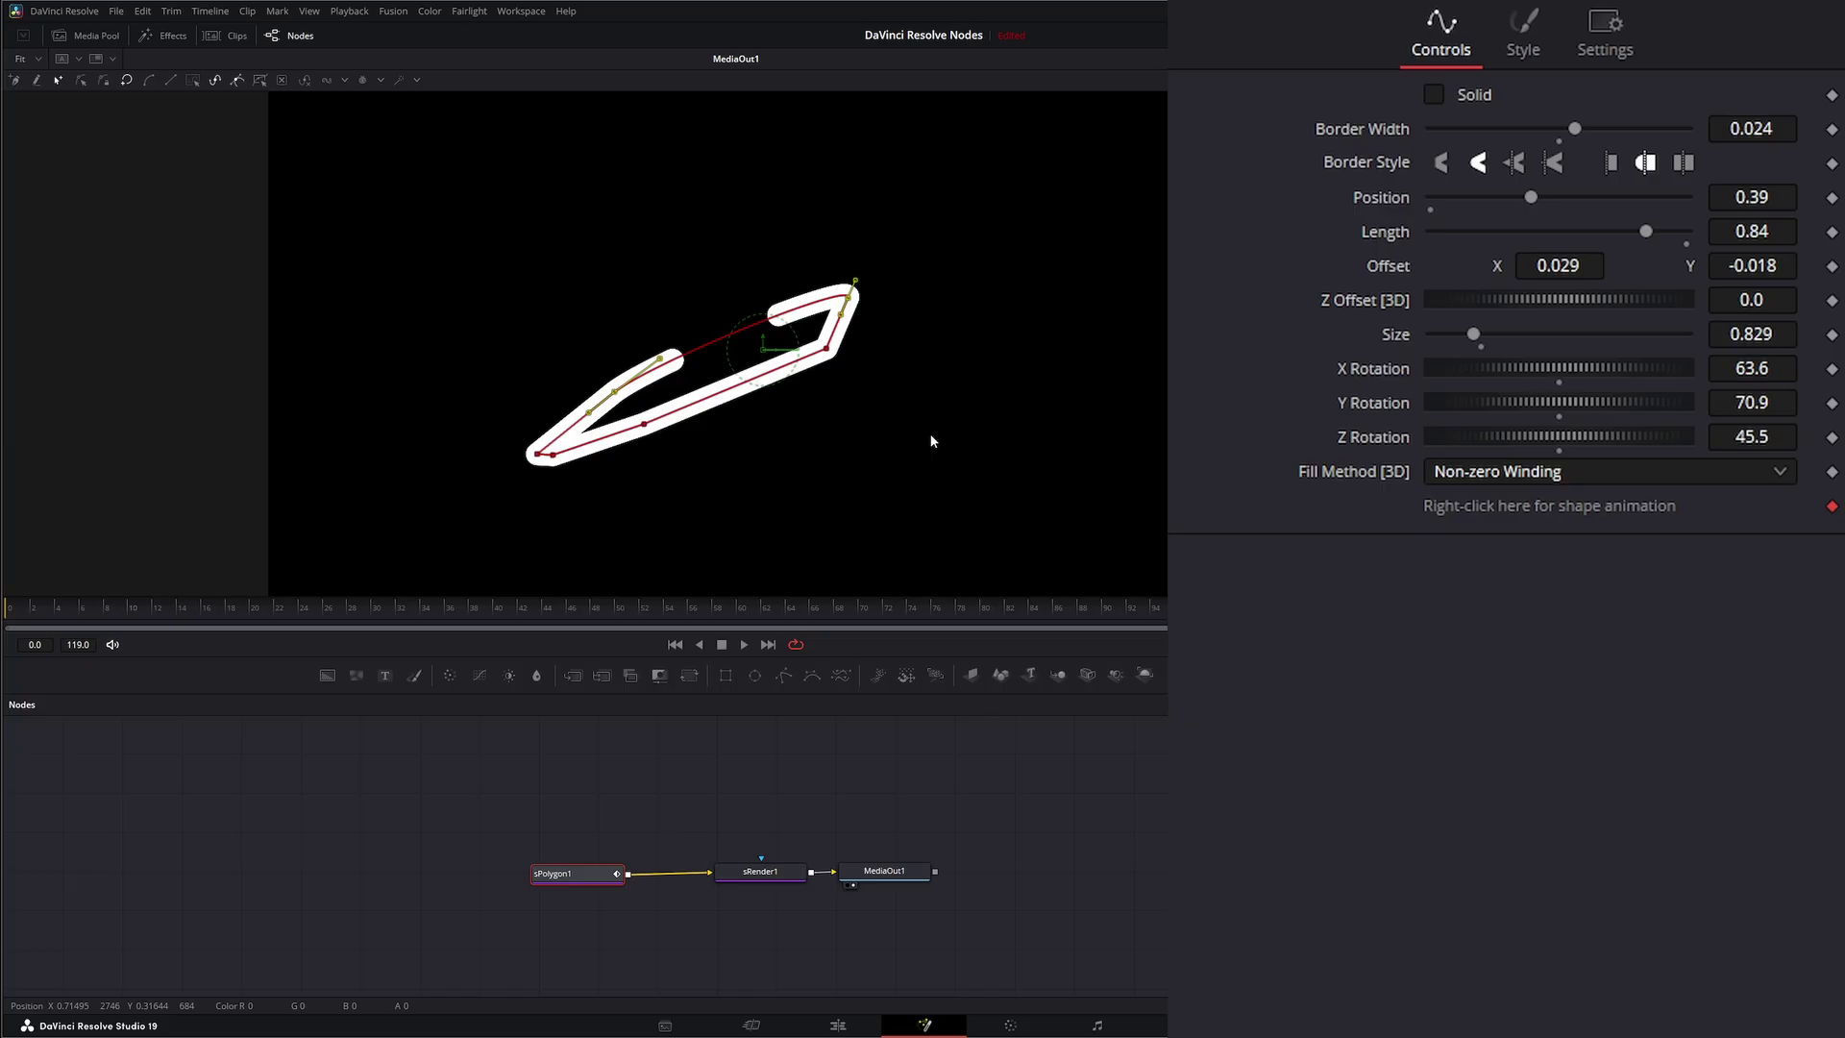
left_click_drag(828, 354, 927, 392)
double_click(1384, 436)
double_click(1376, 402)
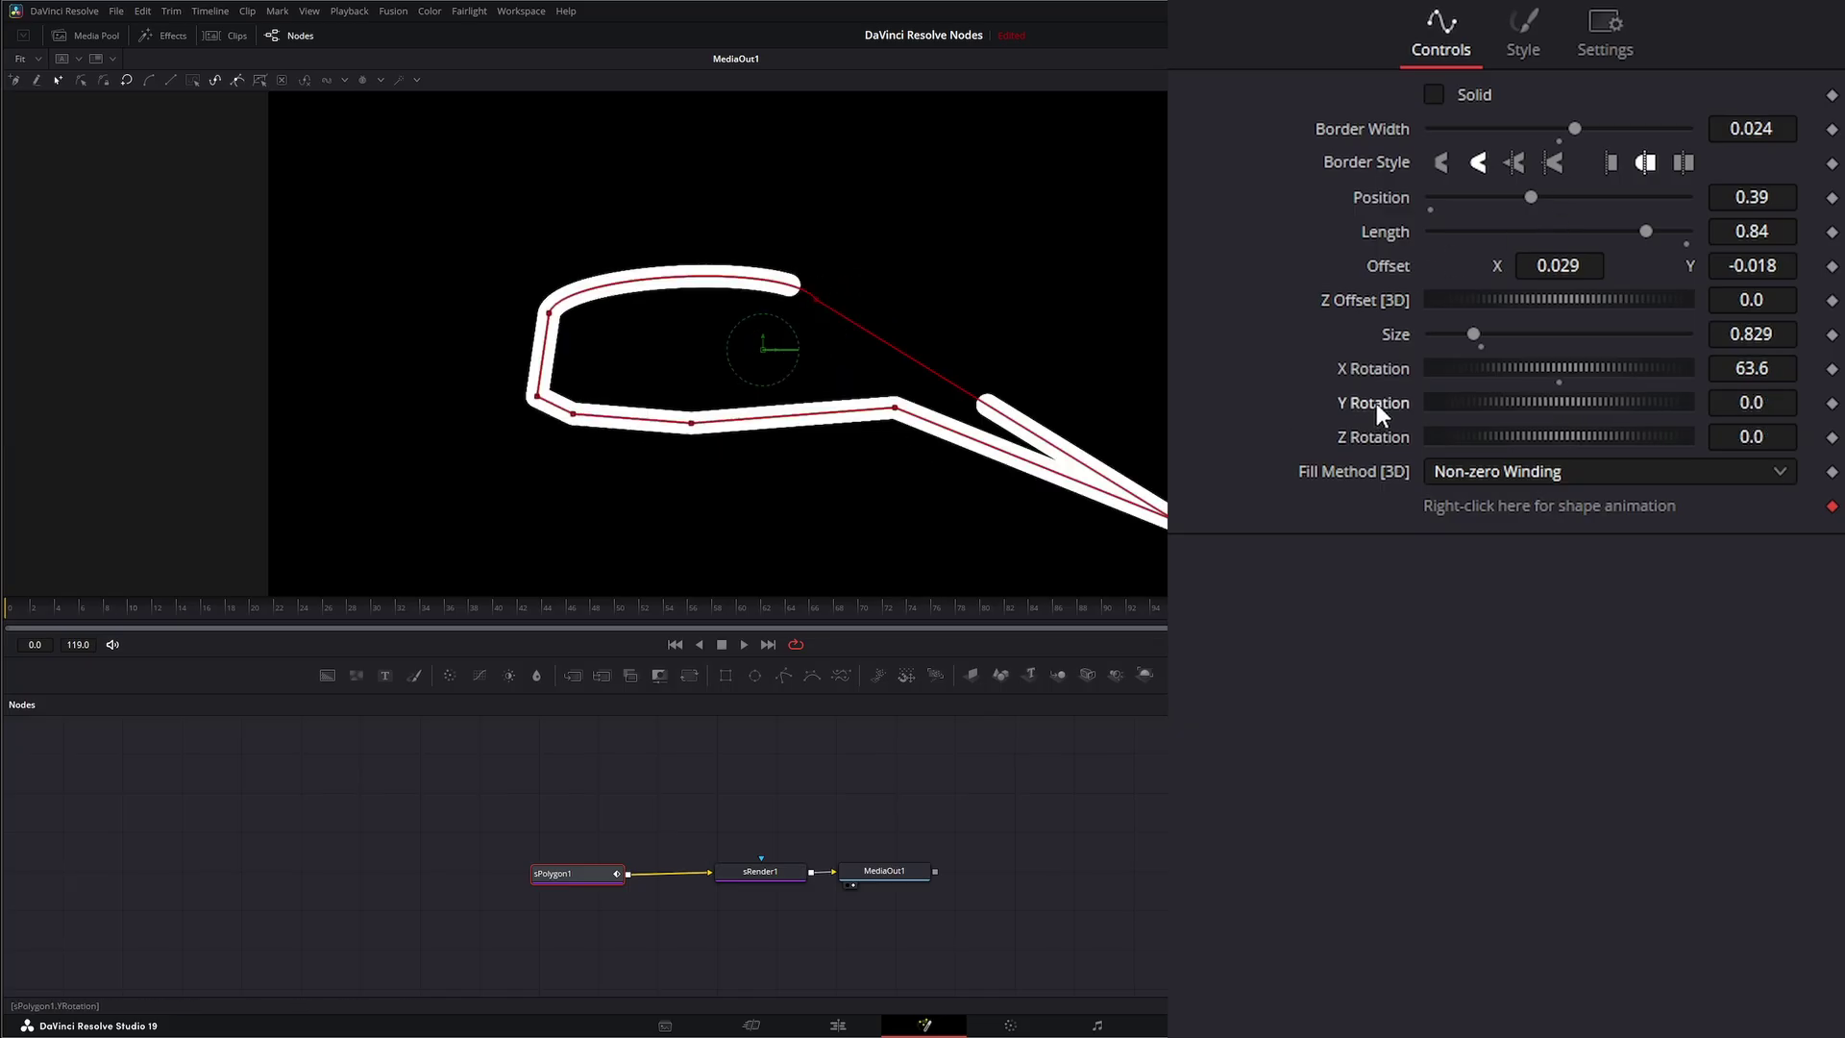
double_click(1379, 369)
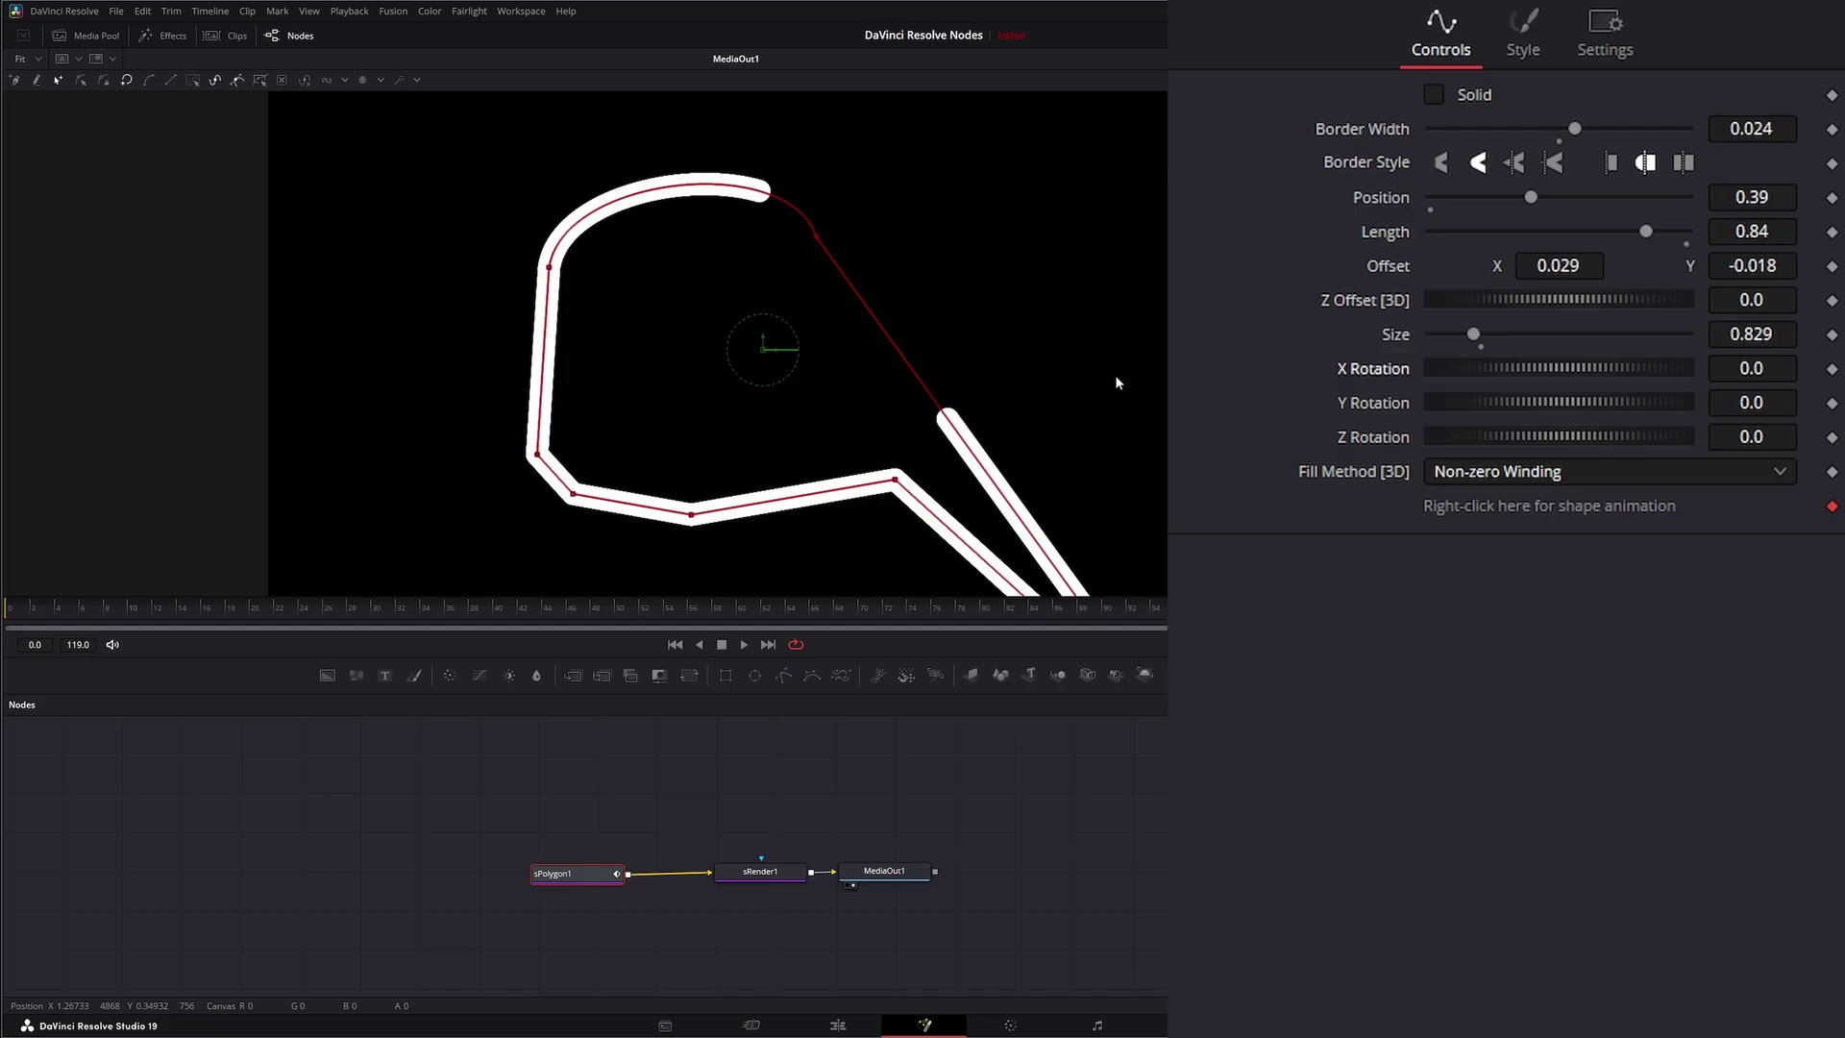
Pull a lower corner of the outline up and right into a zigzag
scroll(1057, 394, "up", 2)
left_click_drag(984, 357, 1017, 409)
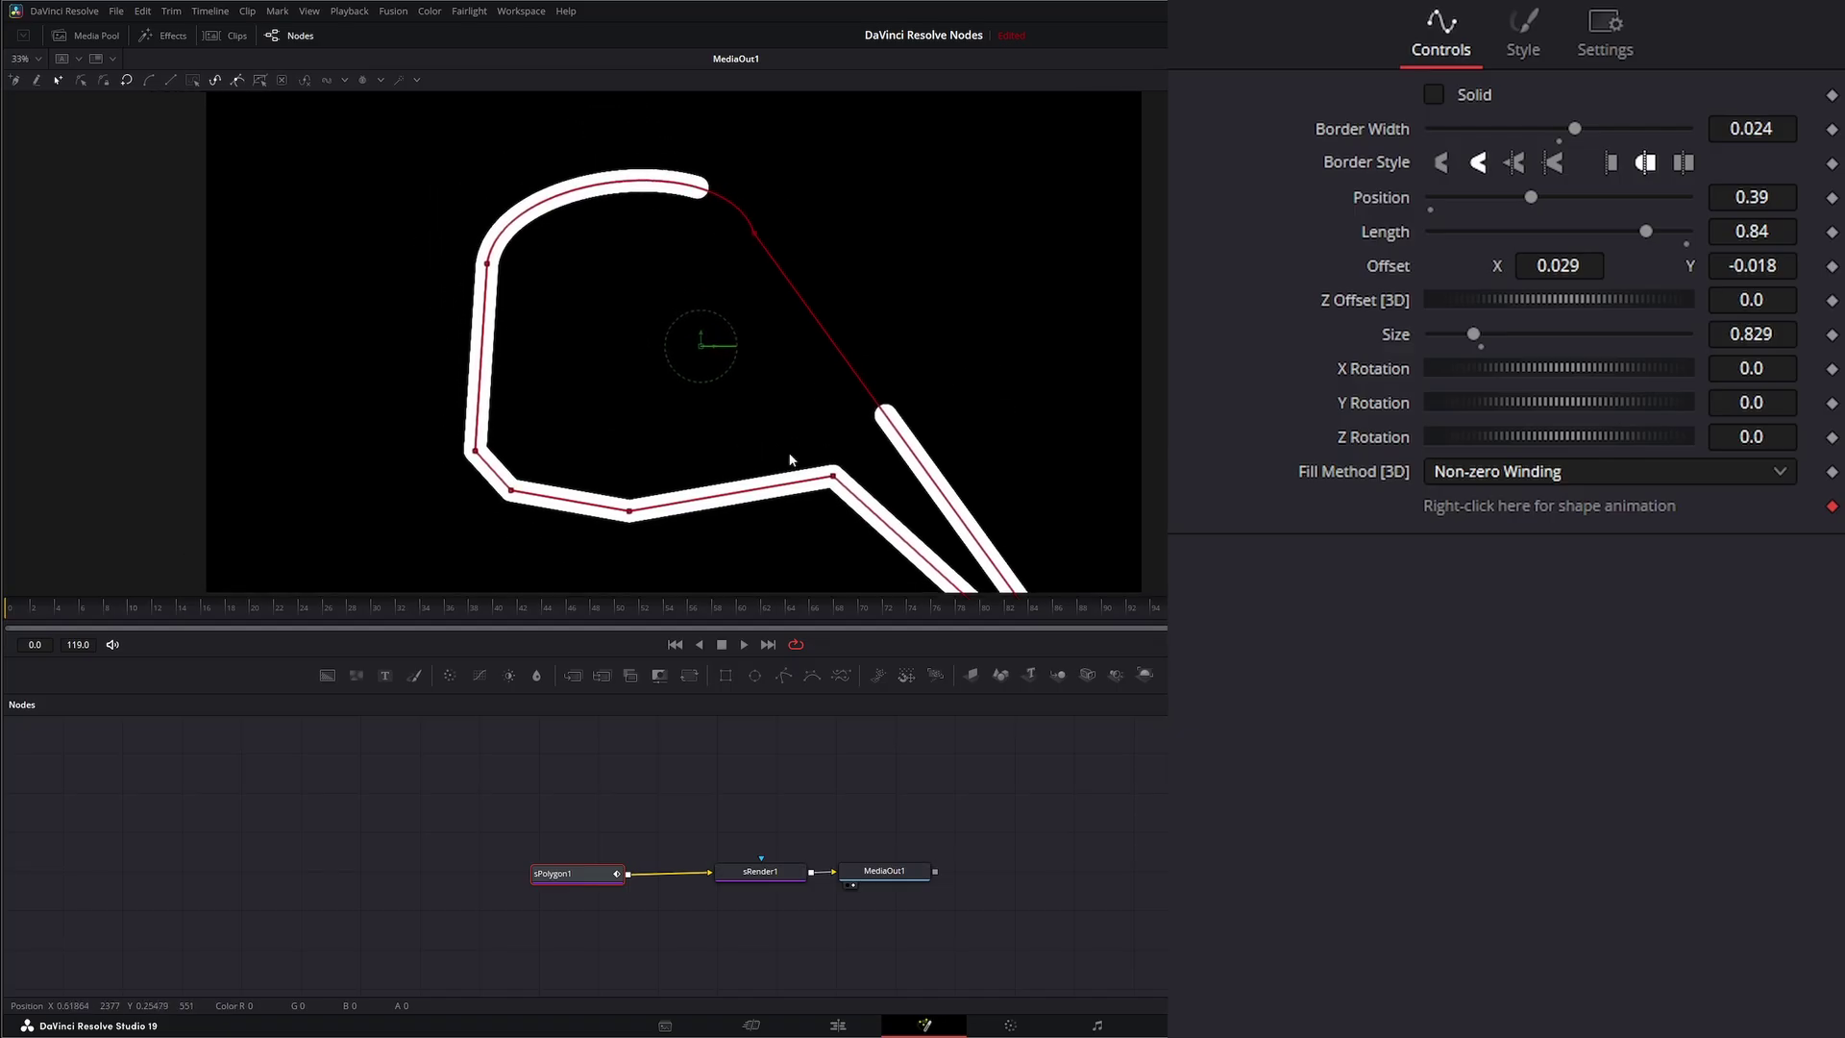
left_click_drag(832, 475, 872, 310)
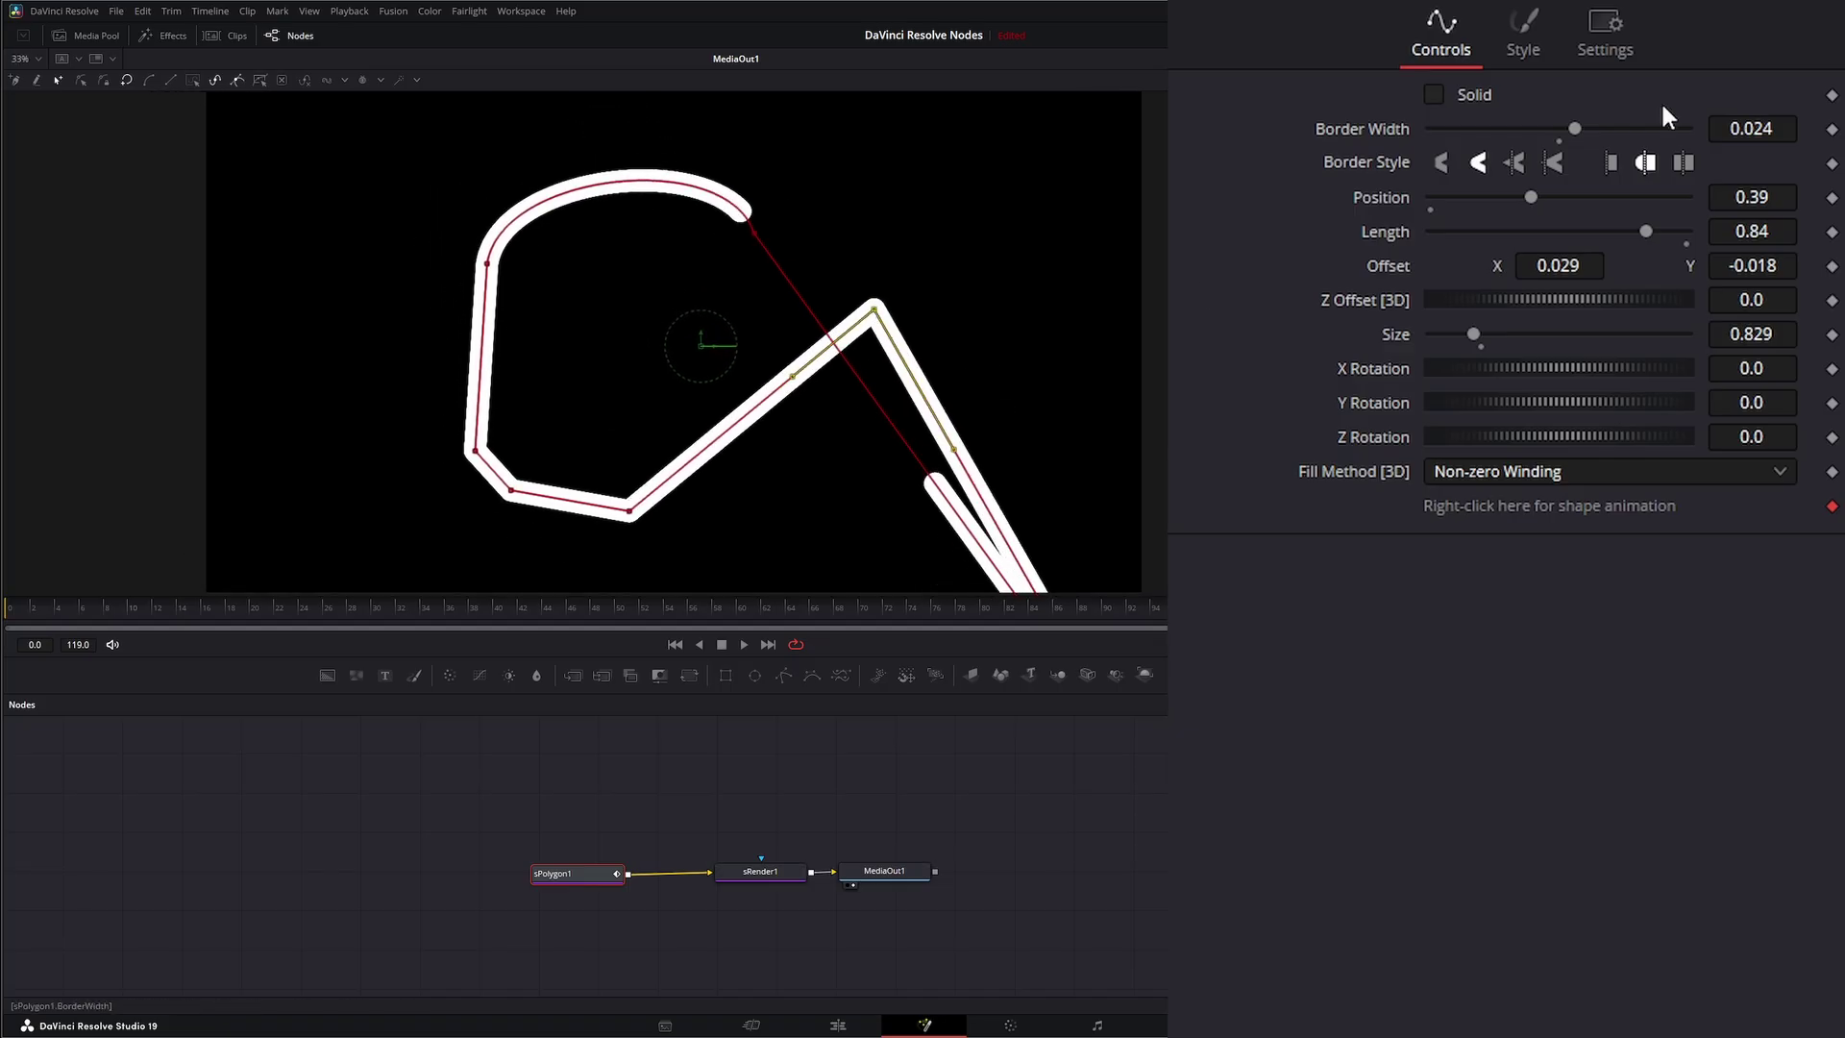
Re-enable Solid fill and reset Border Width to 0.0
left_click(1431, 93)
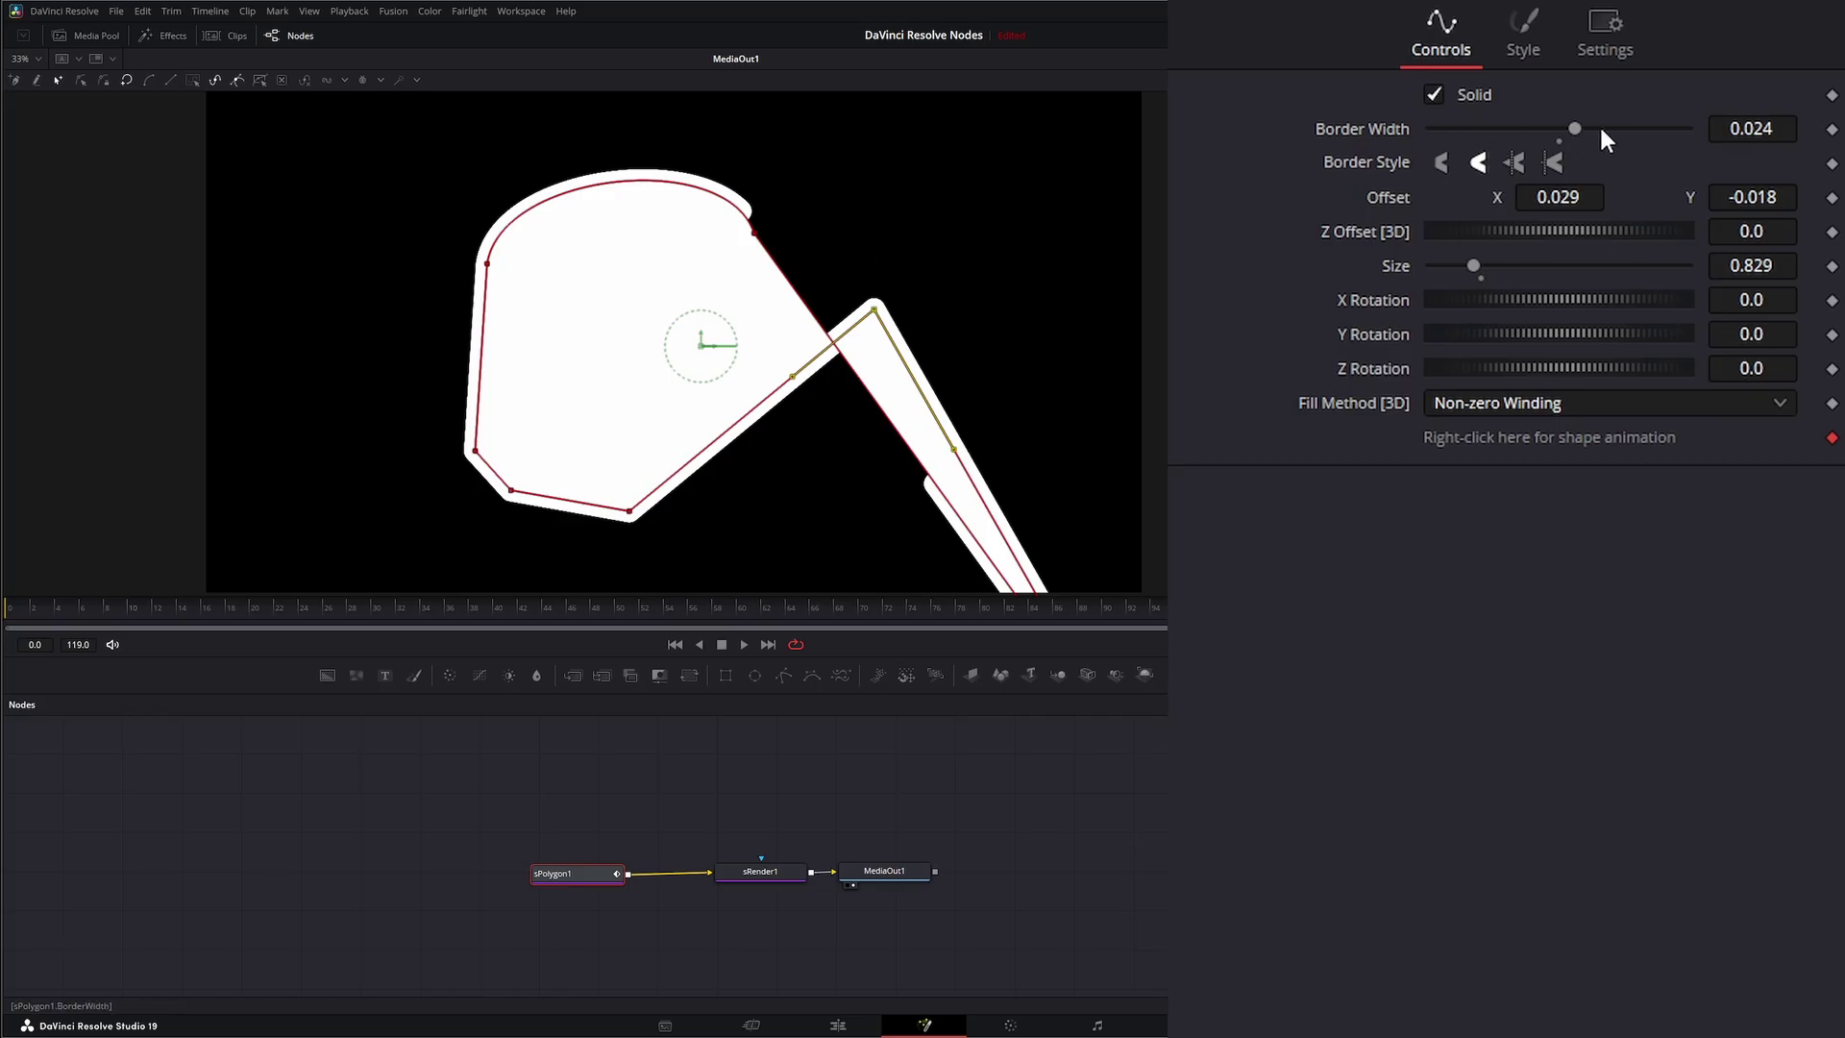
mouse_move(1575, 128)
left_mouse_down()
mouse_move(1439, 129)
mouse_move(1567, 125)
left_mouse_up()
double_click(1351, 131)
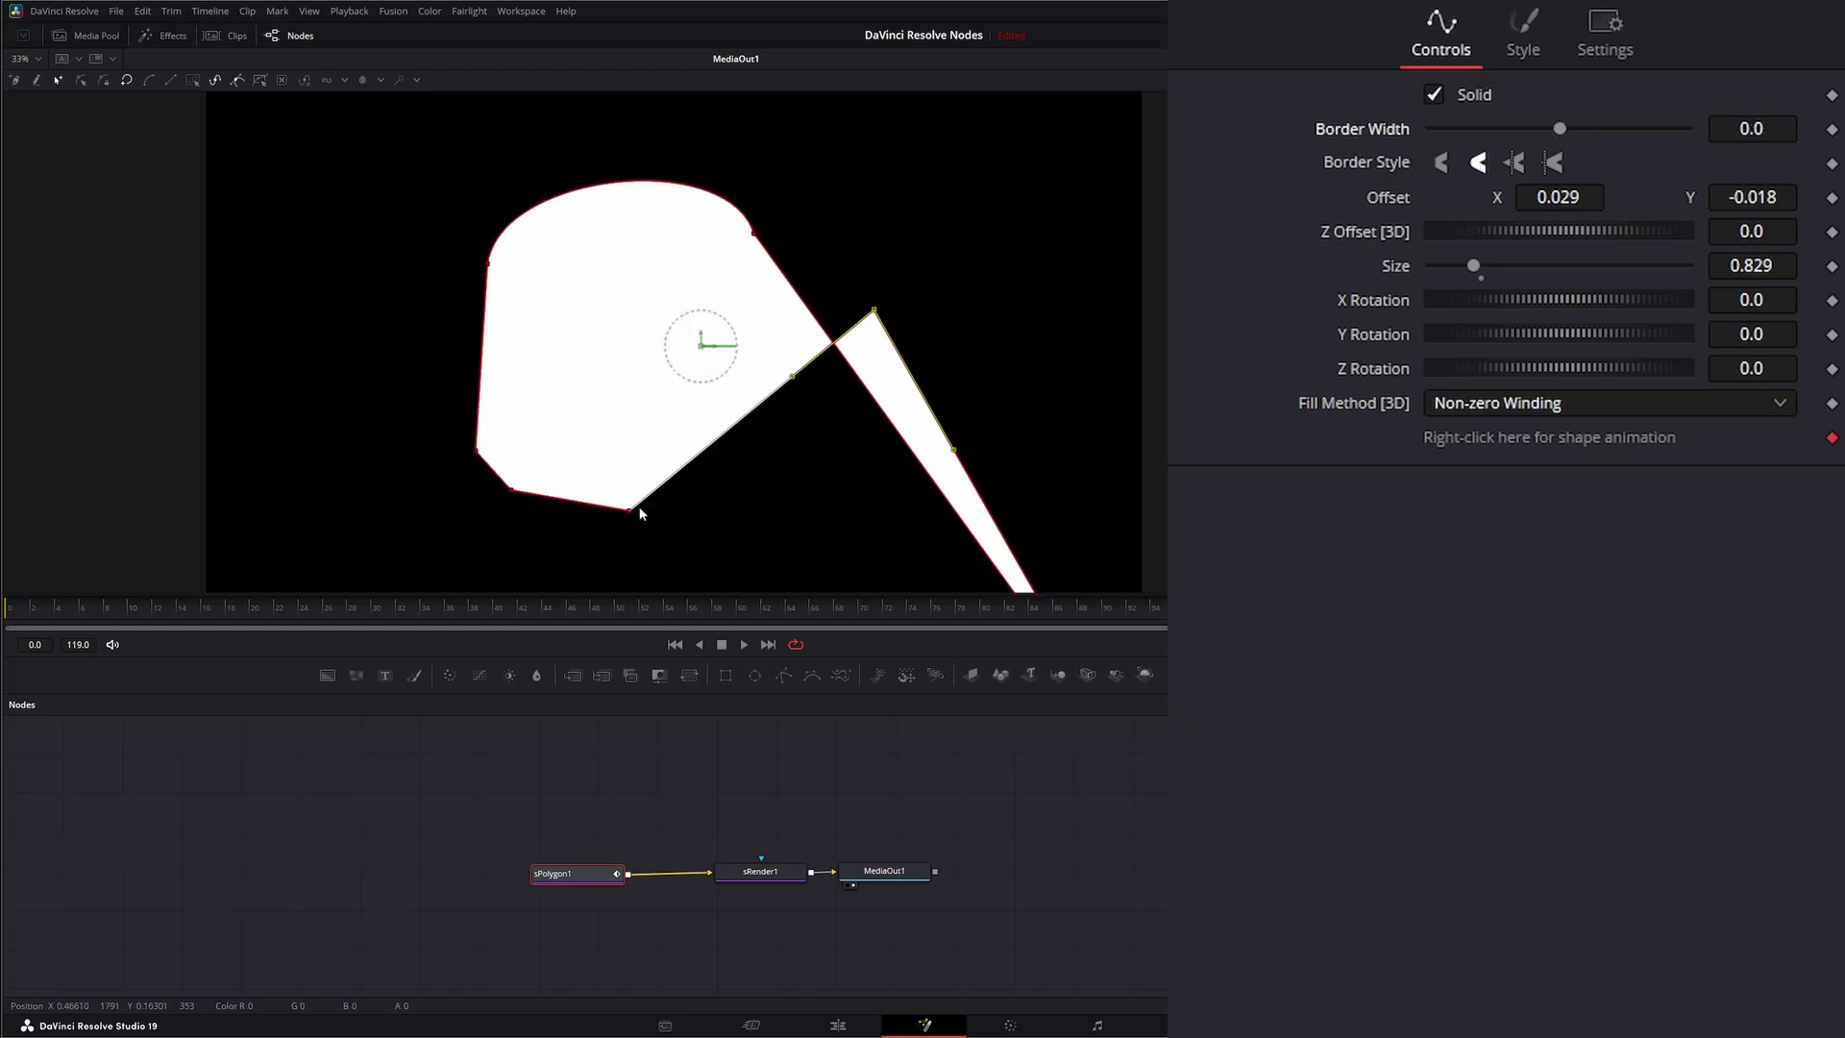
Drag corners across so edges cross, trying Alternate fill before returning to Non-zero Winding
left_click_drag(631, 510, 557, 132)
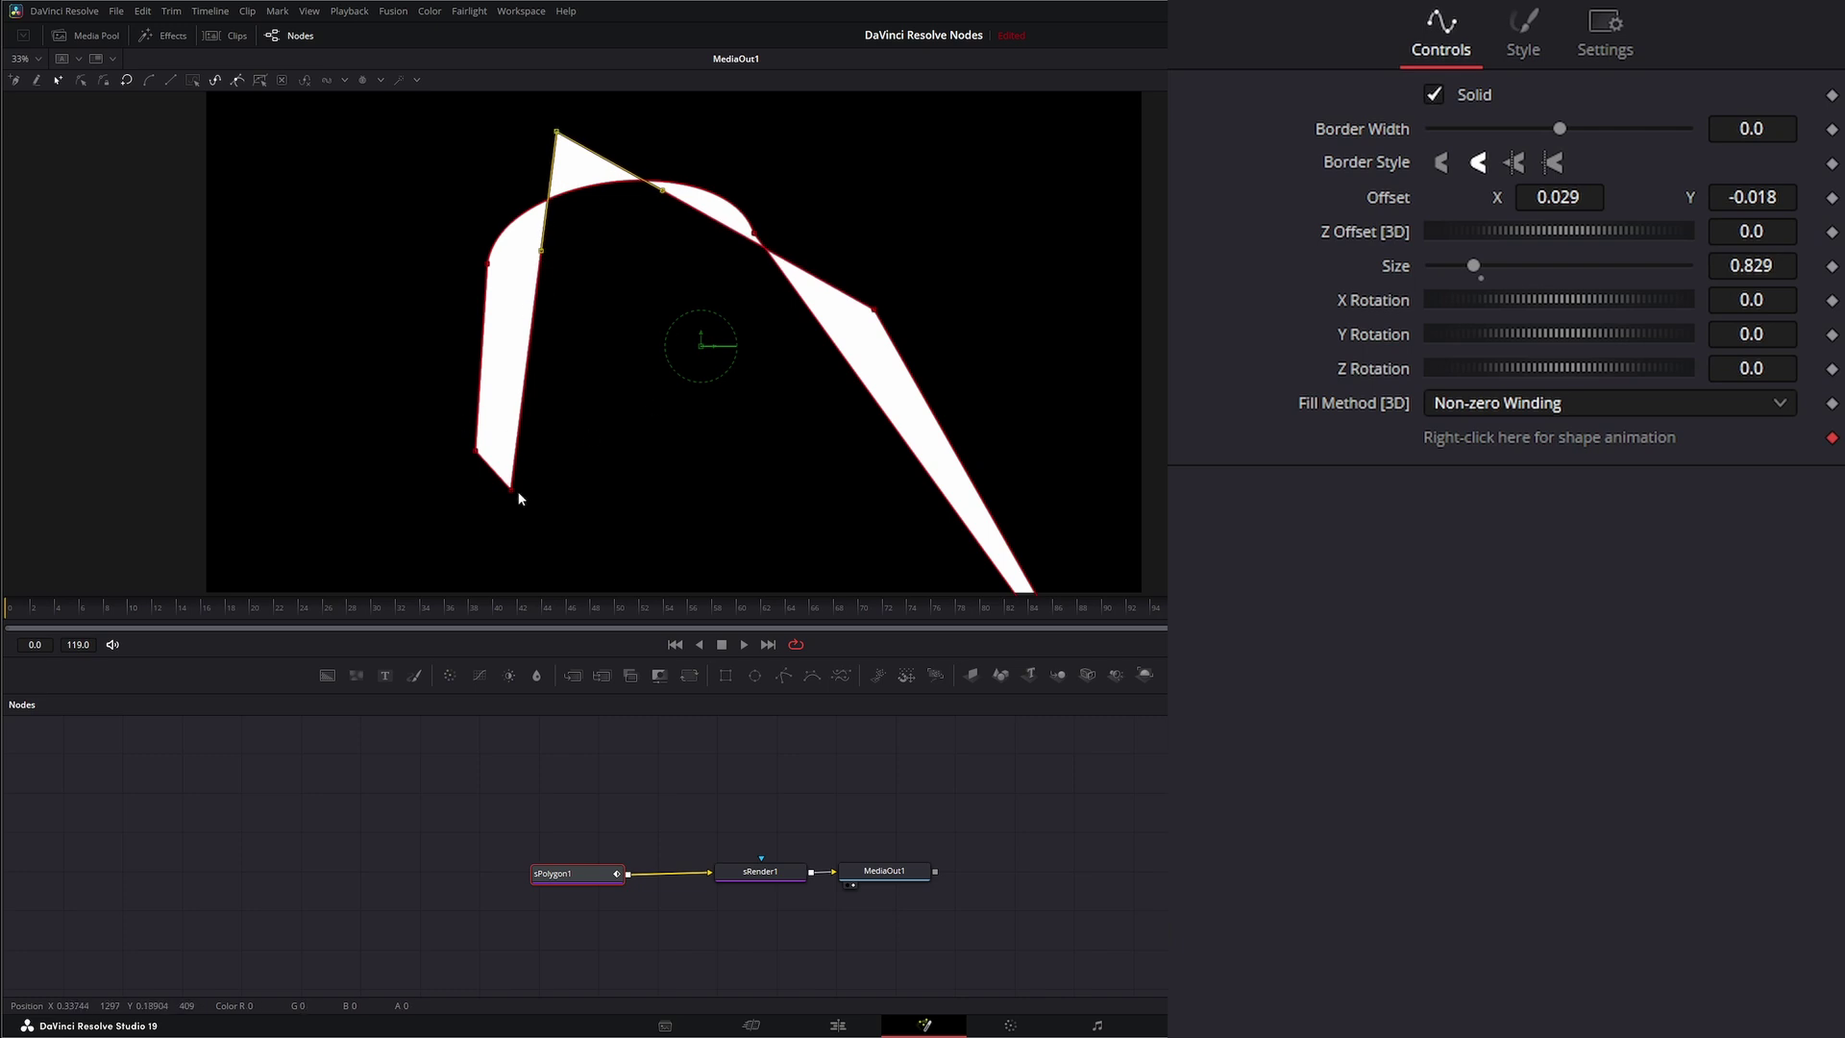
left_click_drag(518, 494, 1010, 445)
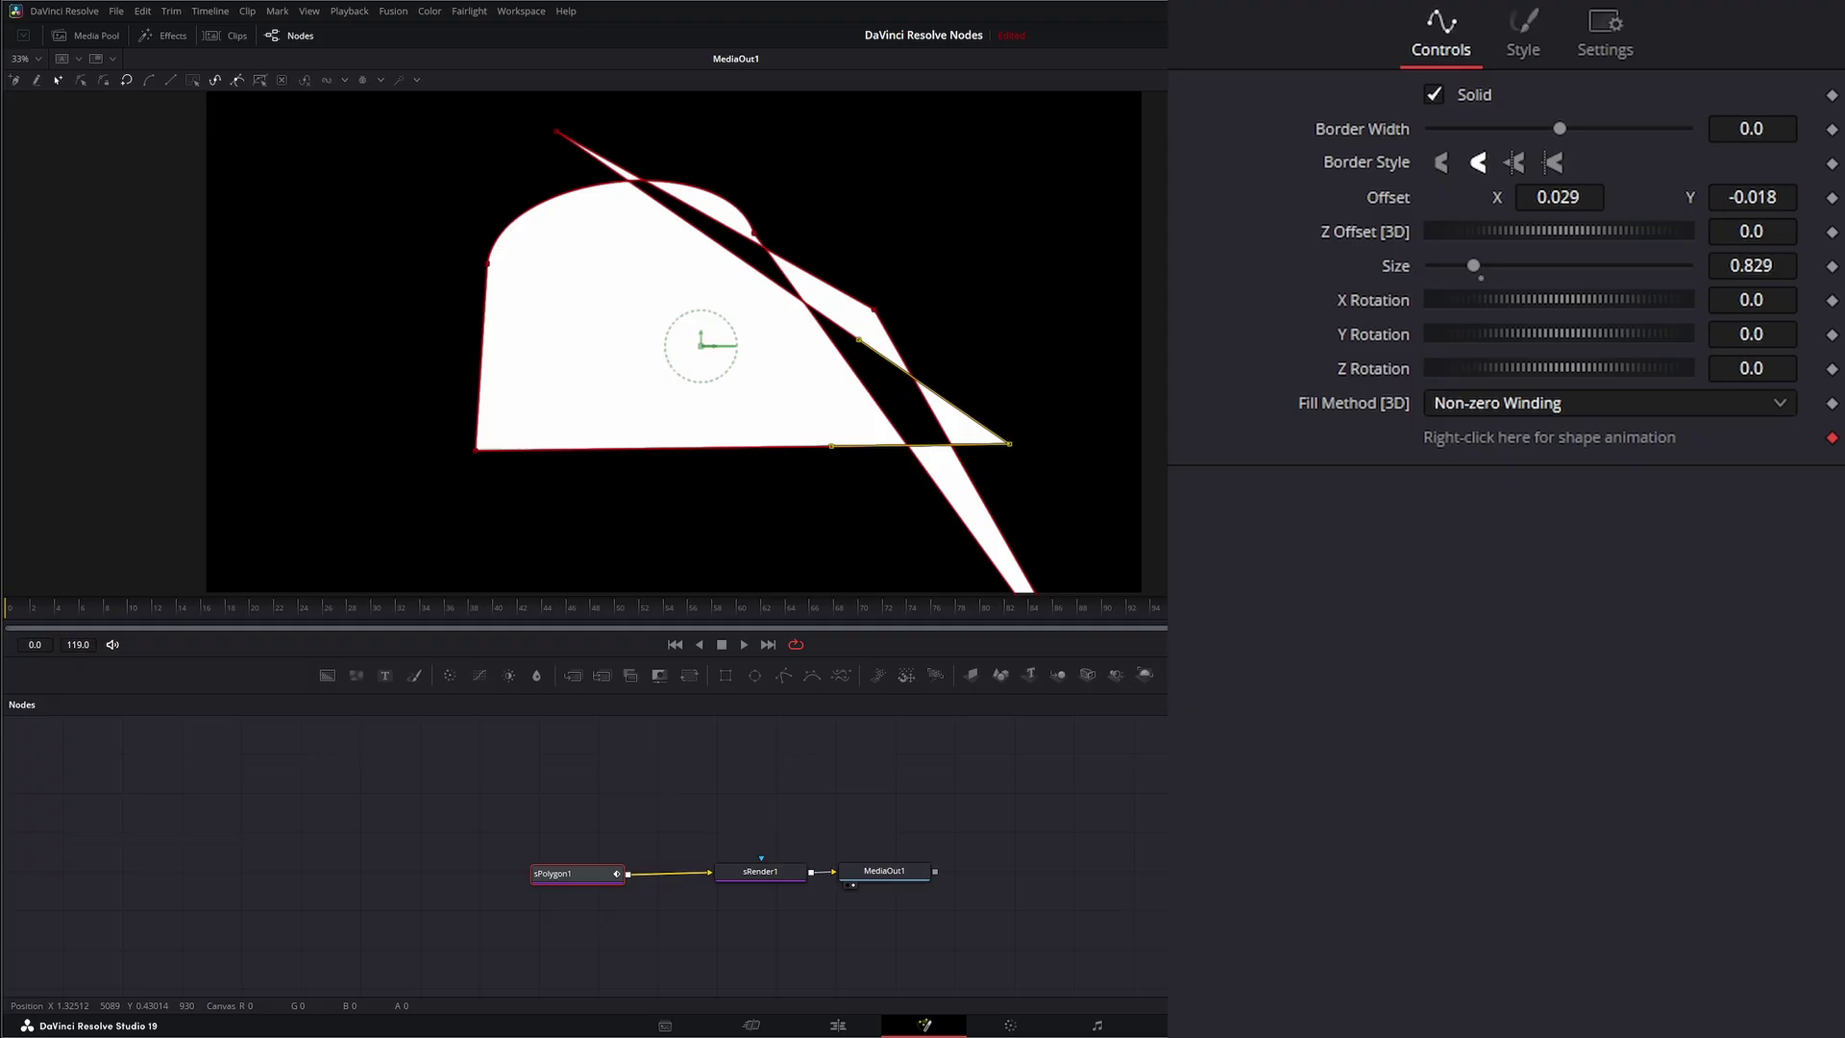
left_click(1448, 402)
left_click(1480, 438)
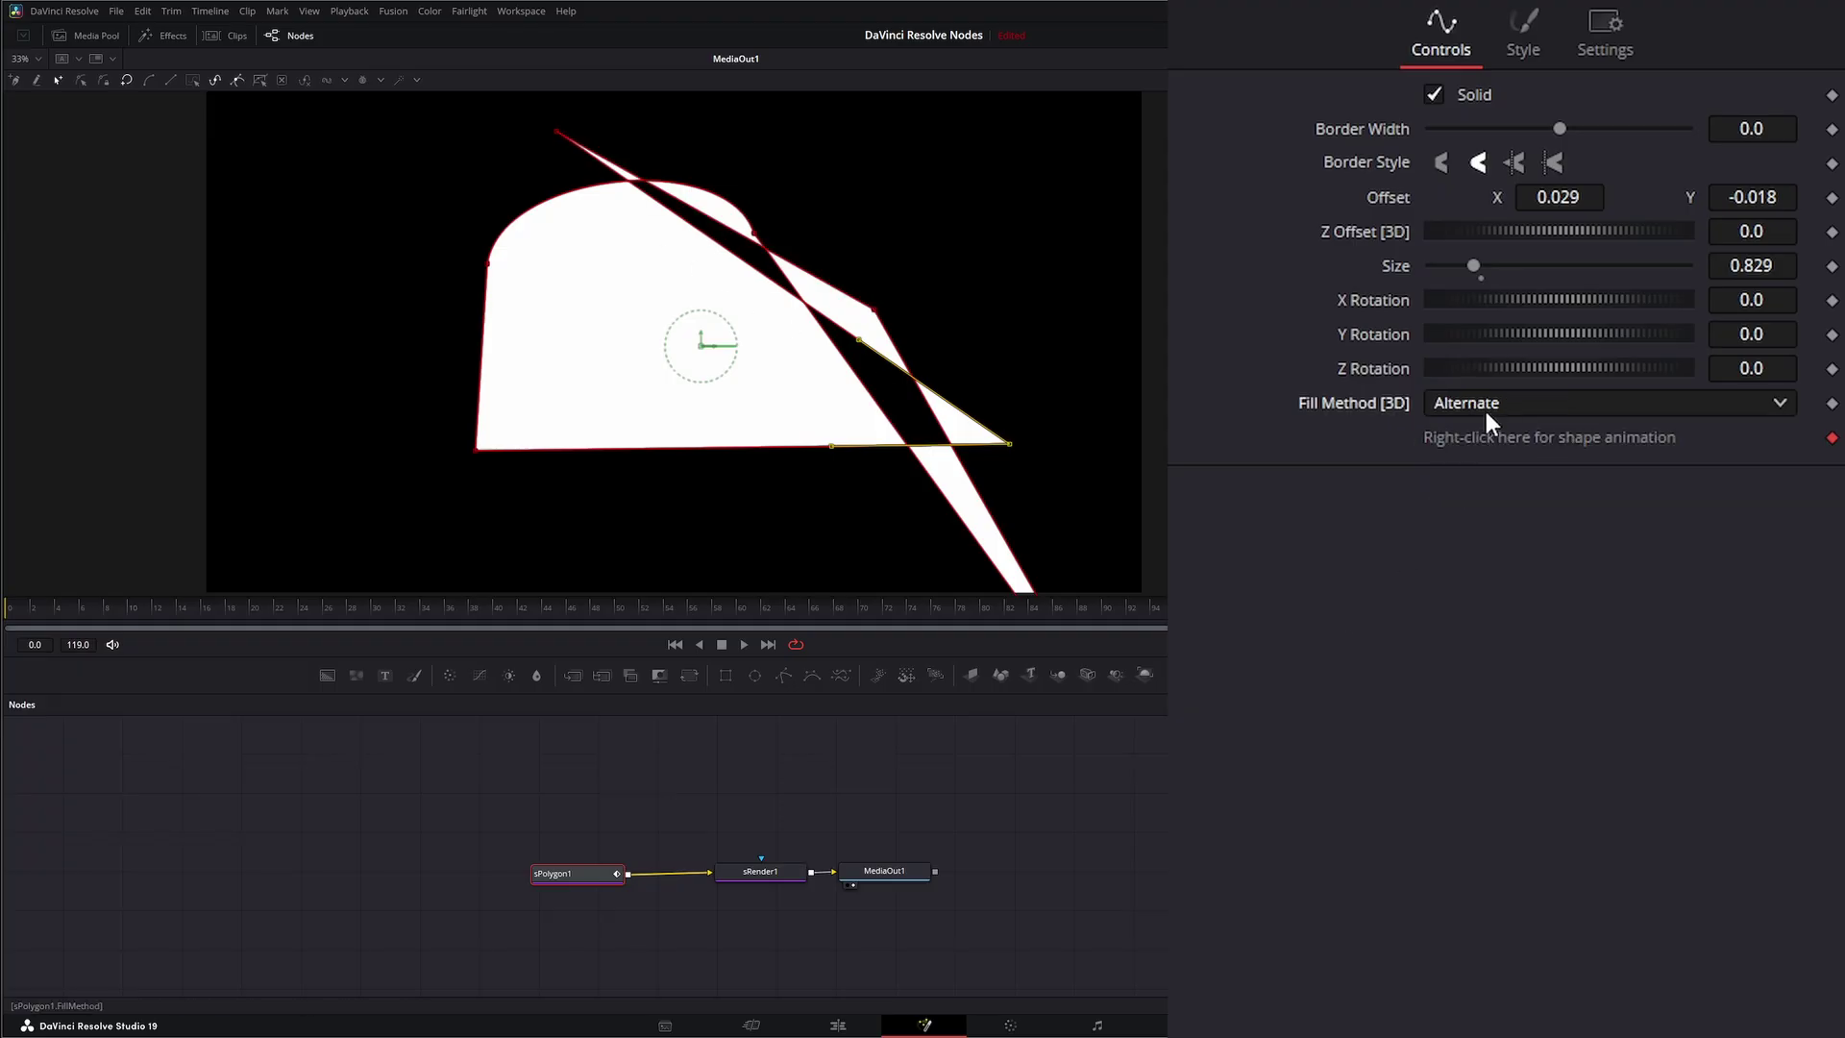
left_click(1485, 411)
left_click(1485, 473)
Change the polygon's colour to blue in the Style settings
left_click(1525, 32)
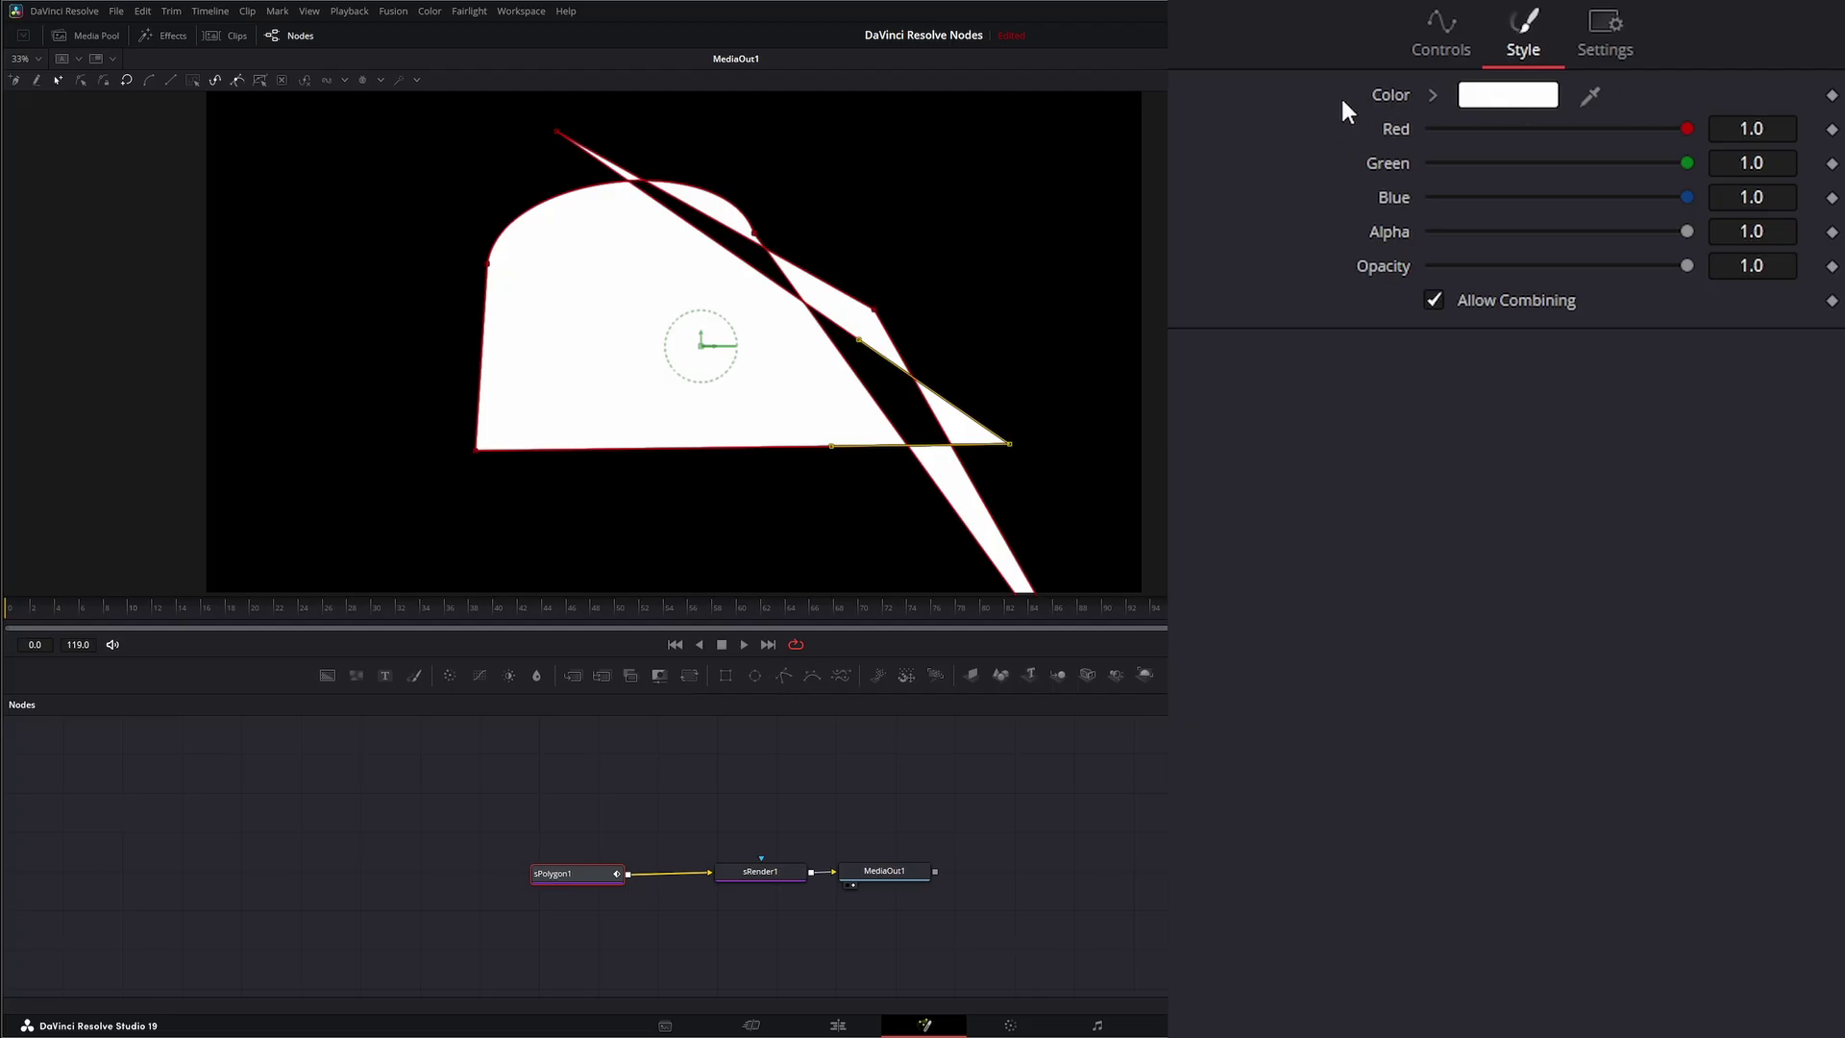
left_click(1509, 94)
left_click_drag(976, 510, 974, 434)
left_click(1091, 653)
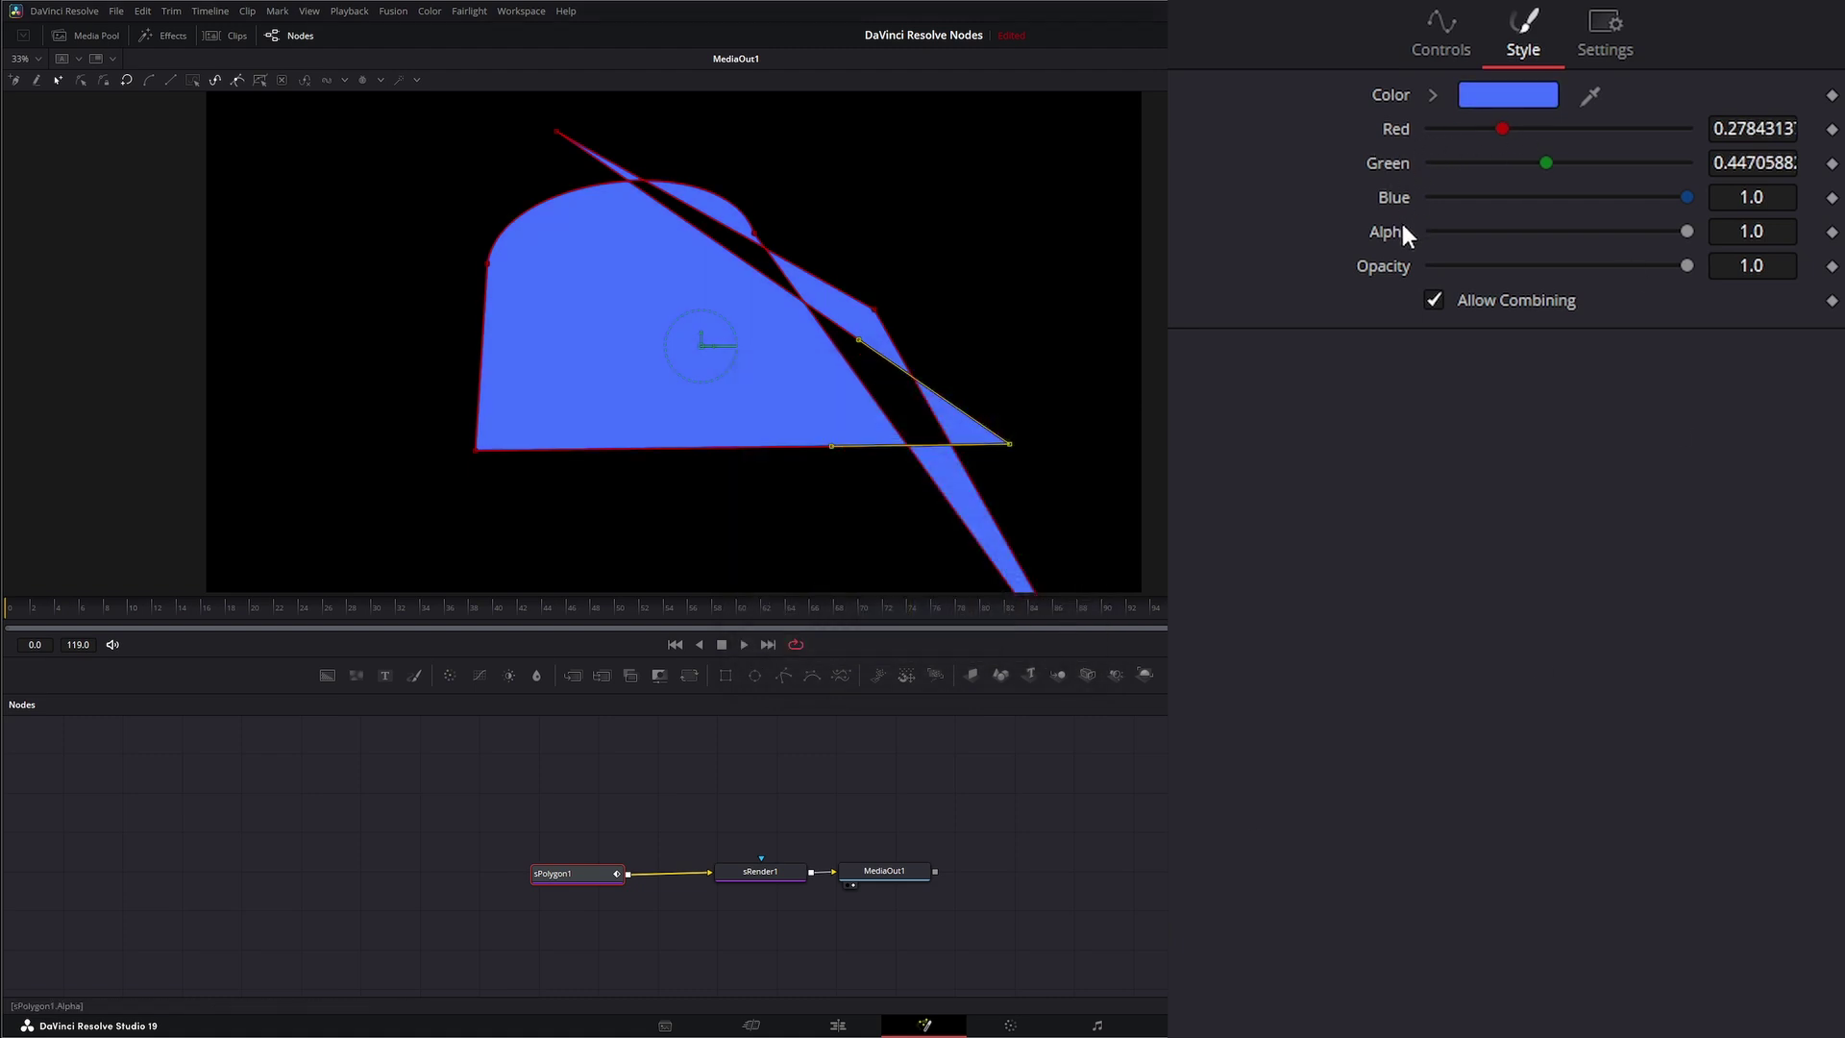
Set Opacity to 0.412, turn off Allow Combining, and move sPolygon1 left
left_click_drag(1687, 232, 1535, 265)
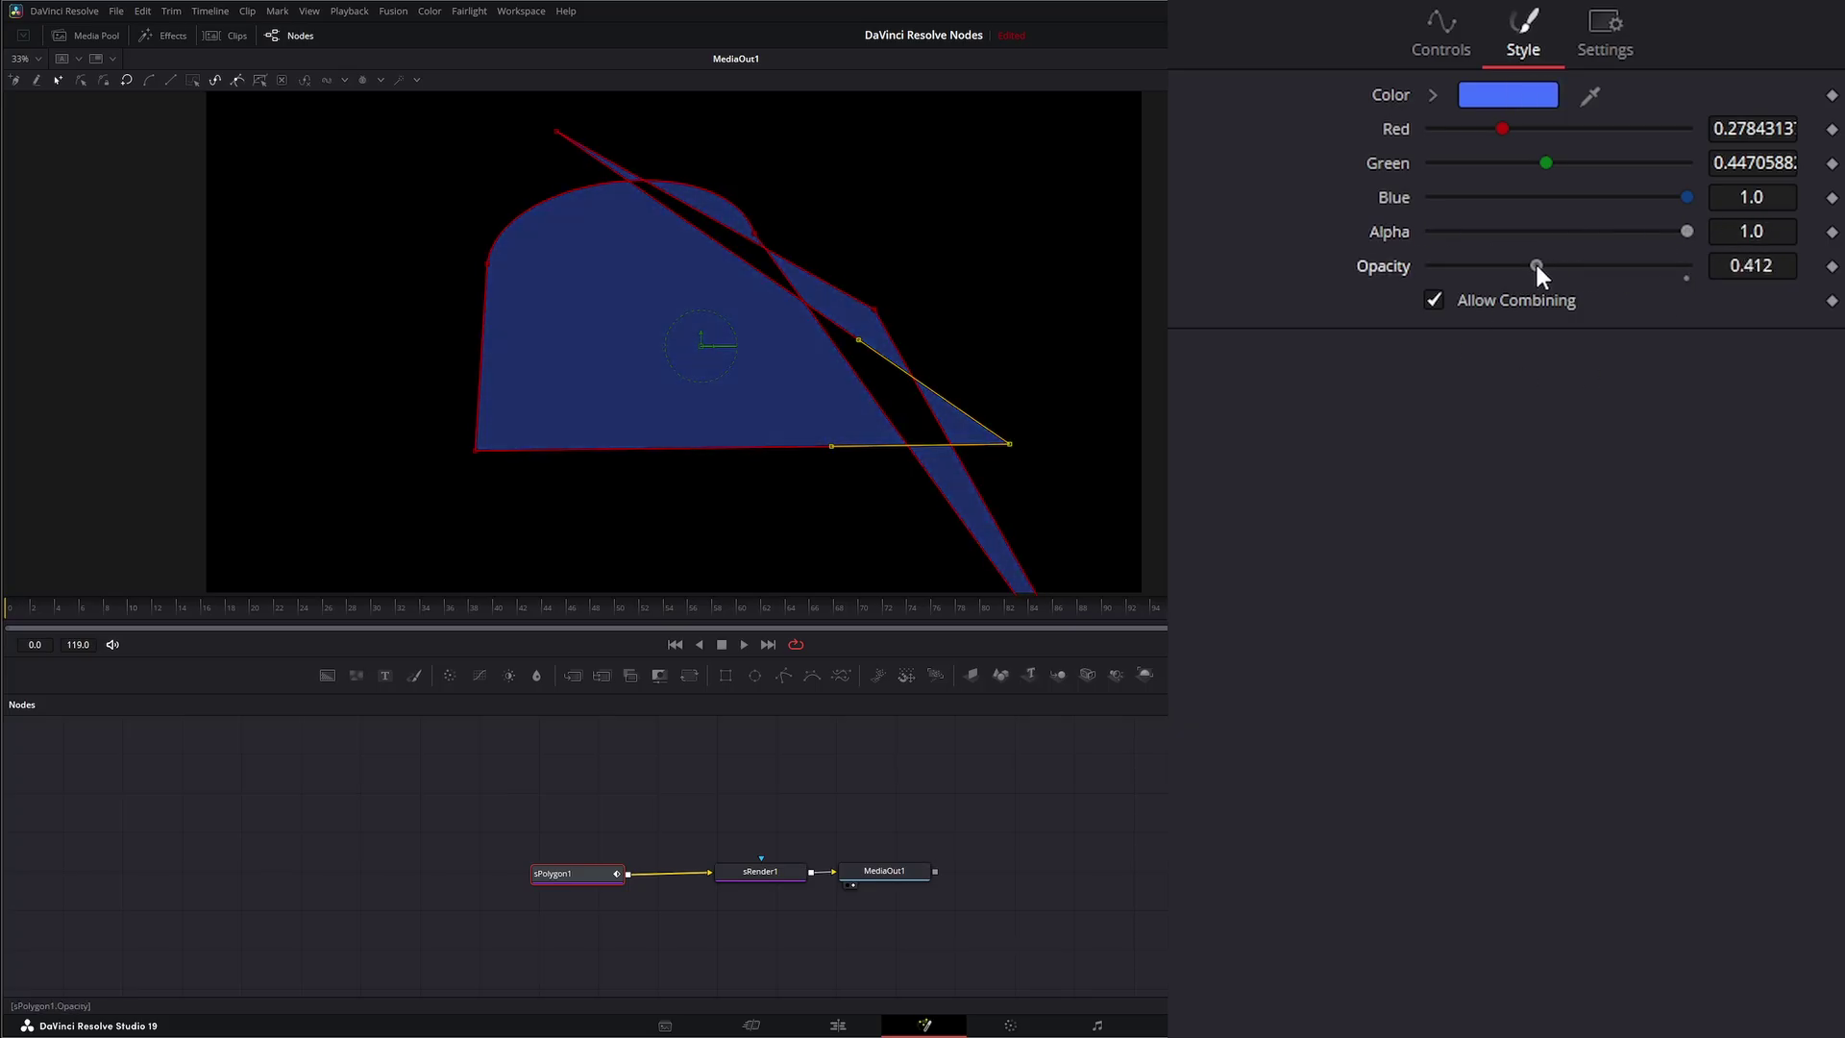
left_click(1434, 300)
left_click_drag(581, 875, 441, 874)
Insert an sMerge node between sPolygon1 and sRender1
left_click(607, 805)
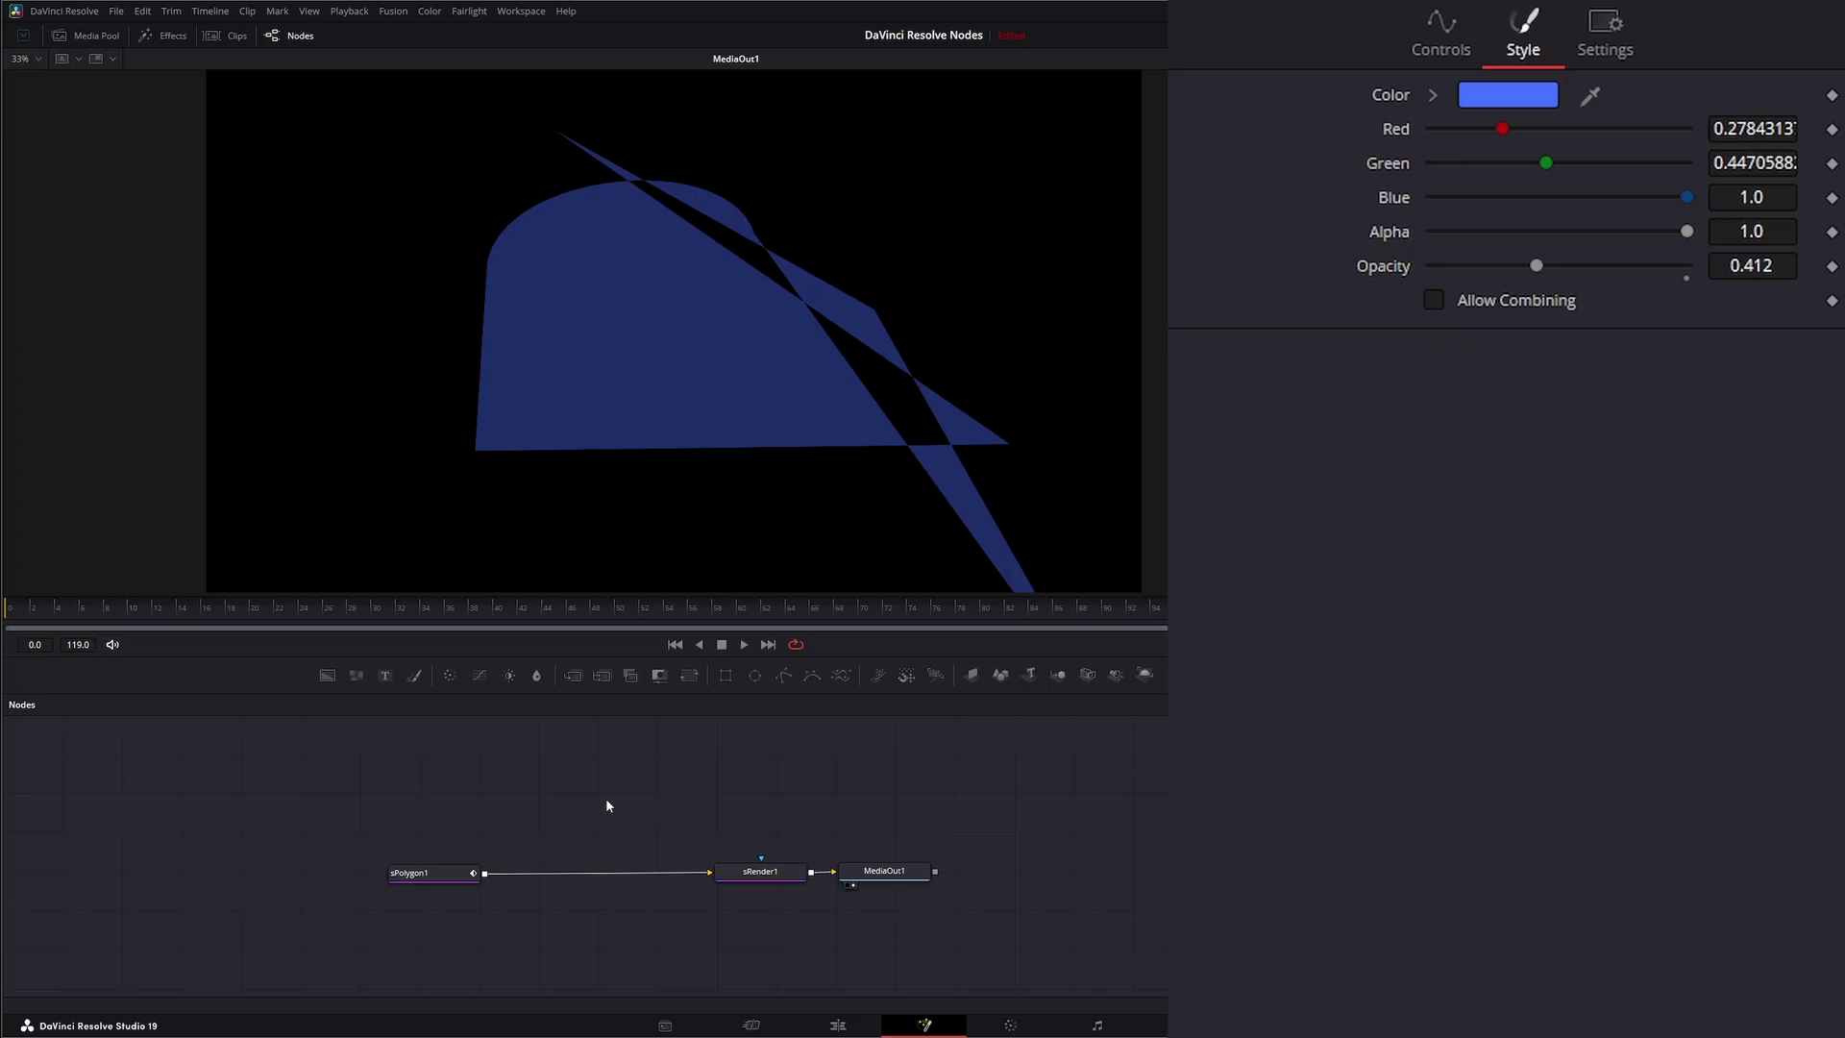
key("shift+space")
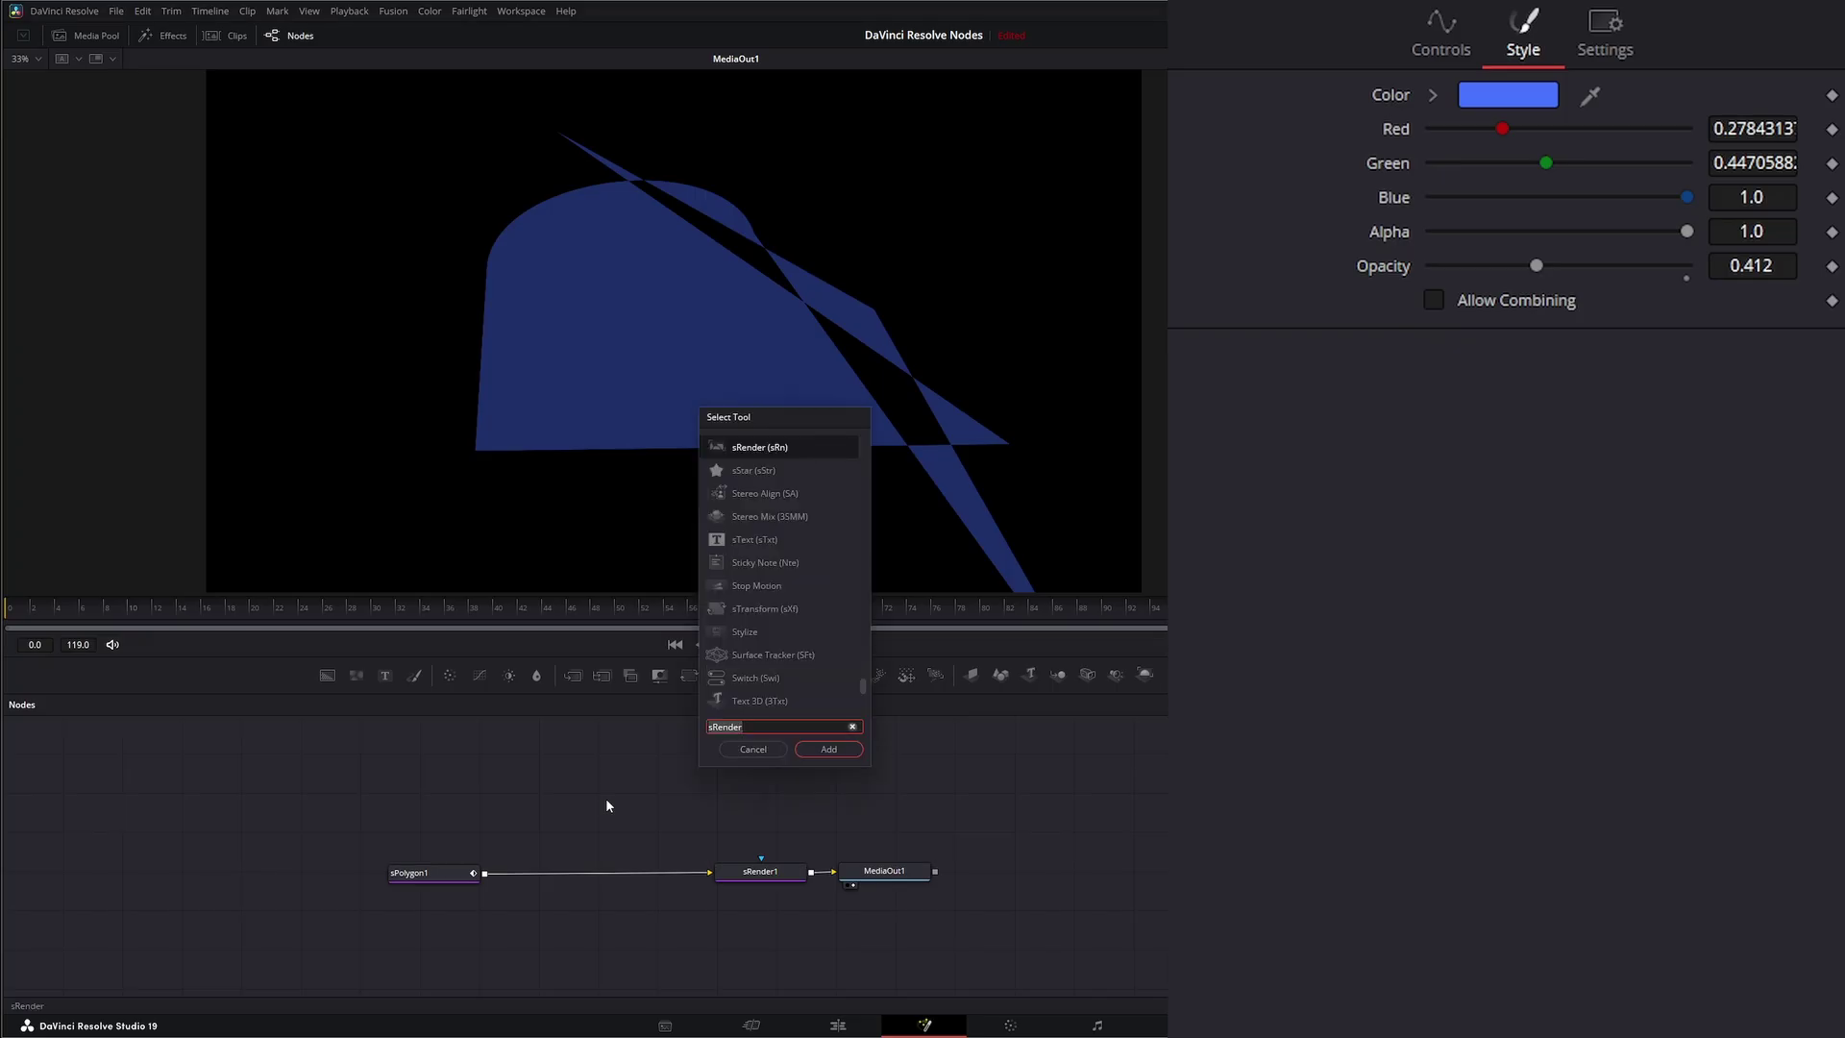
type("sMerge")
key("Return")
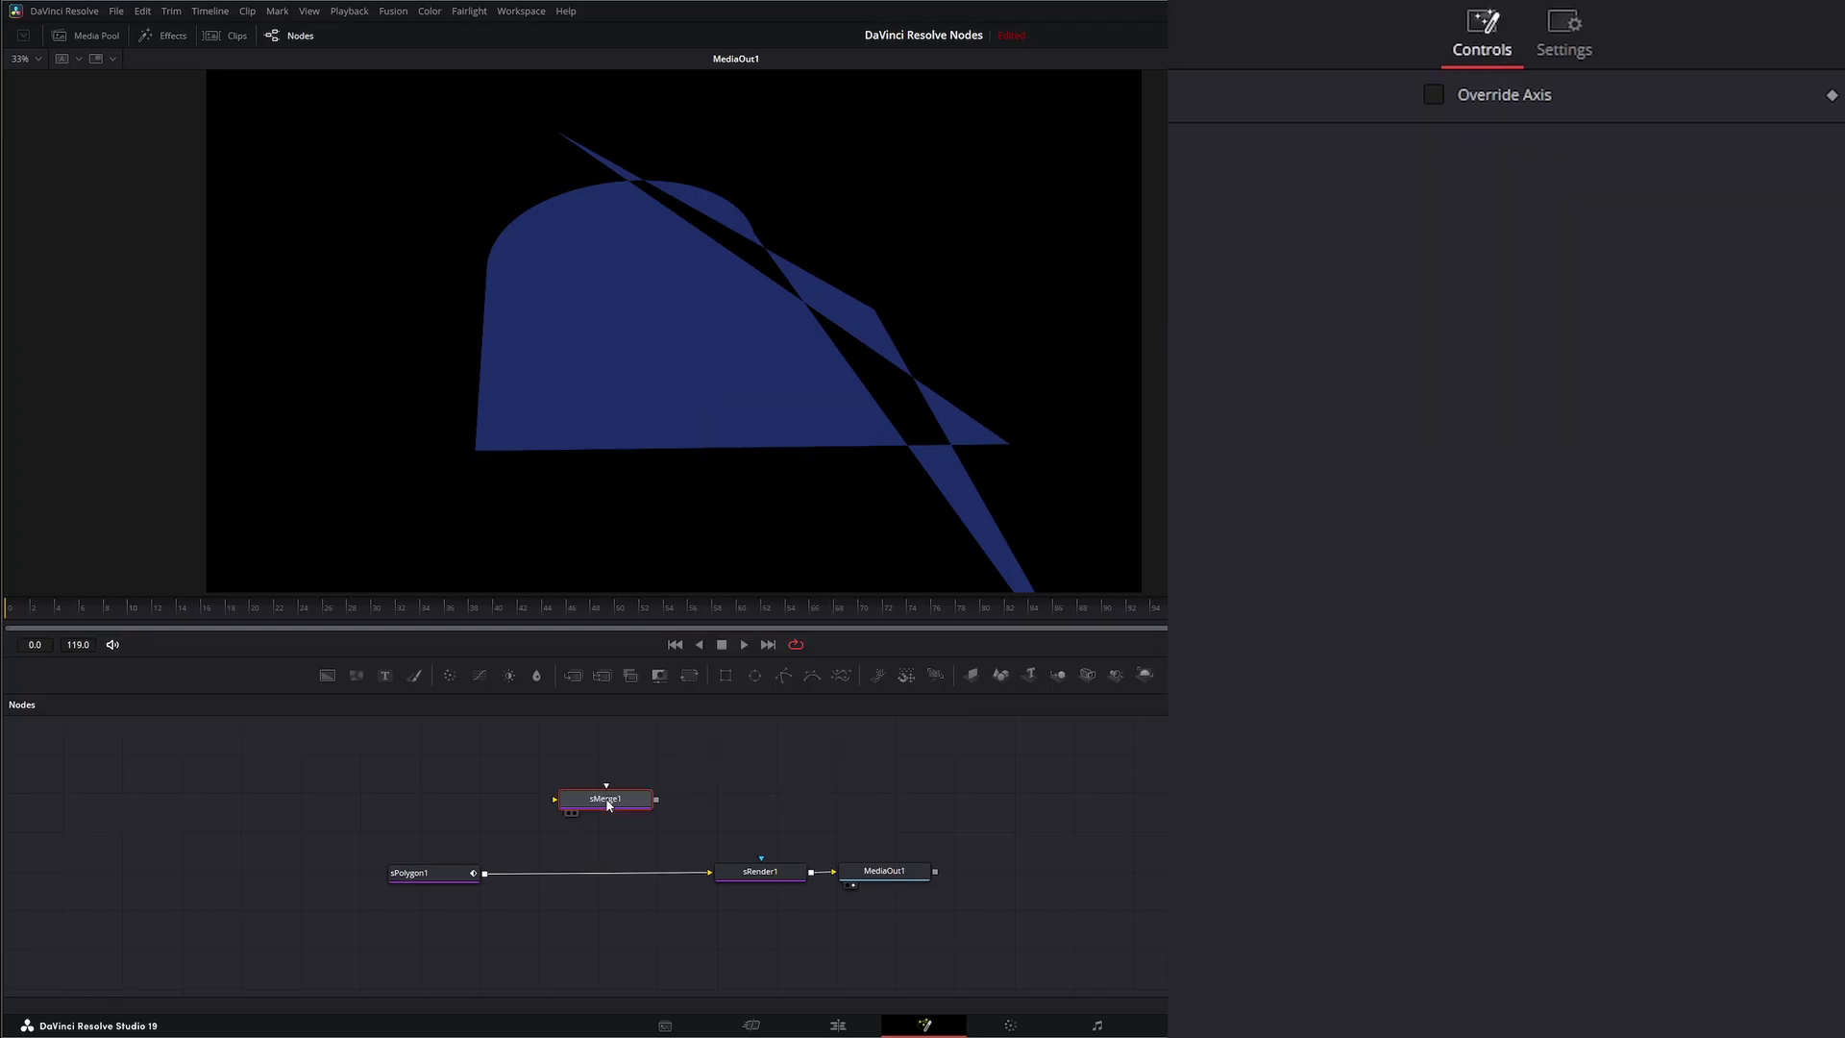
left_click_drag(608, 805, 599, 879)
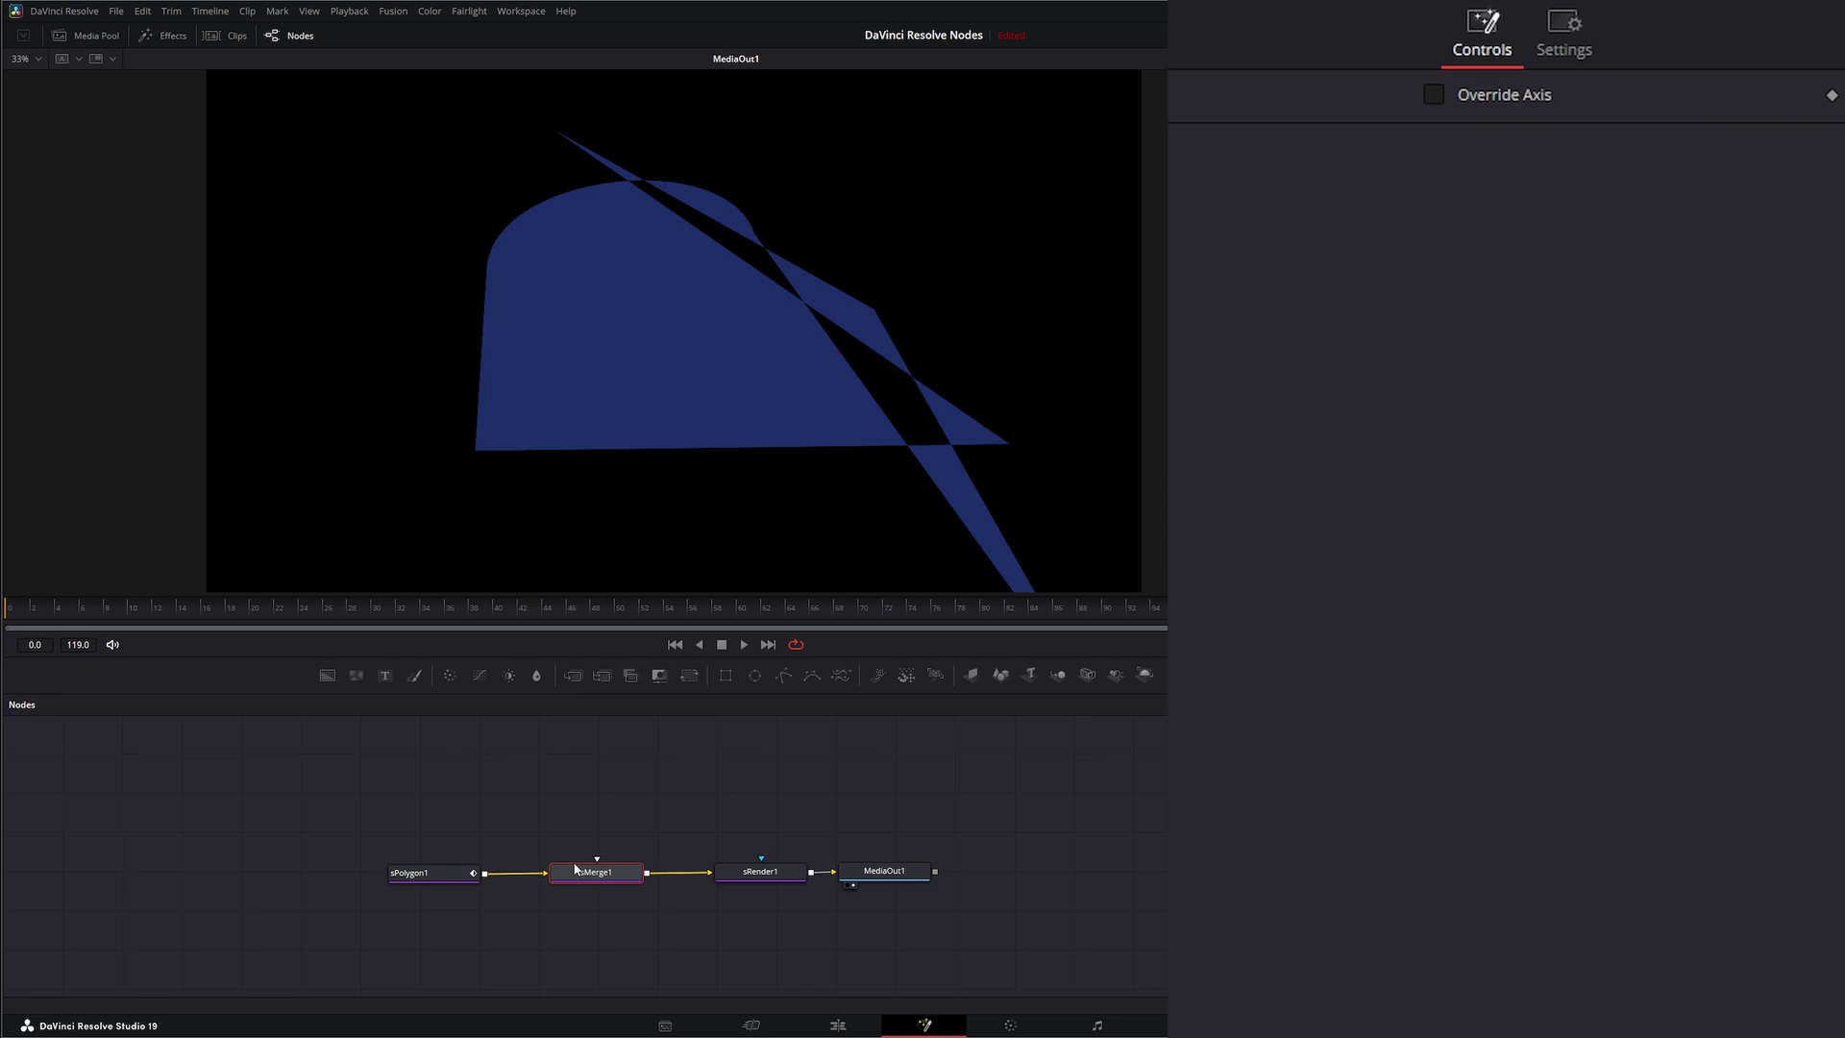
Select sPolygon1 and paste a copy of it, creating sPolygon1_1
left_click_drag(524, 809, 467, 925)
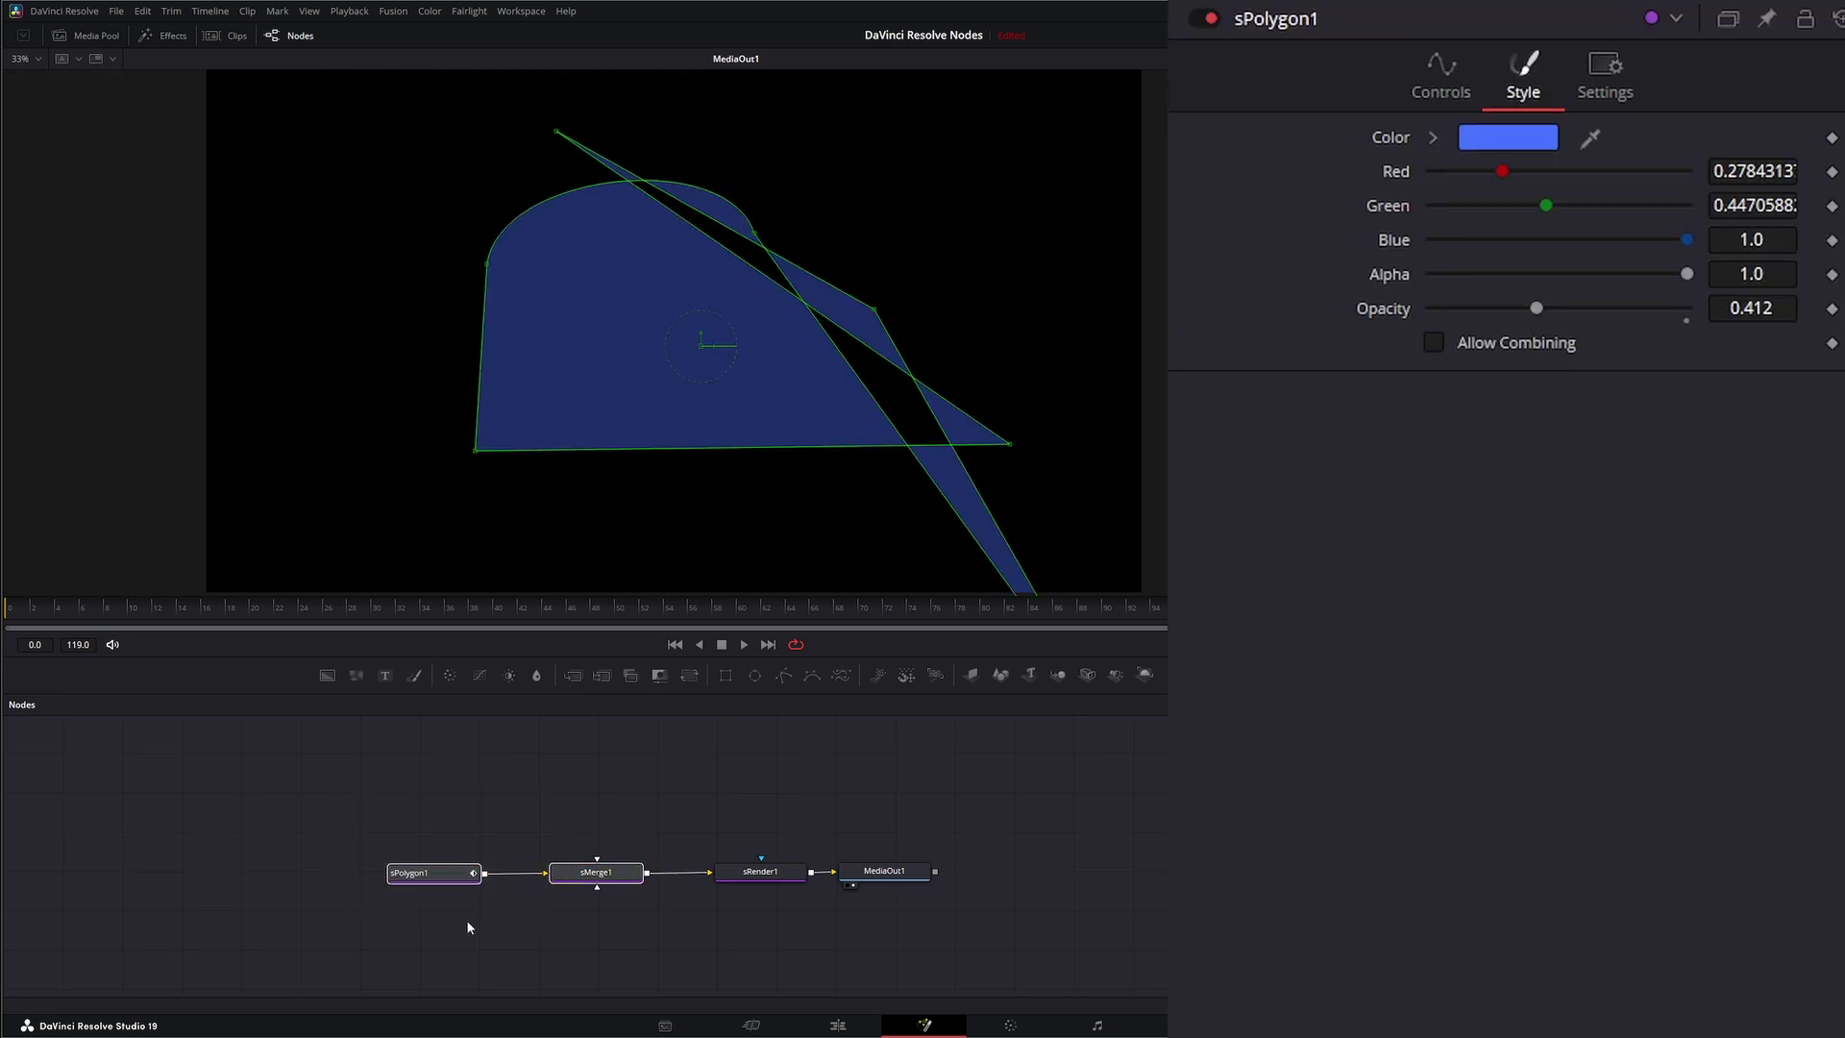
left_click_drag(342, 795, 442, 909)
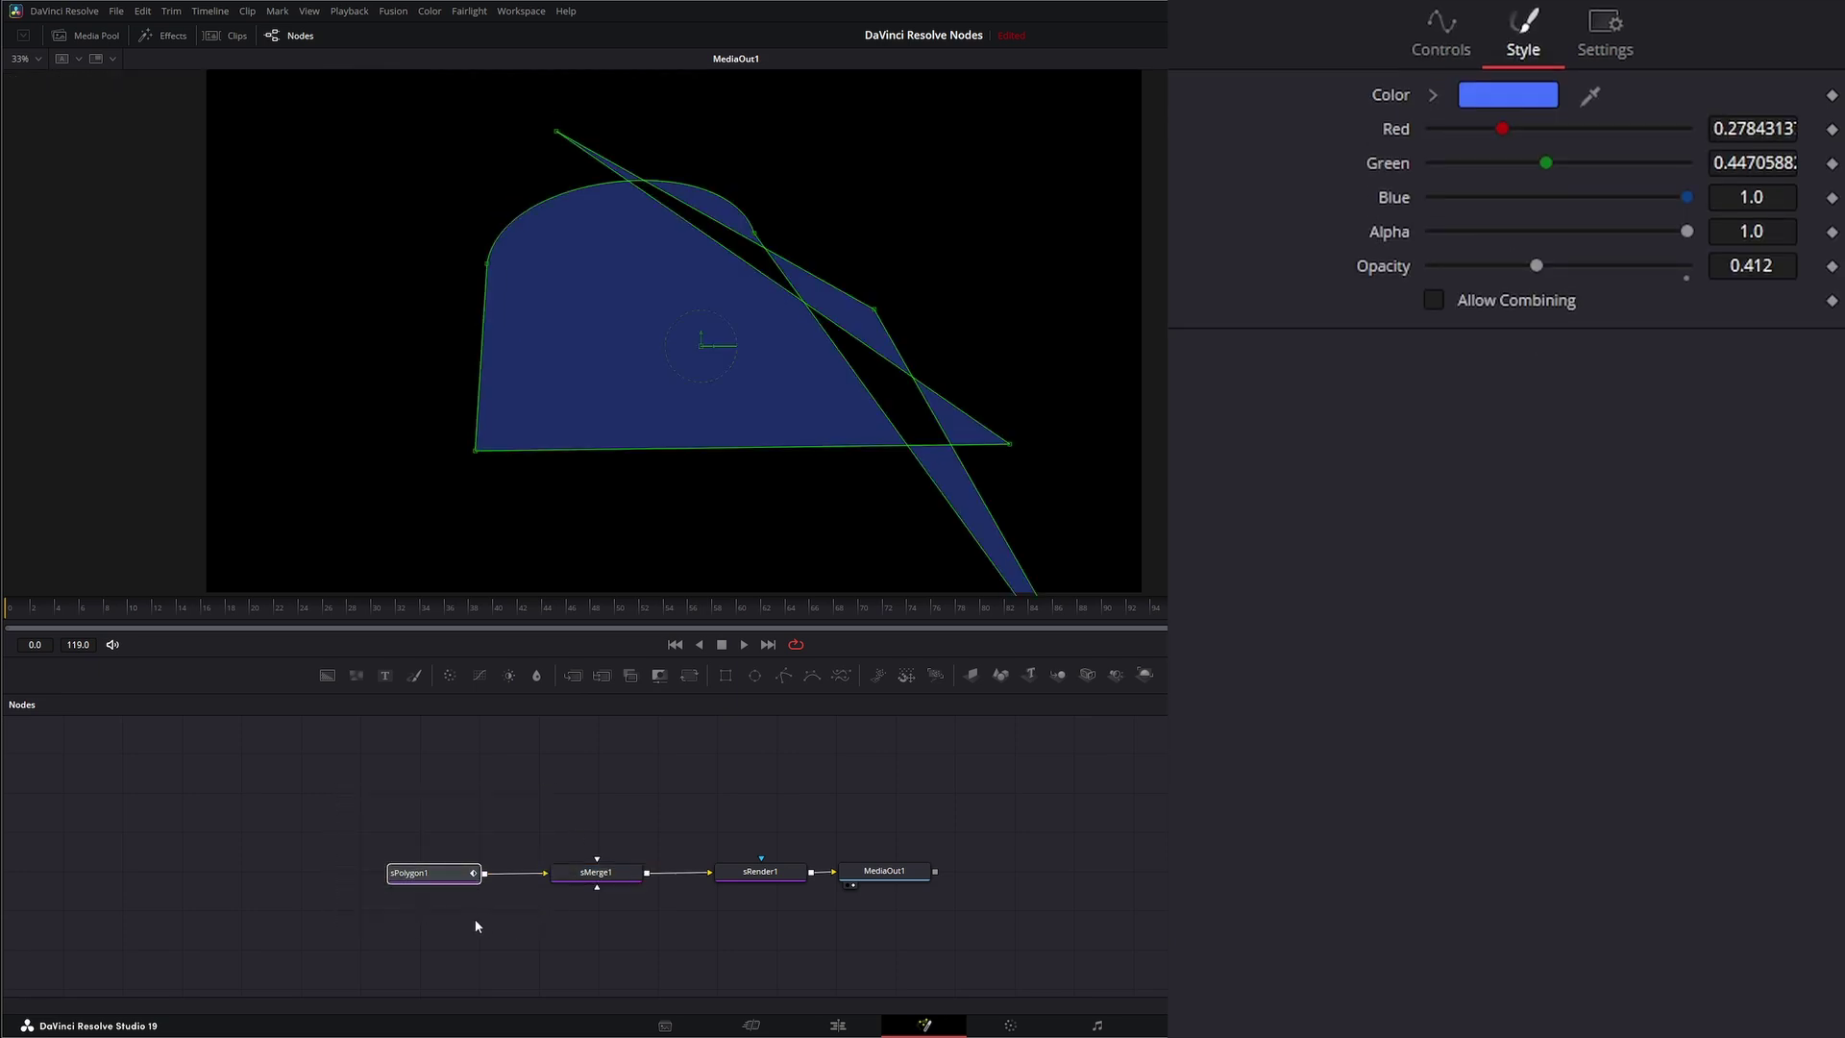
left_click(445, 791)
key("ctrl+v")
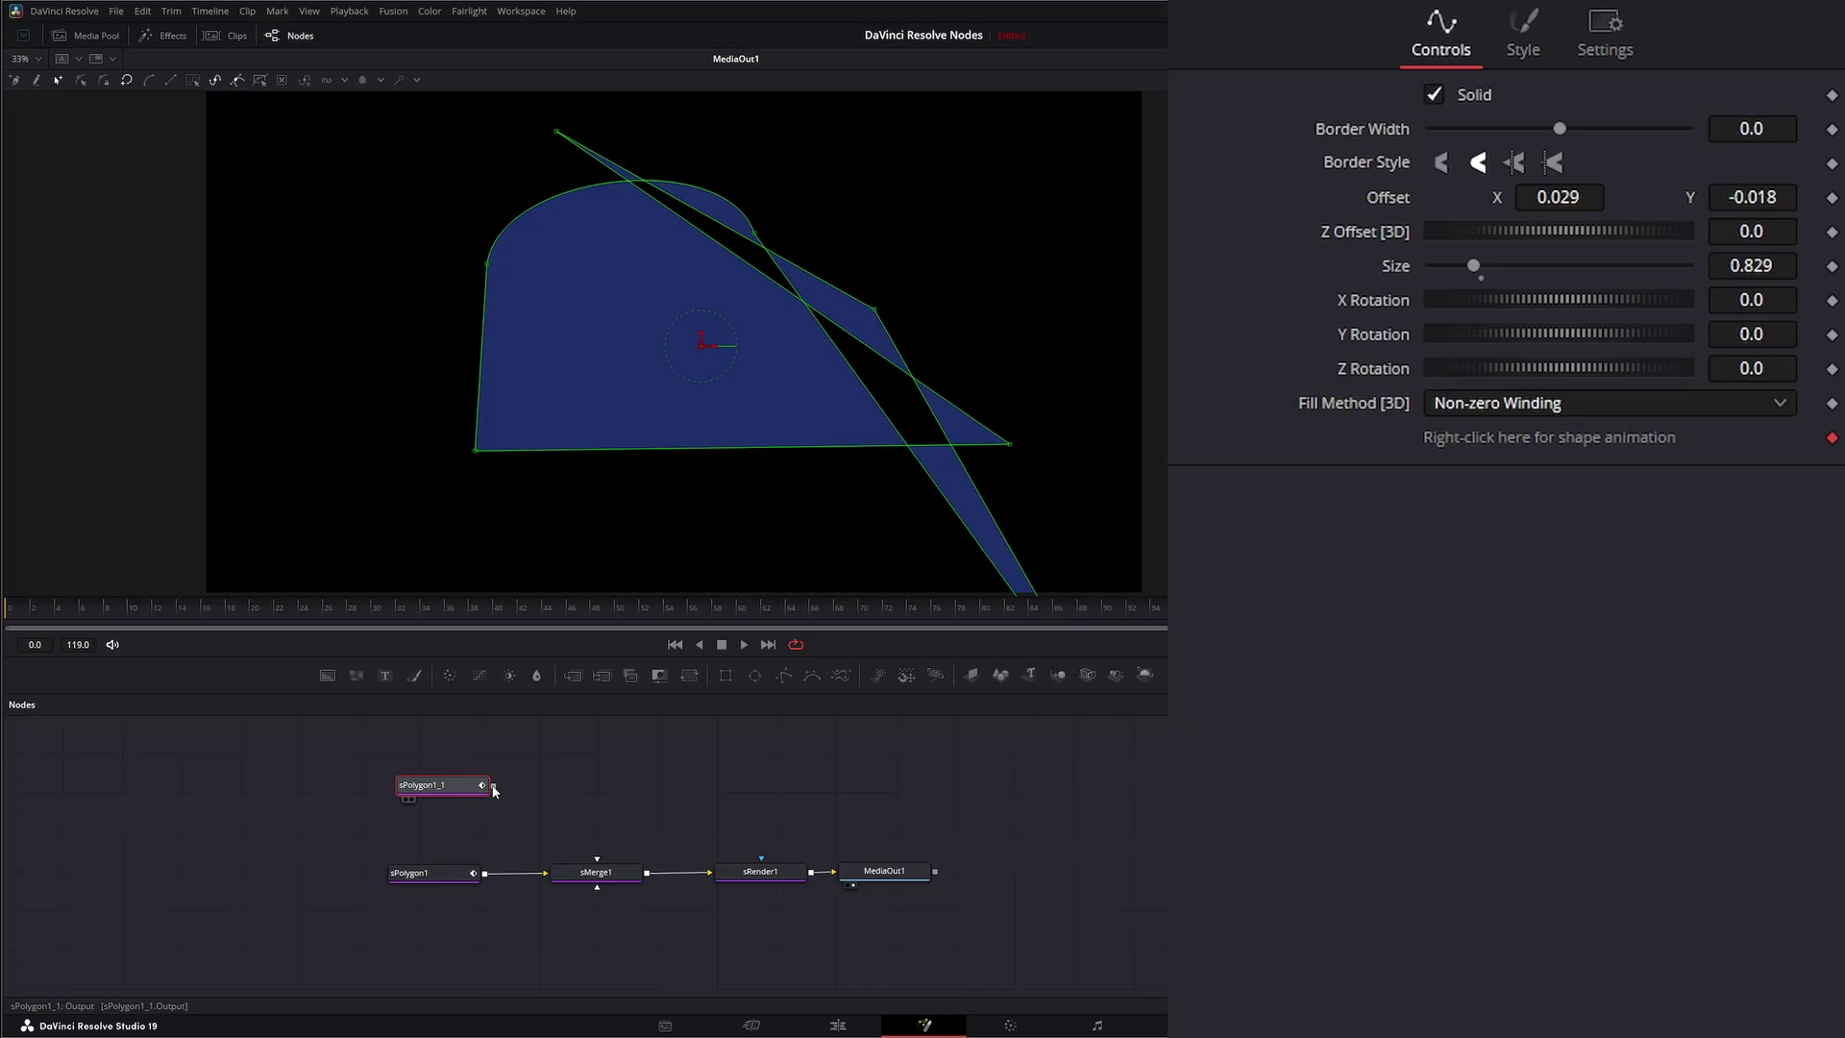
Feed sPolygon1_1 into sMerge1, shift it to Offset X -0.137, and view sRender1
left_click_drag(494, 786, 596, 857)
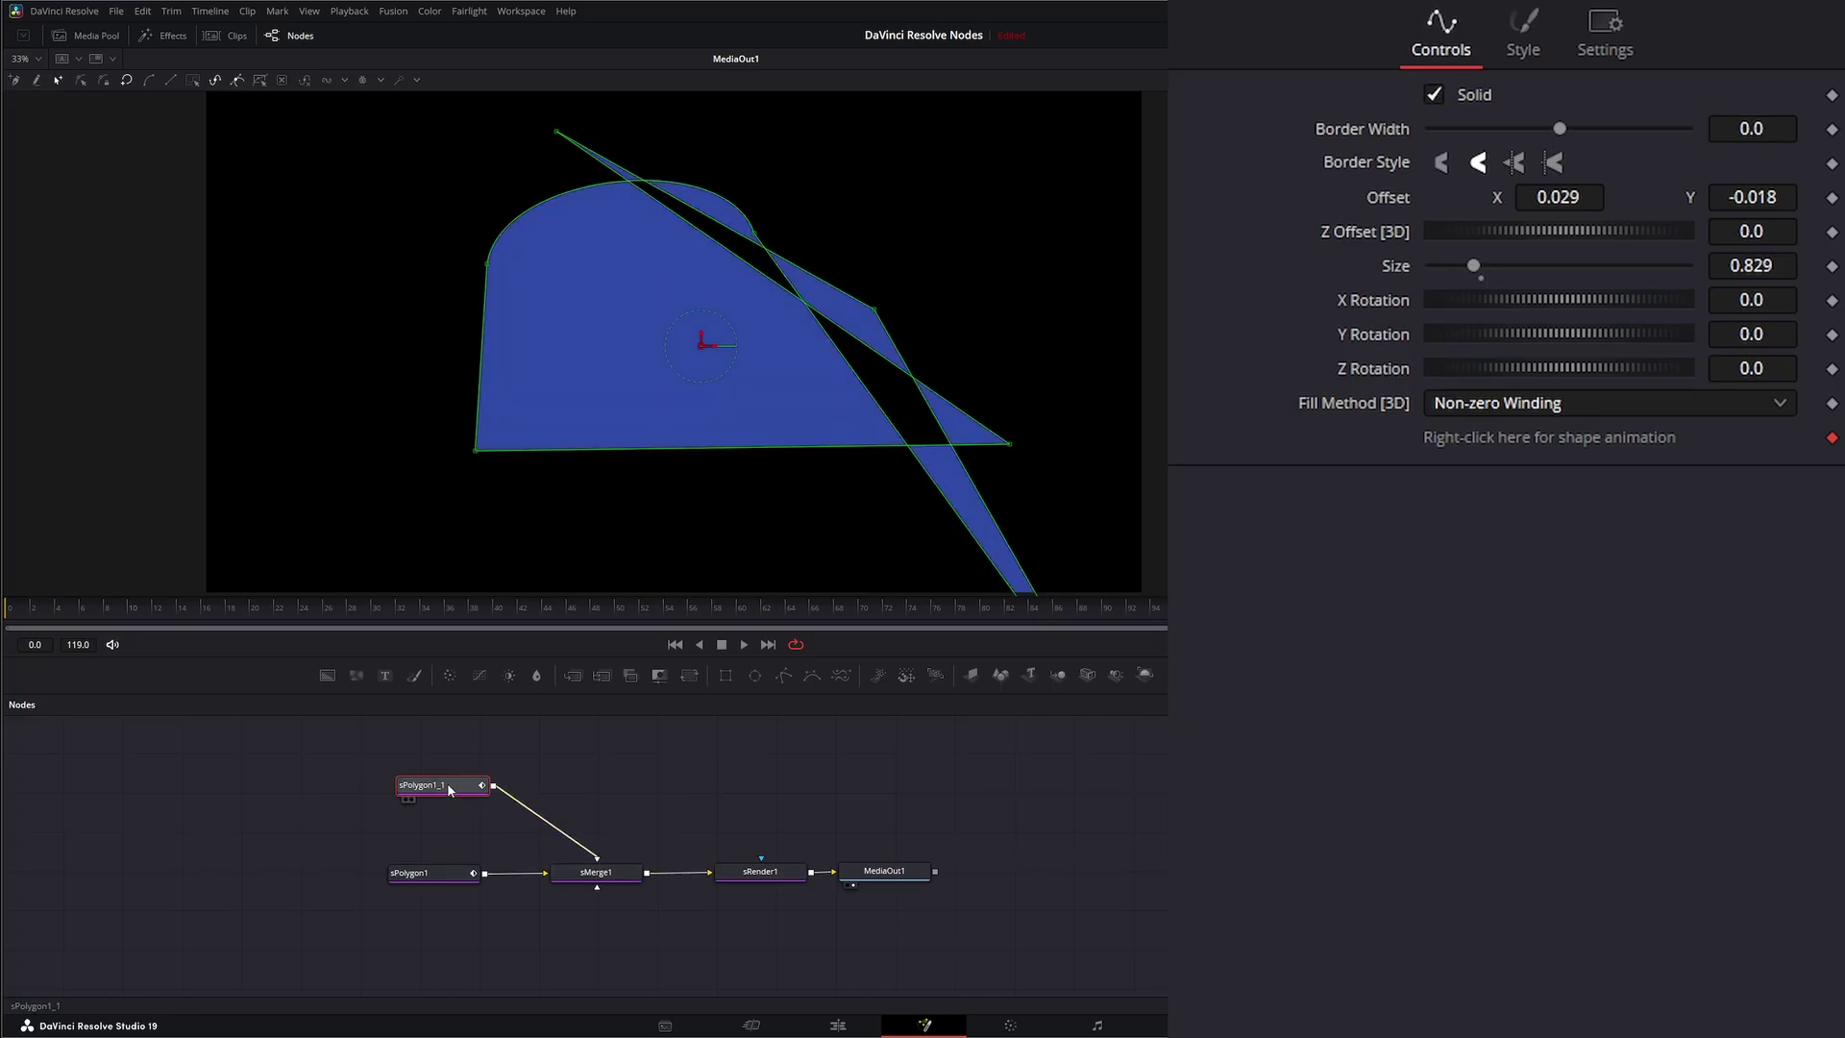
left_click_drag(446, 784, 554, 766)
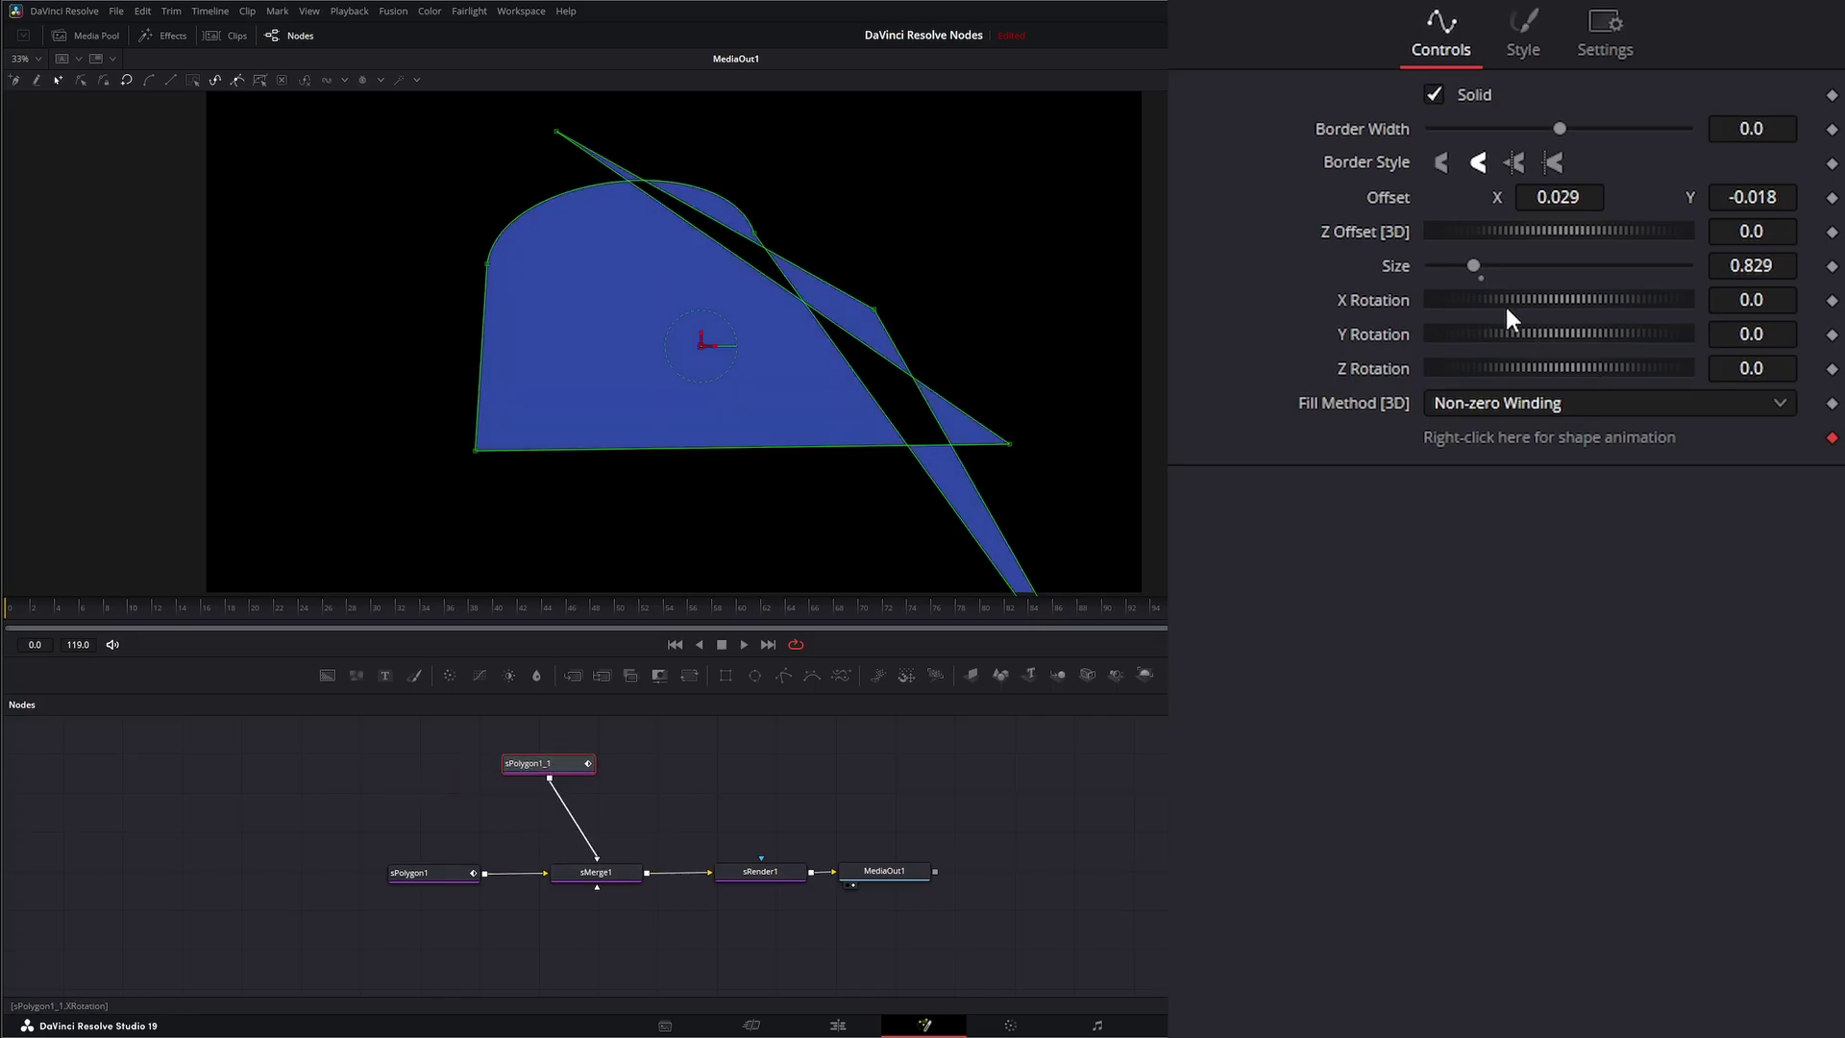
left_click_drag(1558, 197, 1395, 197)
left_click(725, 885)
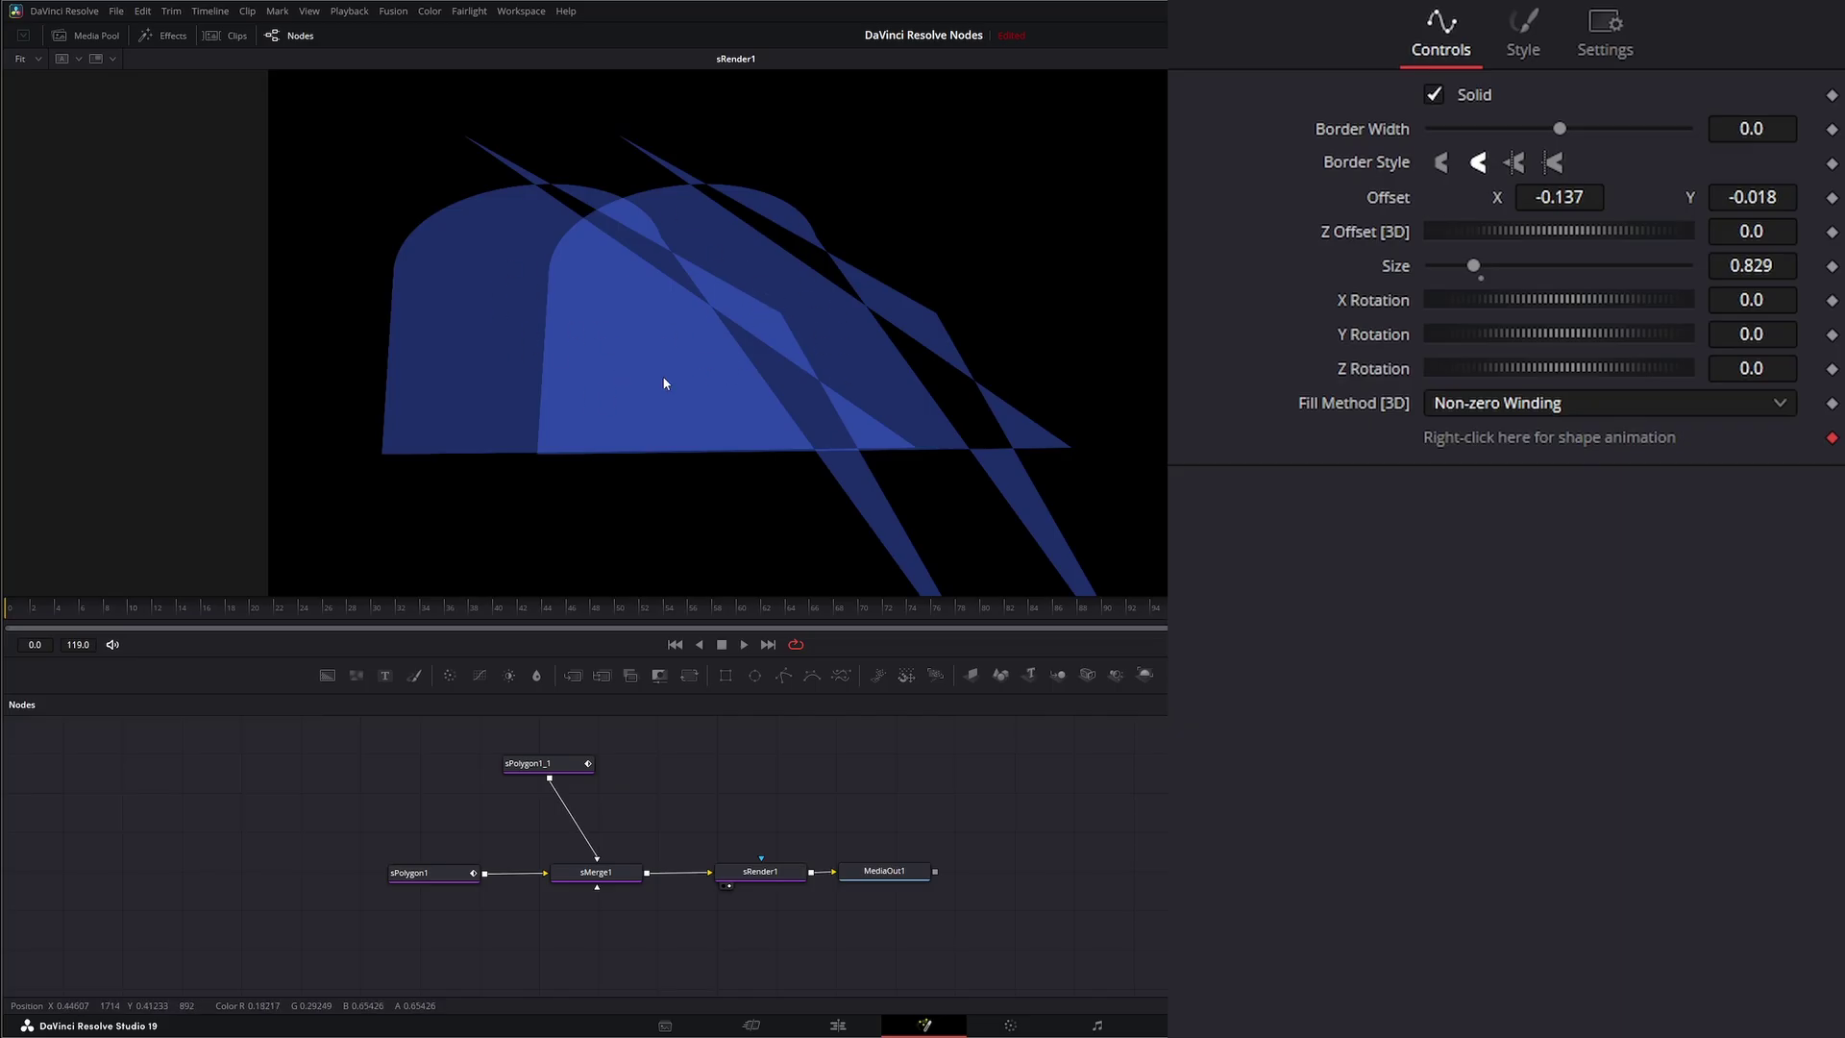
Enable Allow Combining in sPolygon1's Style settings and view the sRender1 result
left_click(551, 772)
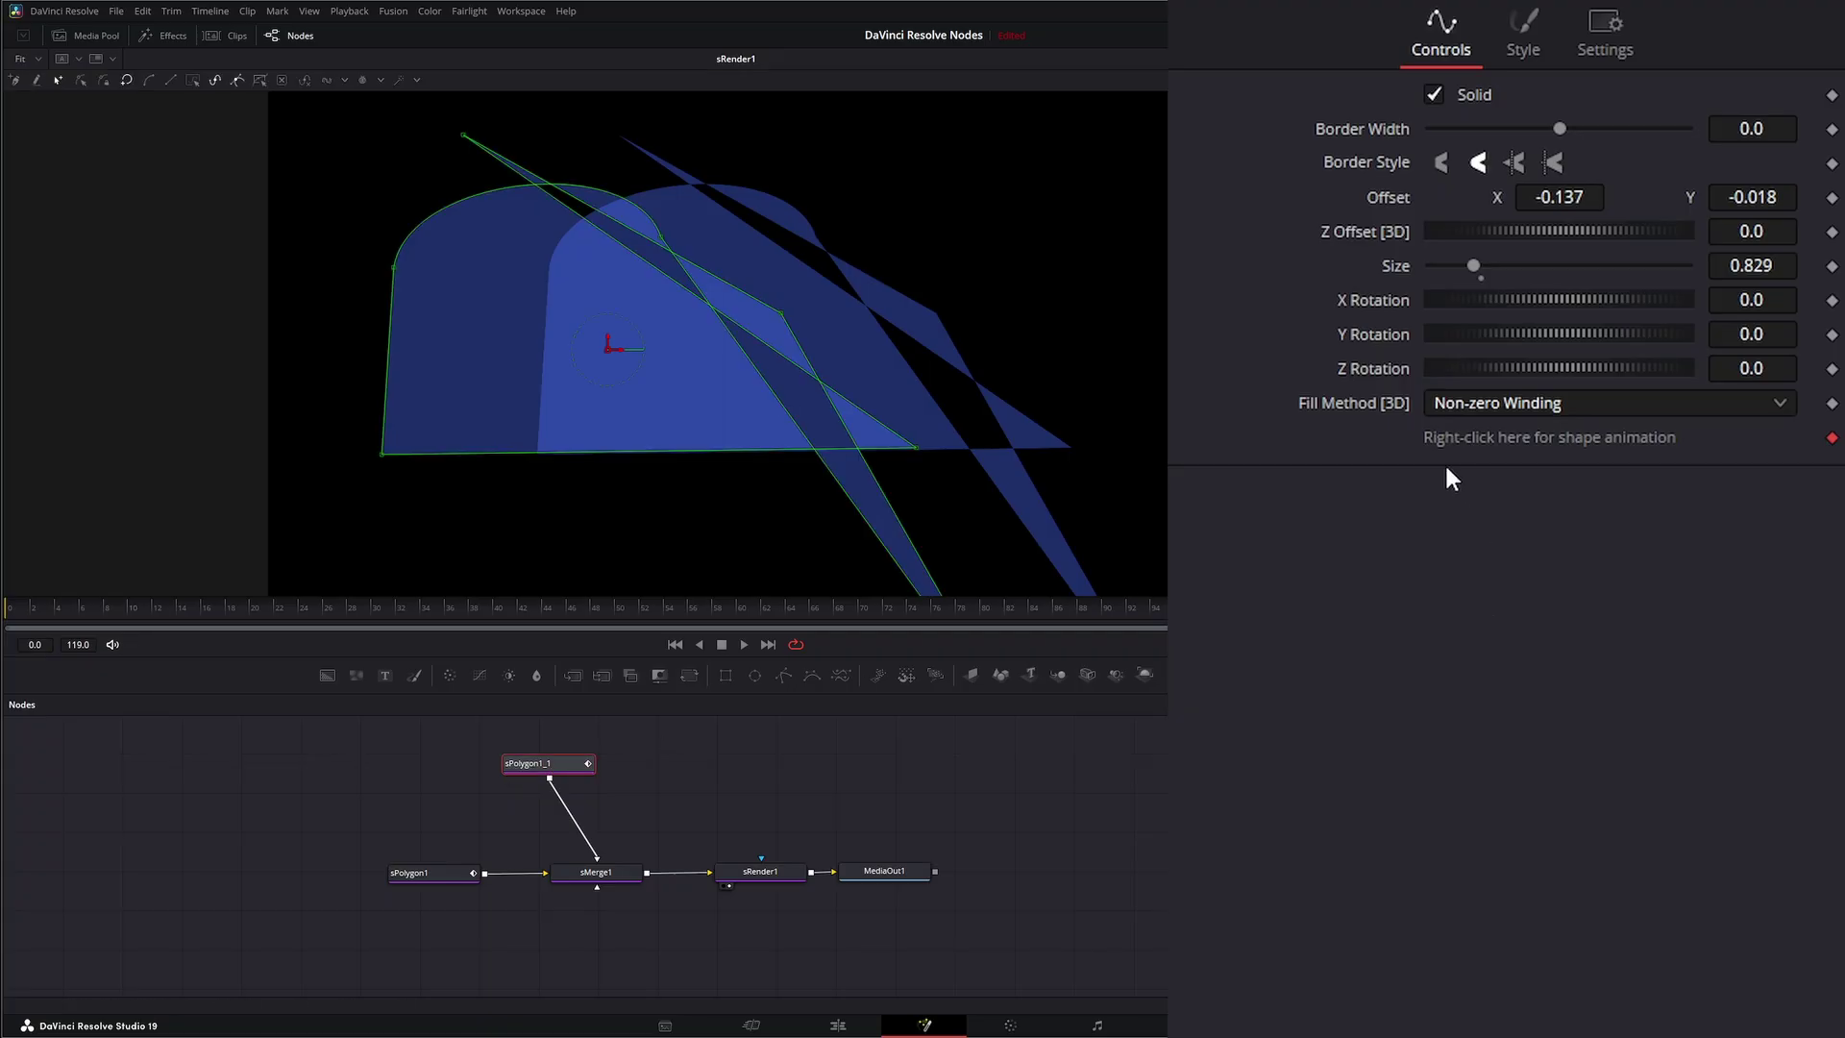
left_click(1526, 34)
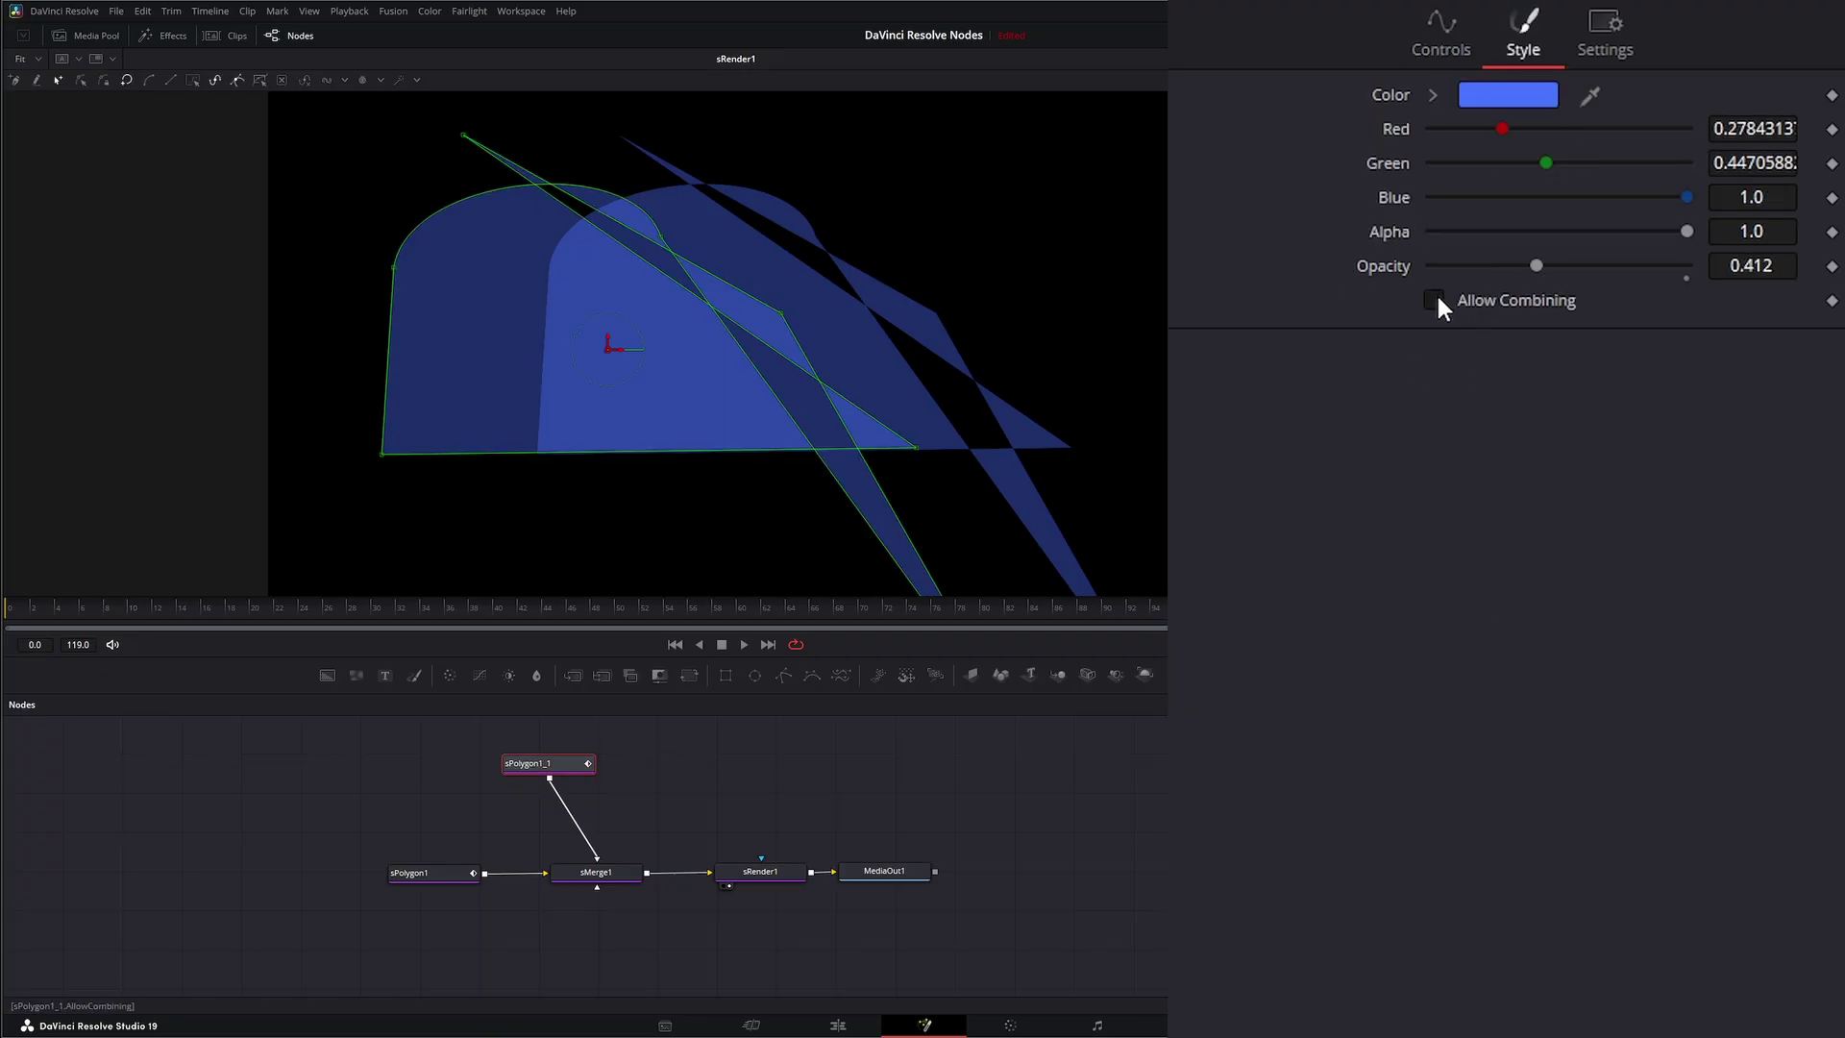
left_click(436, 877)
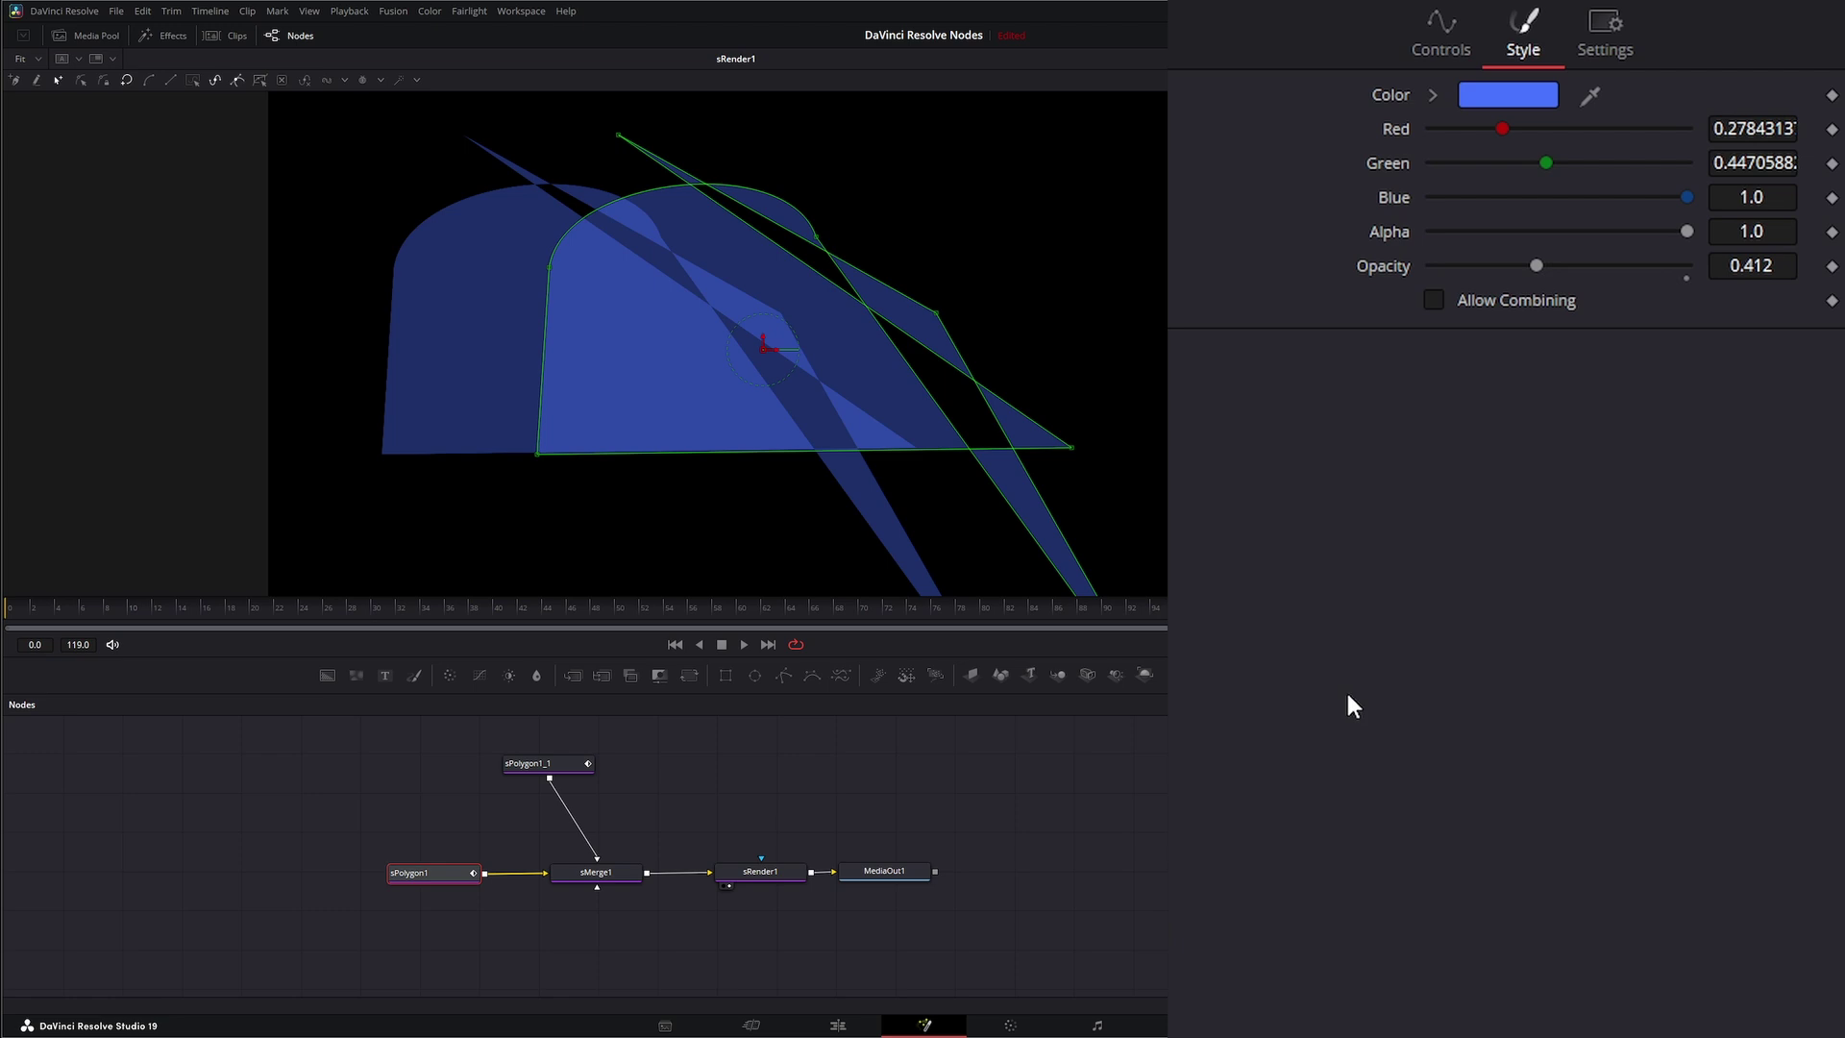
left_click(1434, 302)
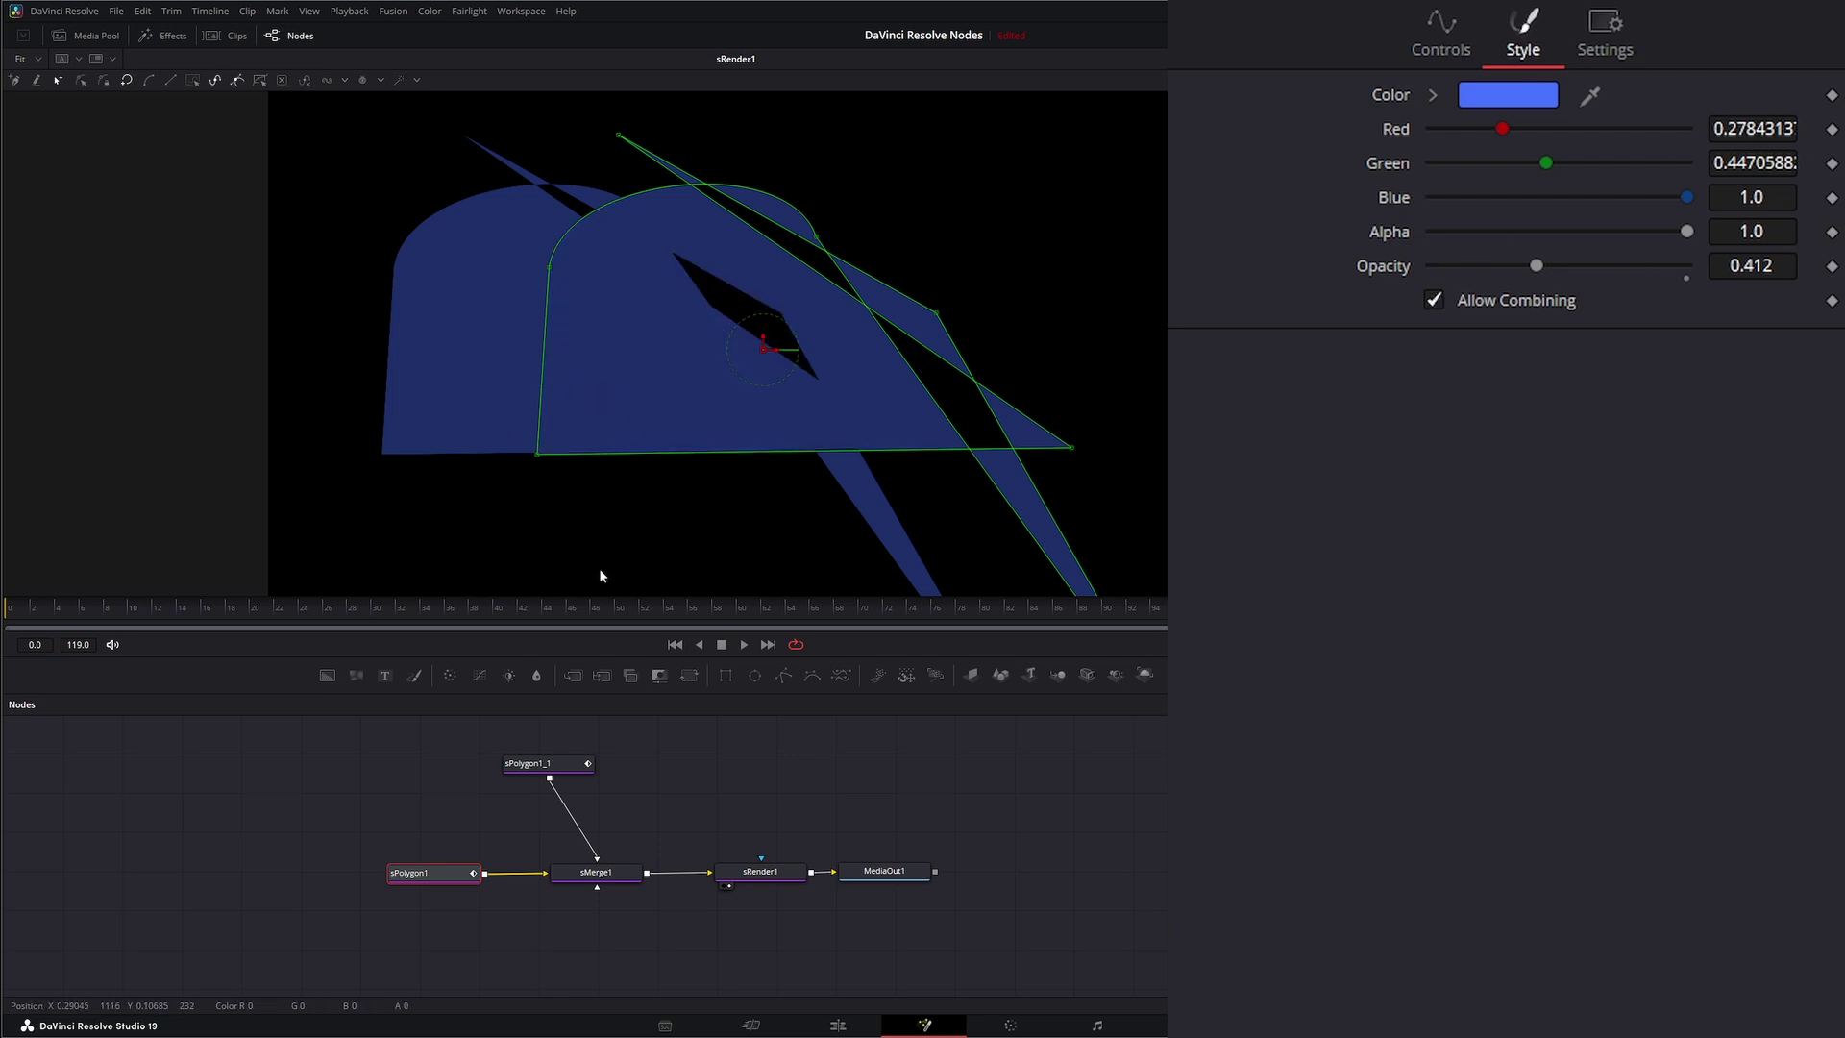
left_click(759, 871)
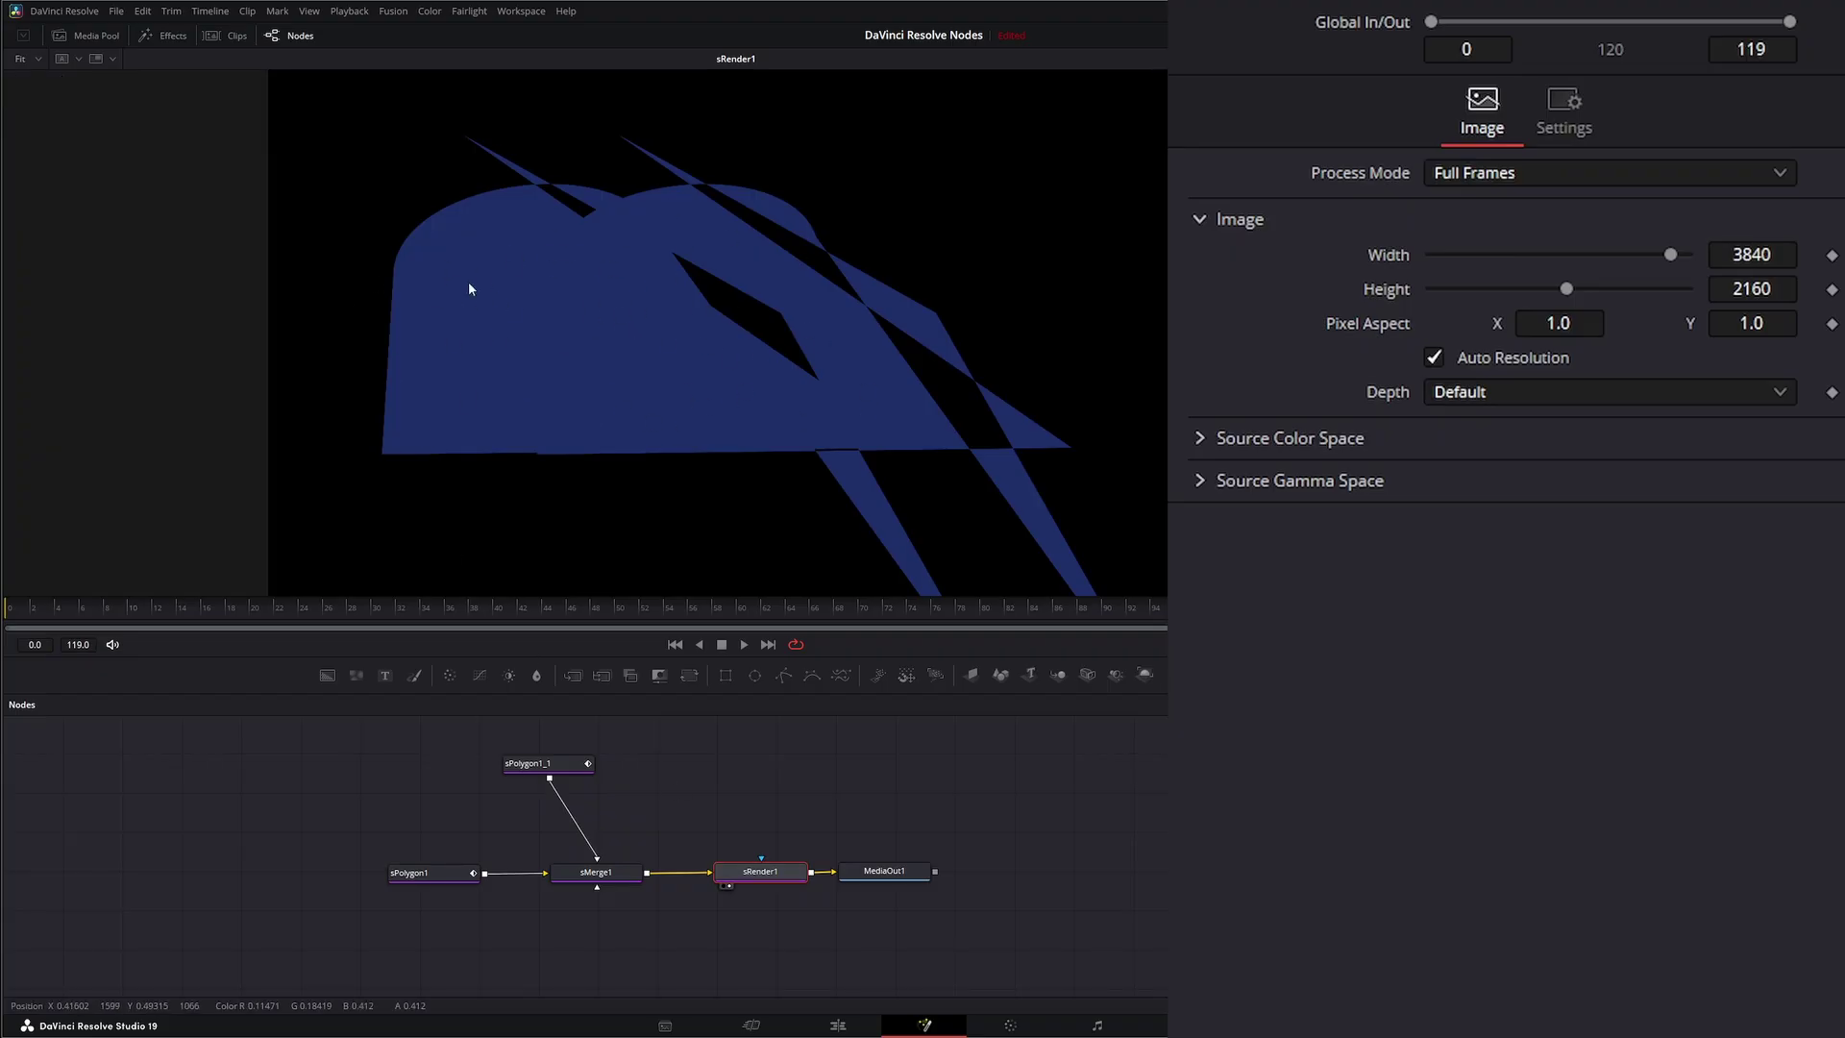
Toggle Allow Combining on sPolygon1_1 to compare, leave it on, and place sPolygon1_1 above sMerge1
left_click(548, 763)
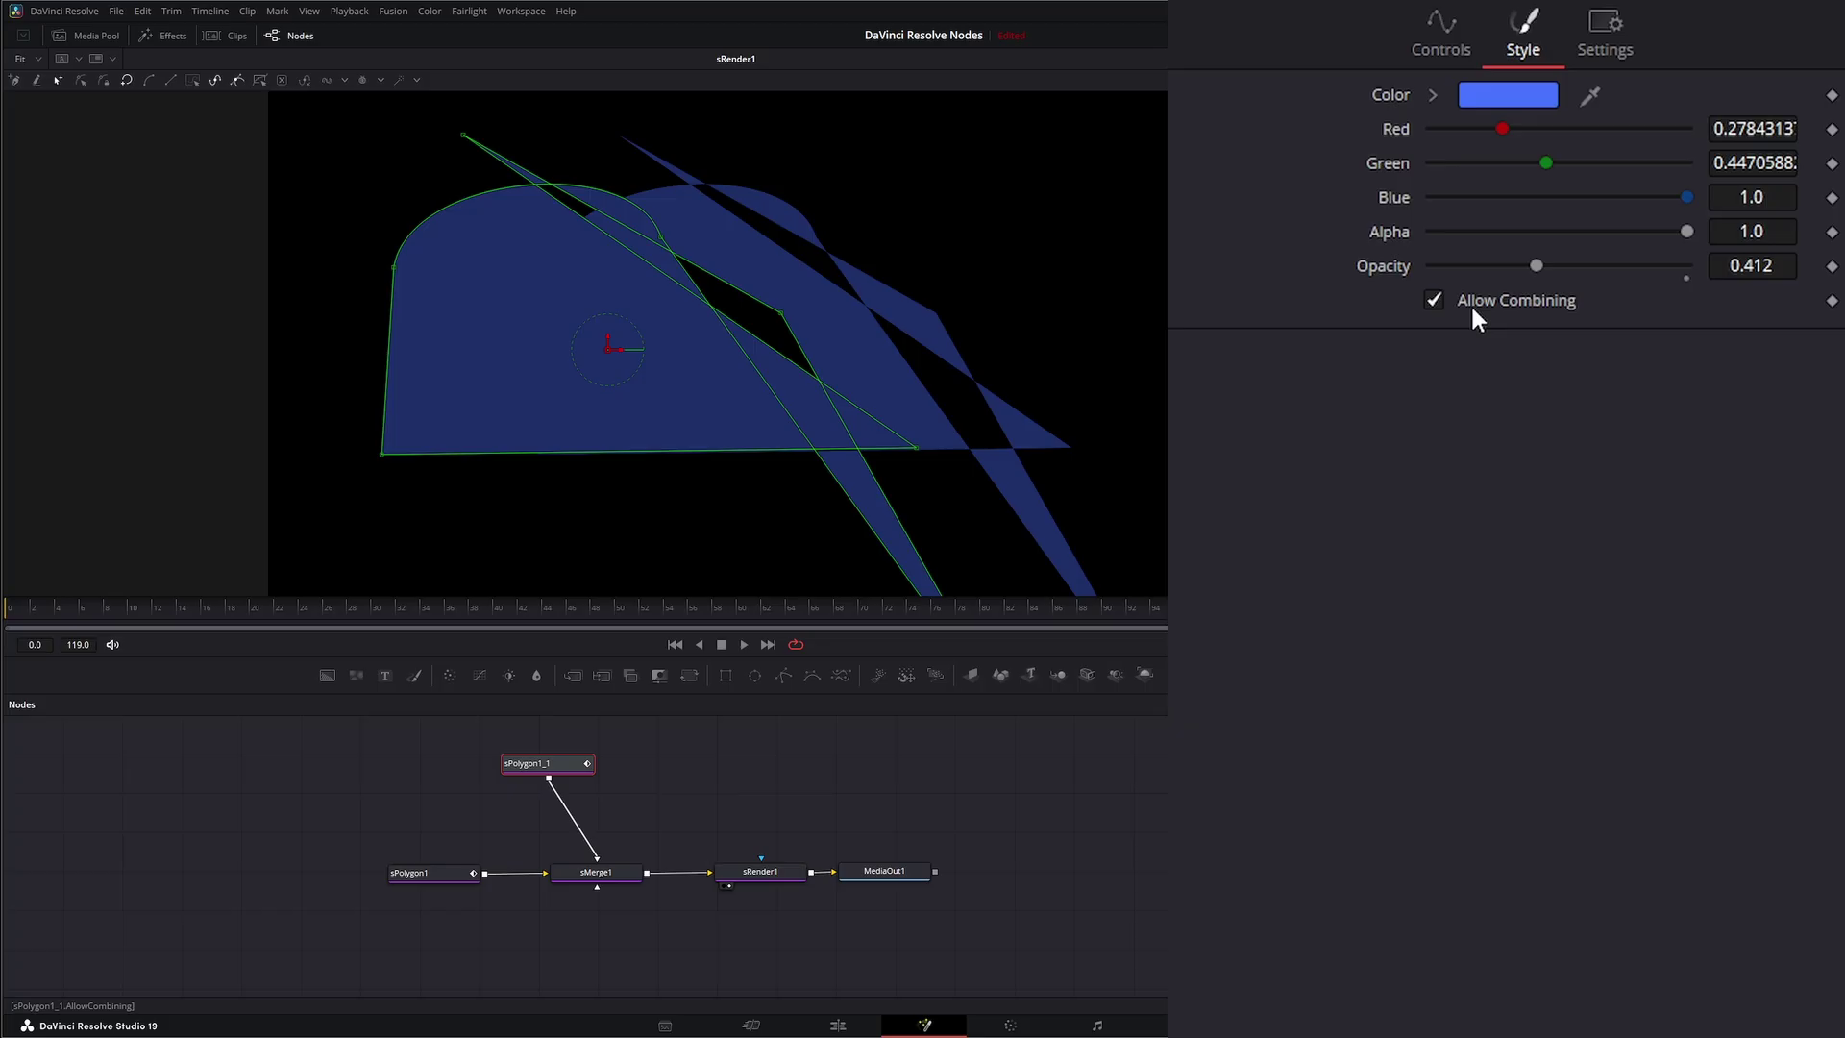
left_click(1434, 302)
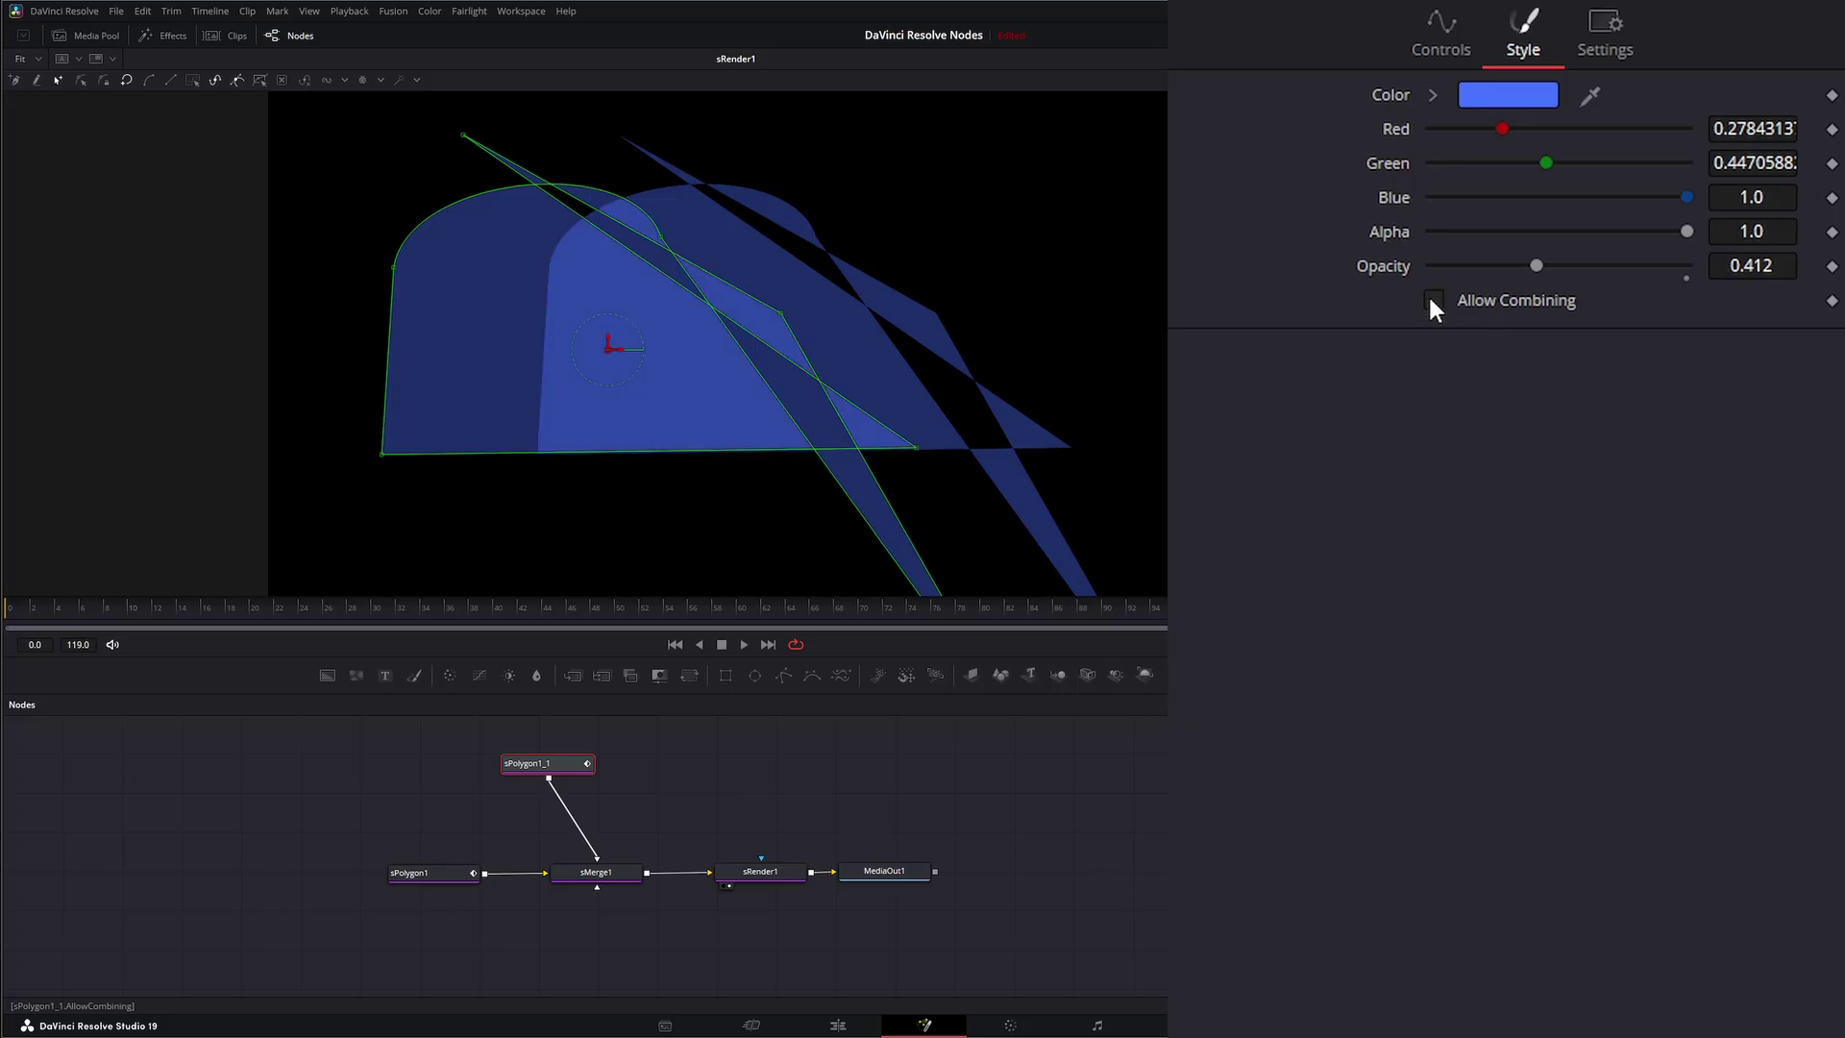
left_click(1431, 300)
left_click(1431, 301)
left_click(1432, 300)
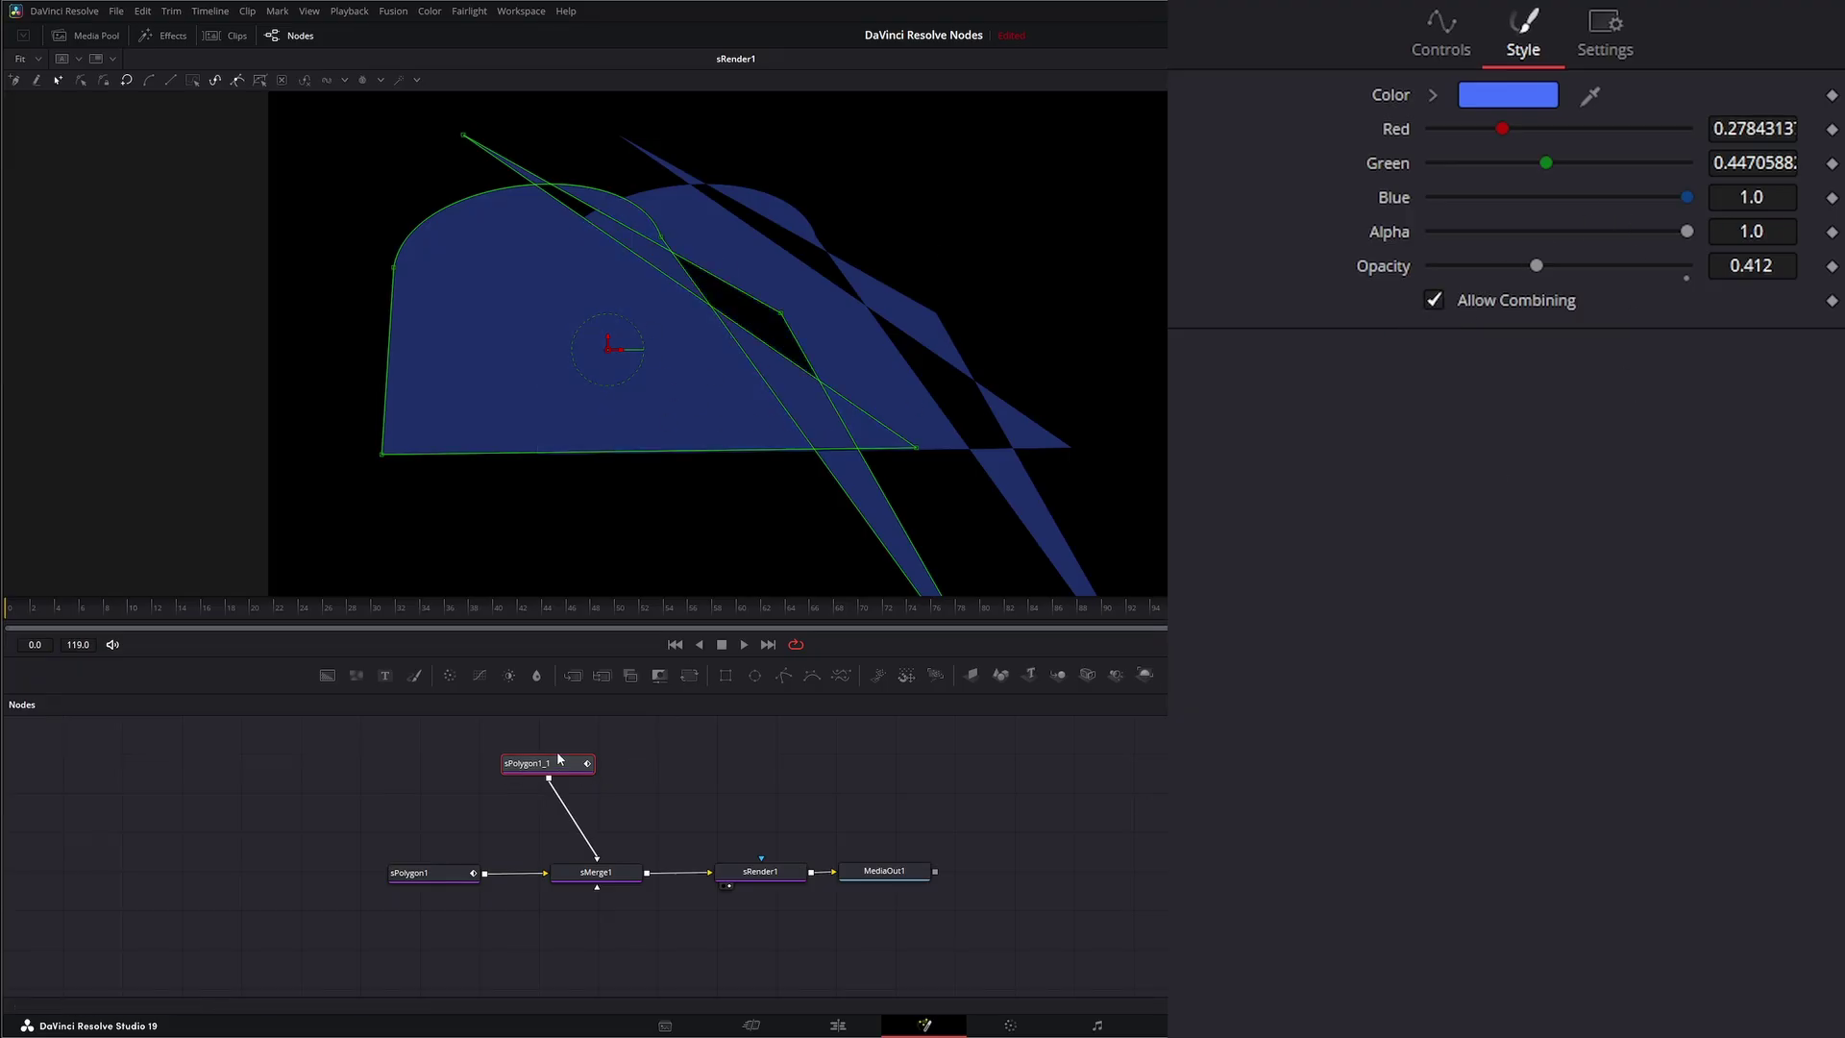
left_click_drag(554, 764, 602, 760)
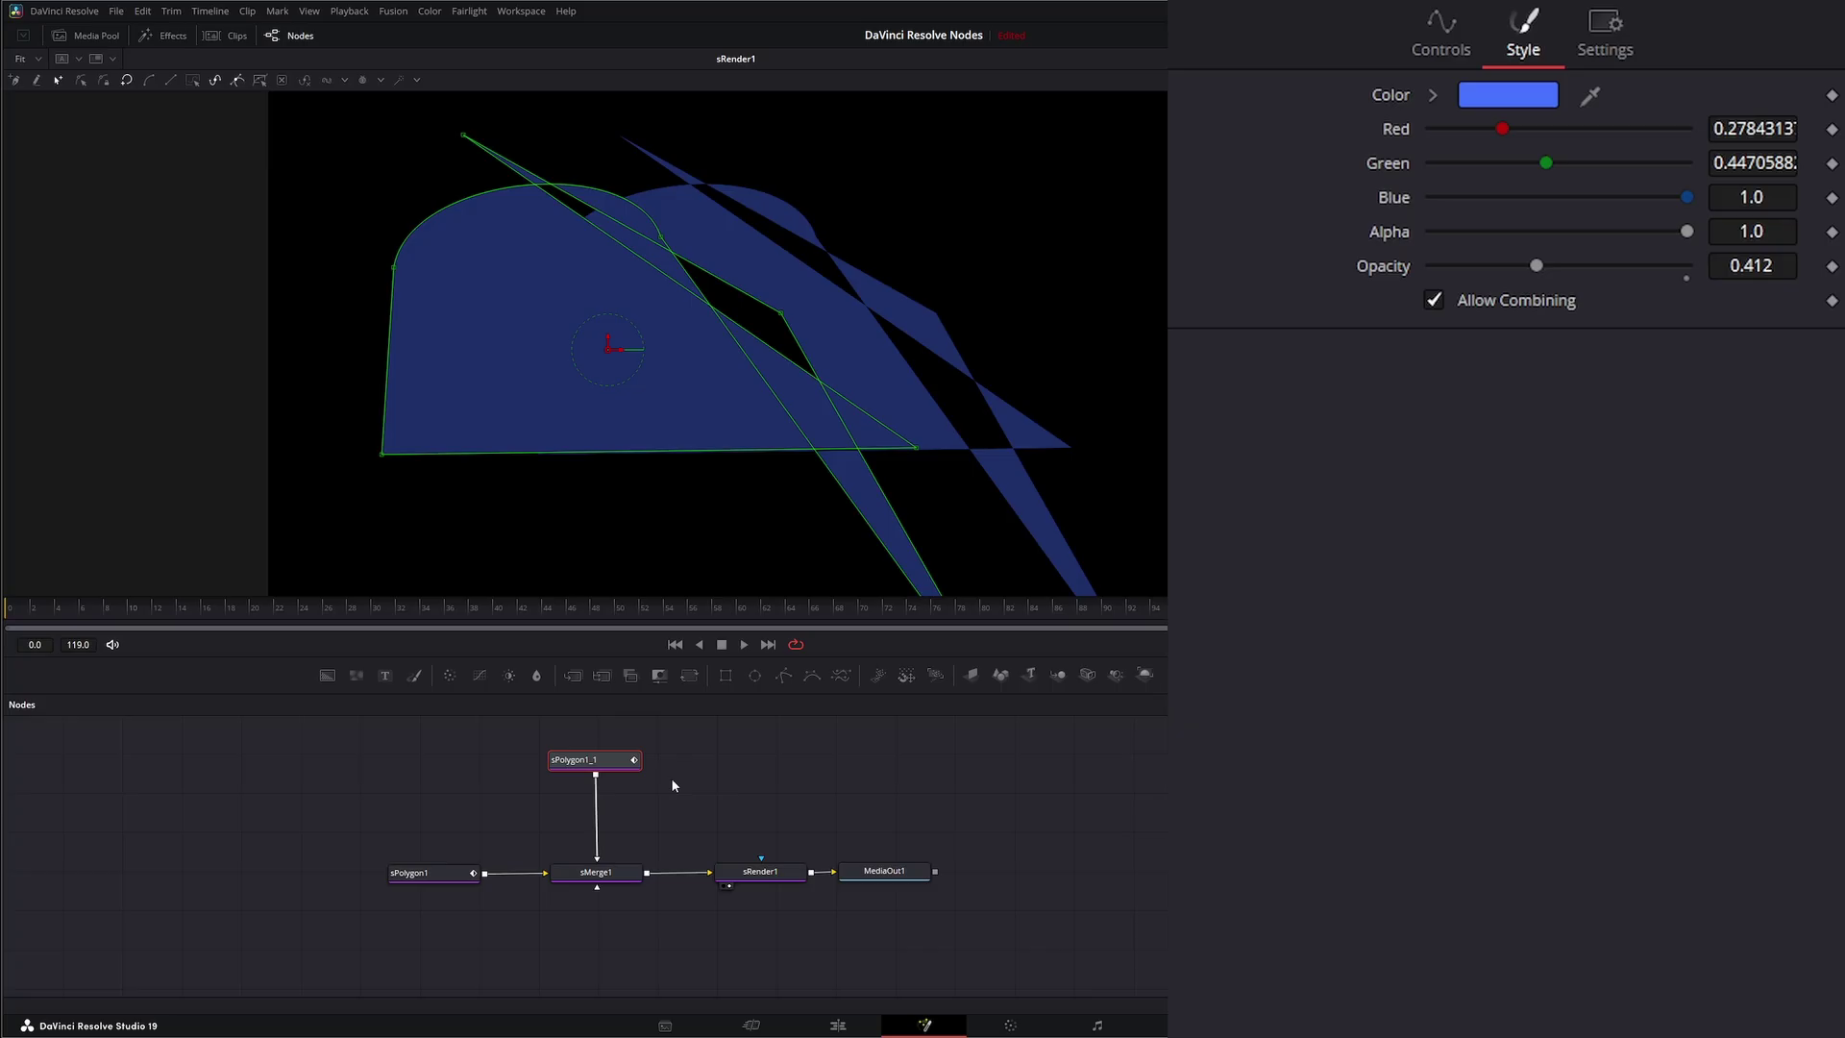
left_click(670, 779)
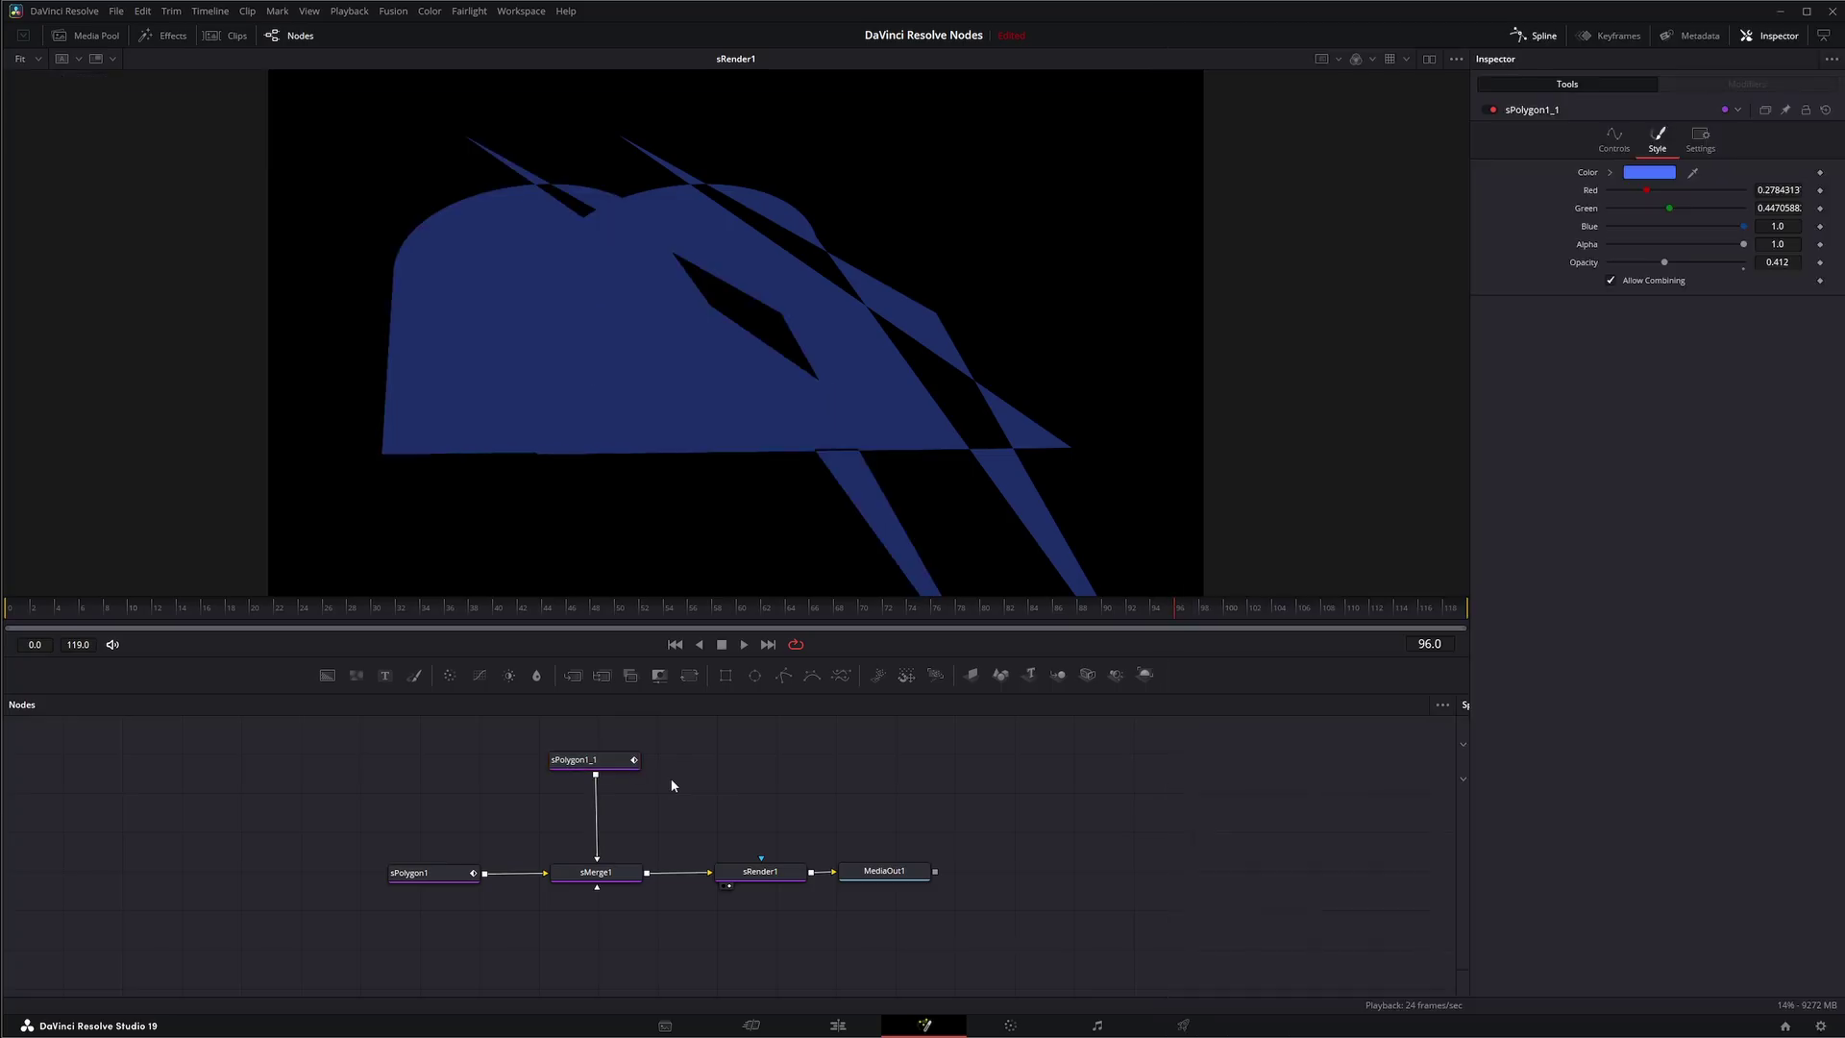